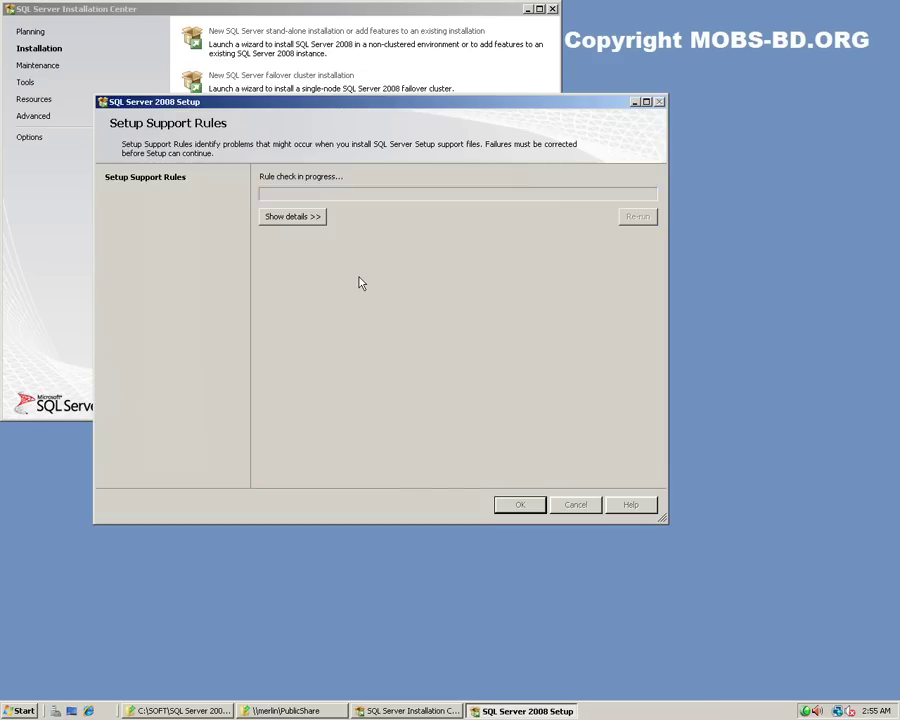
Step: Show the details of the setup support rule check, accept the results and install the Setup Support Files
left_click(313, 212)
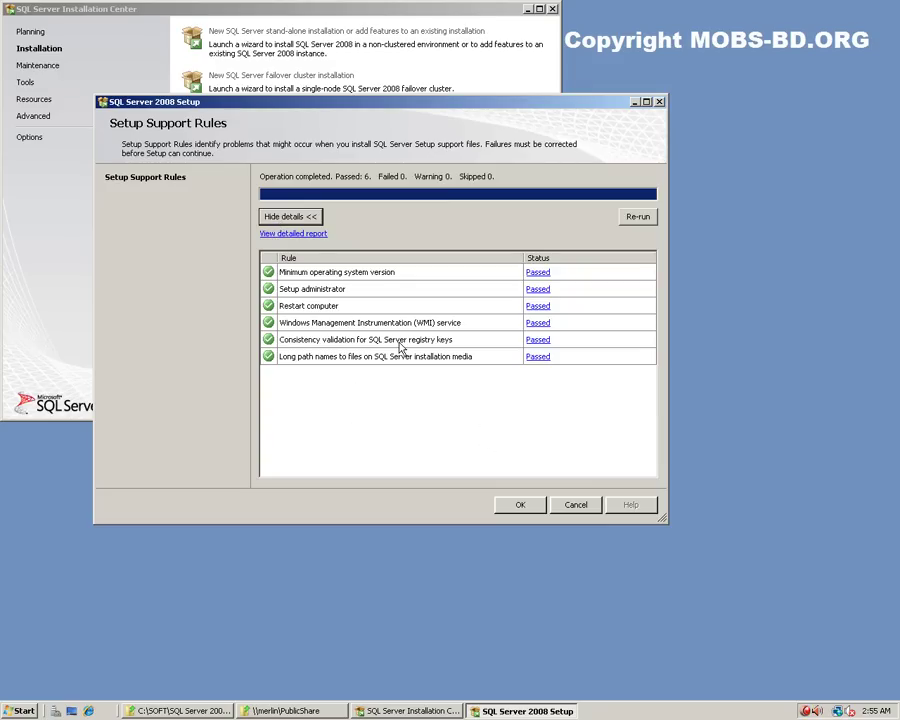
left_click(523, 506)
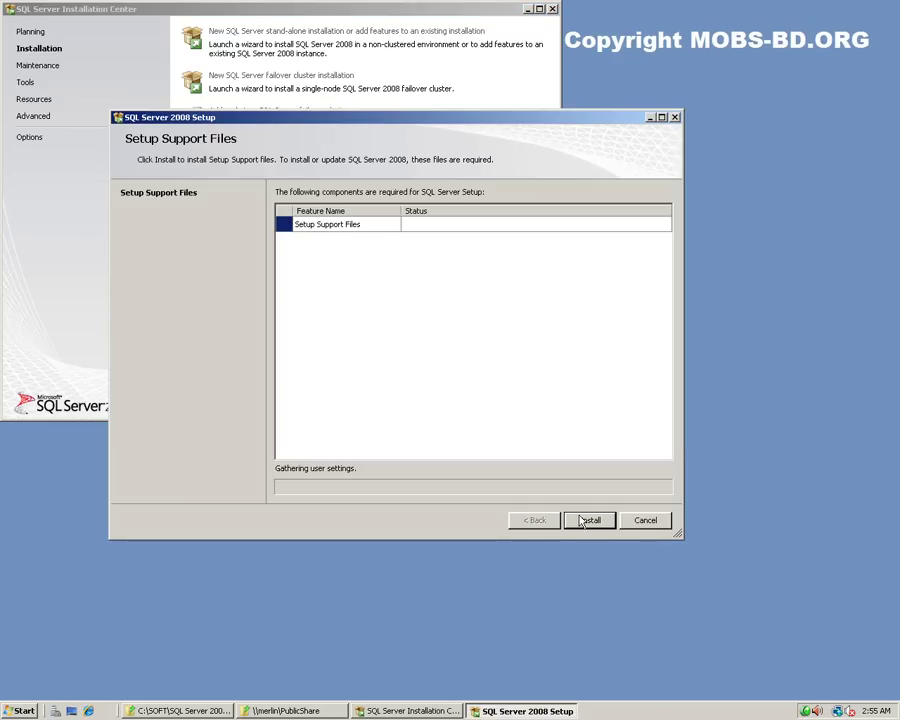
left_click(591, 521)
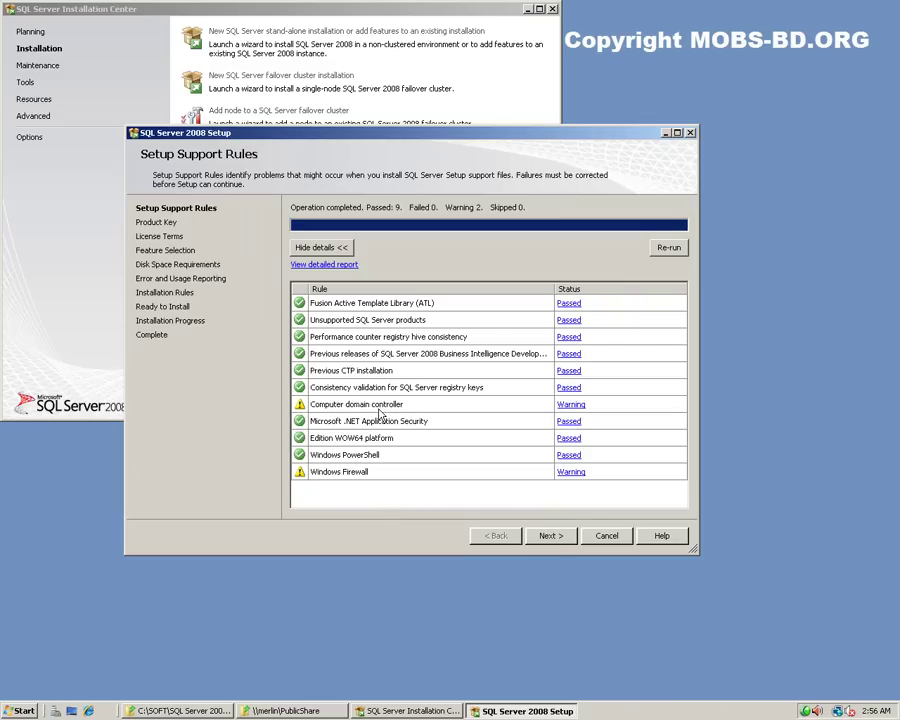
Step: Read the warning details for the Computer domain controller and Windows Firewall rules
left_click(568, 404)
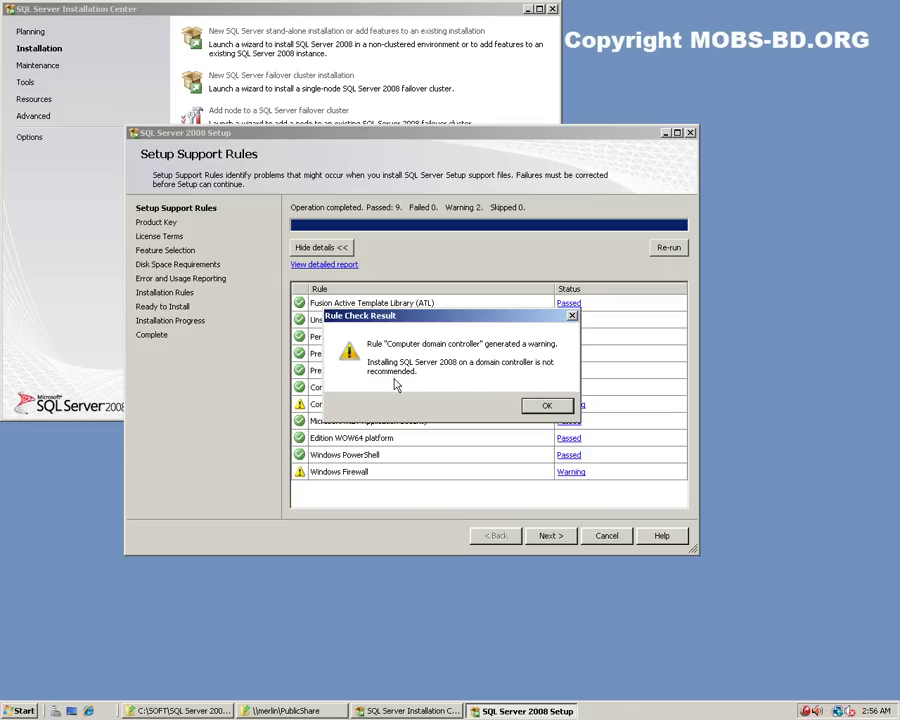
left_click(559, 405)
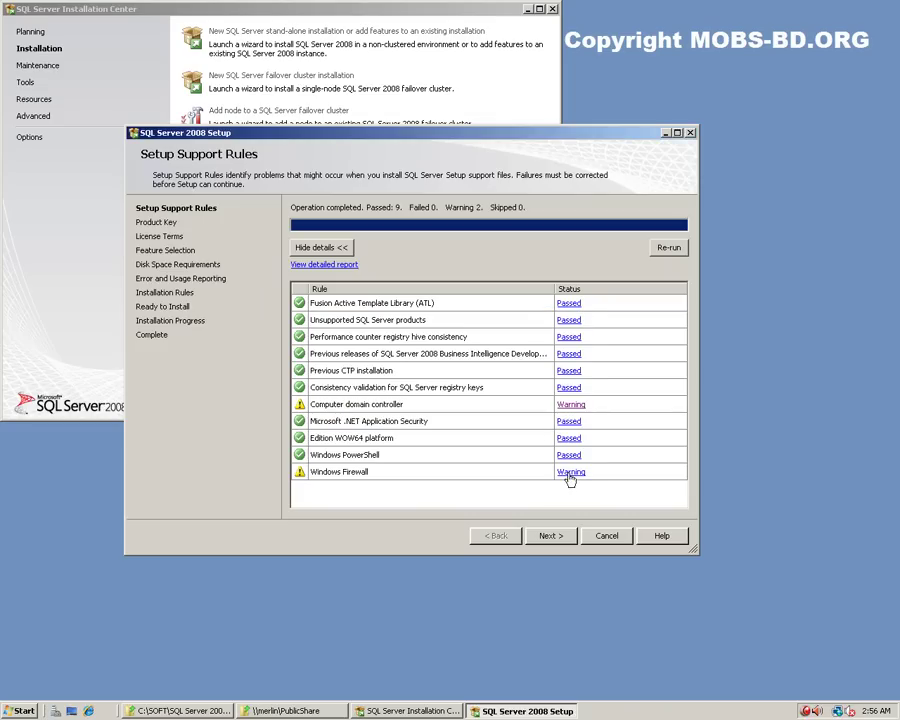
left_click(570, 475)
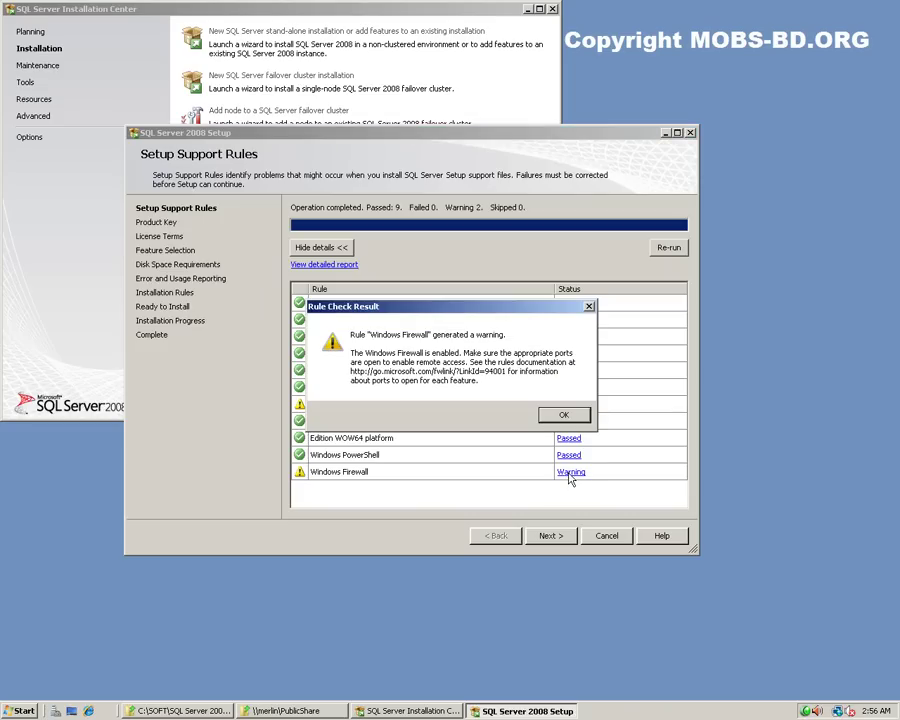
left_click(563, 416)
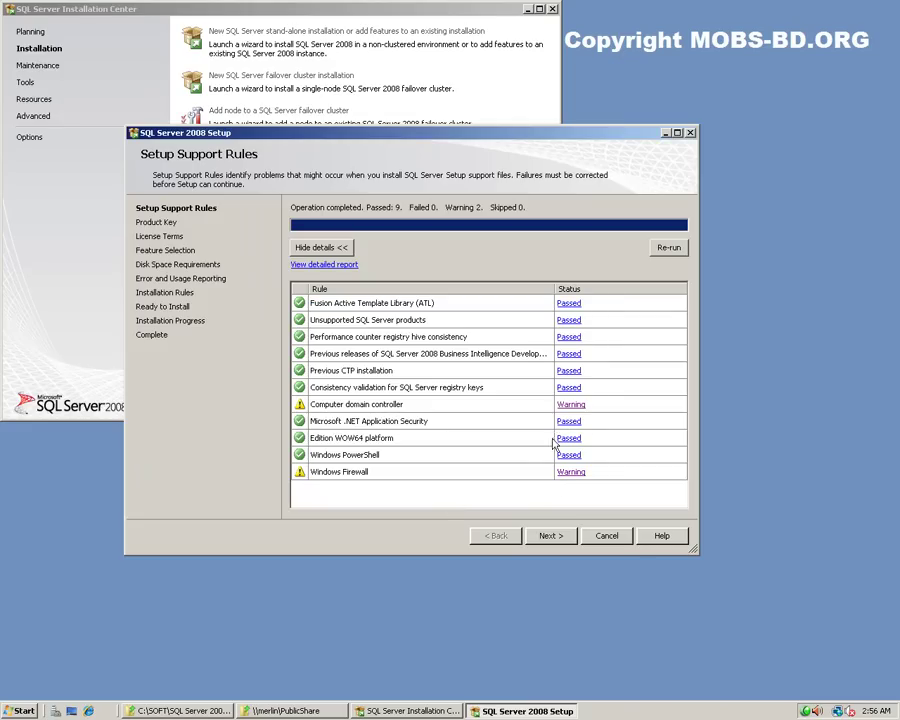
Step: Continue setup with the free Enterprise Evaluation edition and accept the license terms
left_click(550, 536)
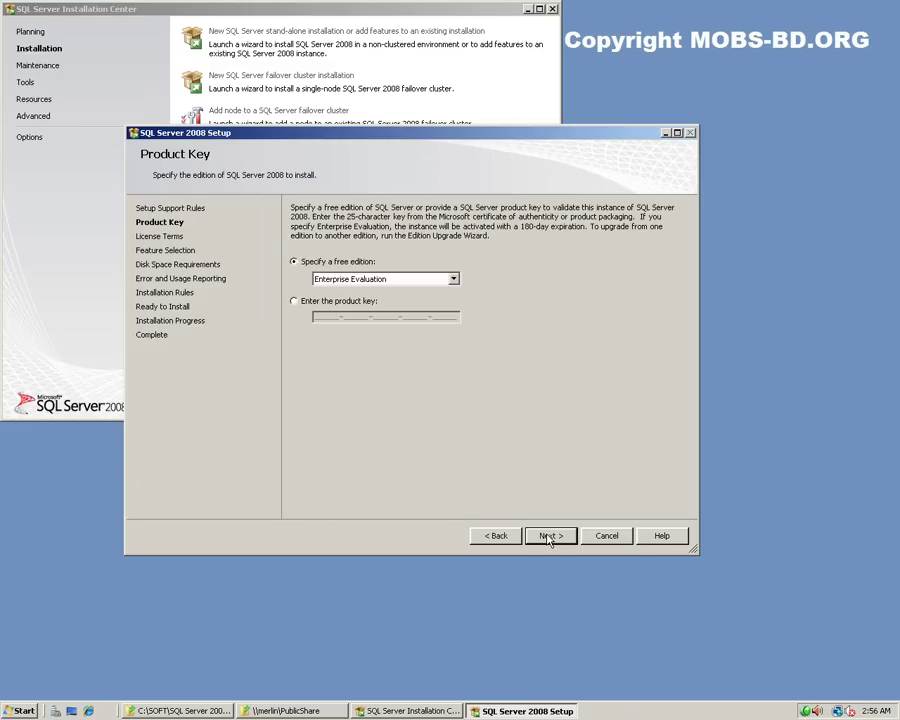
left_click(548, 537)
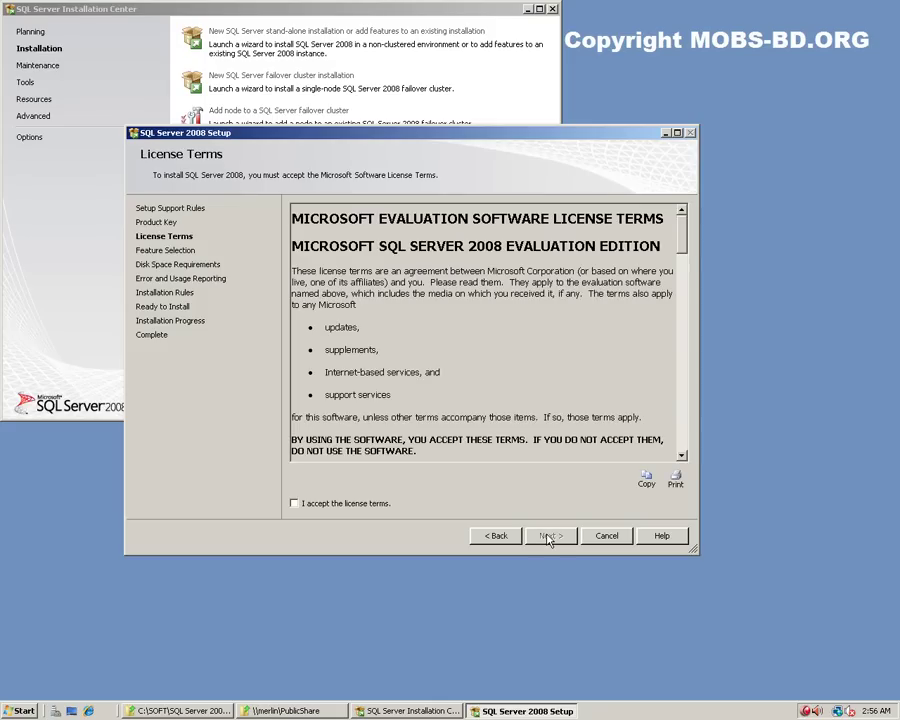
left_click(351, 505)
left_click(553, 540)
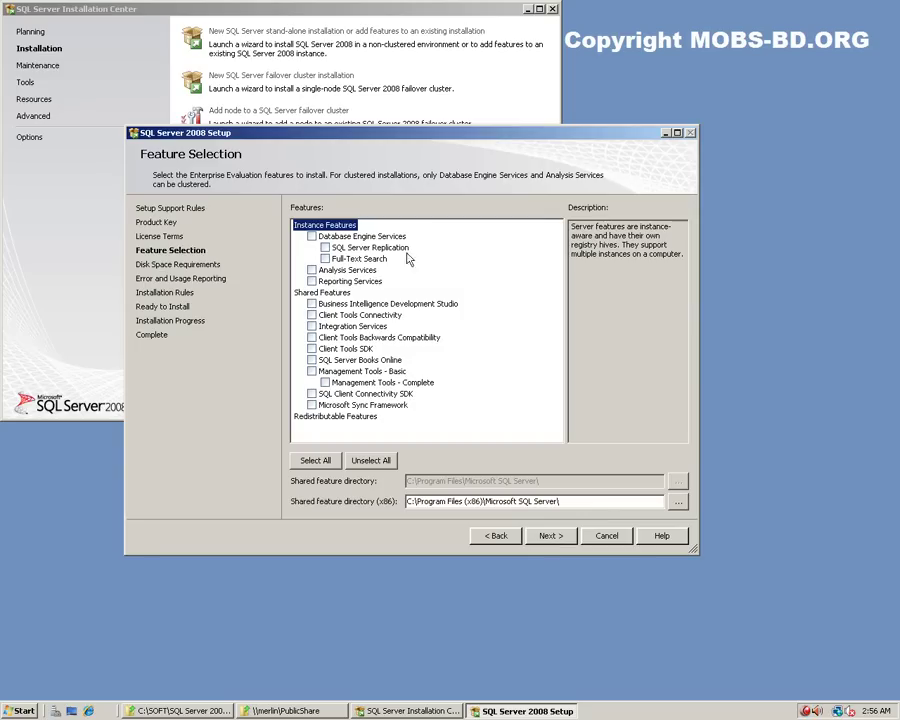
Step: Select all instance and shared features for installation, keep the default shared feature directory and continue to the instance configuration
left_click(311, 236)
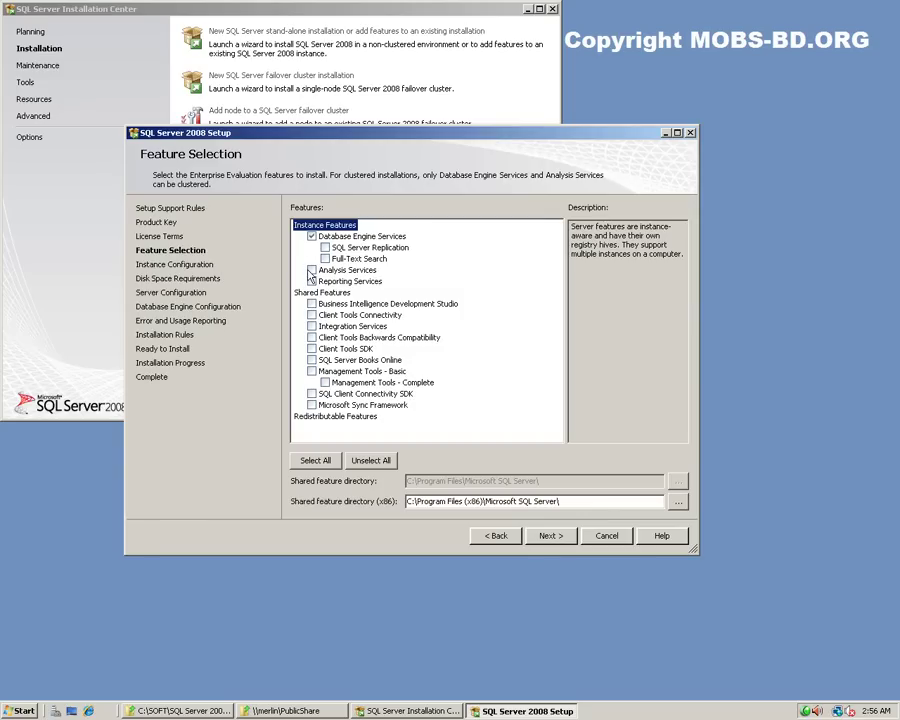
left_click(325, 247)
left_click(324, 259)
left_click(311, 270)
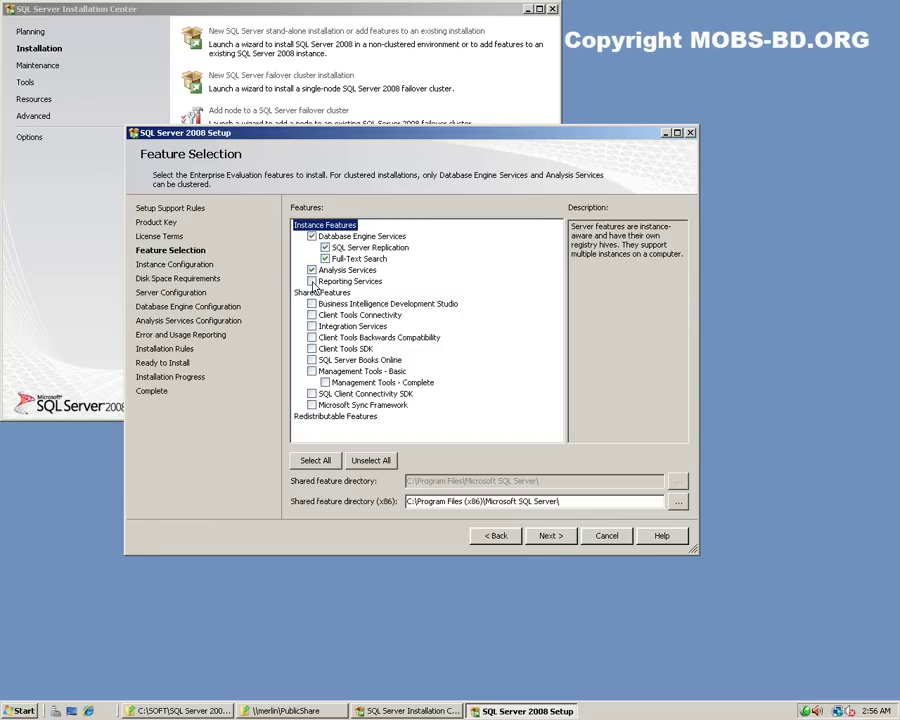
left_click(311, 282)
left_click(311, 304)
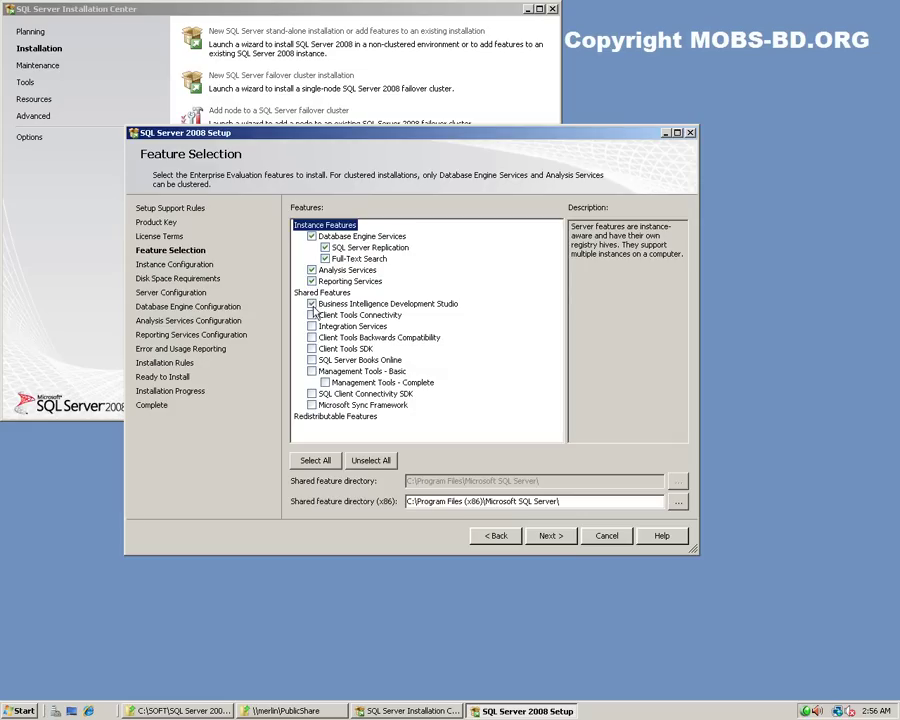
left_click(311, 315)
left_click(311, 326)
left_click(316, 462)
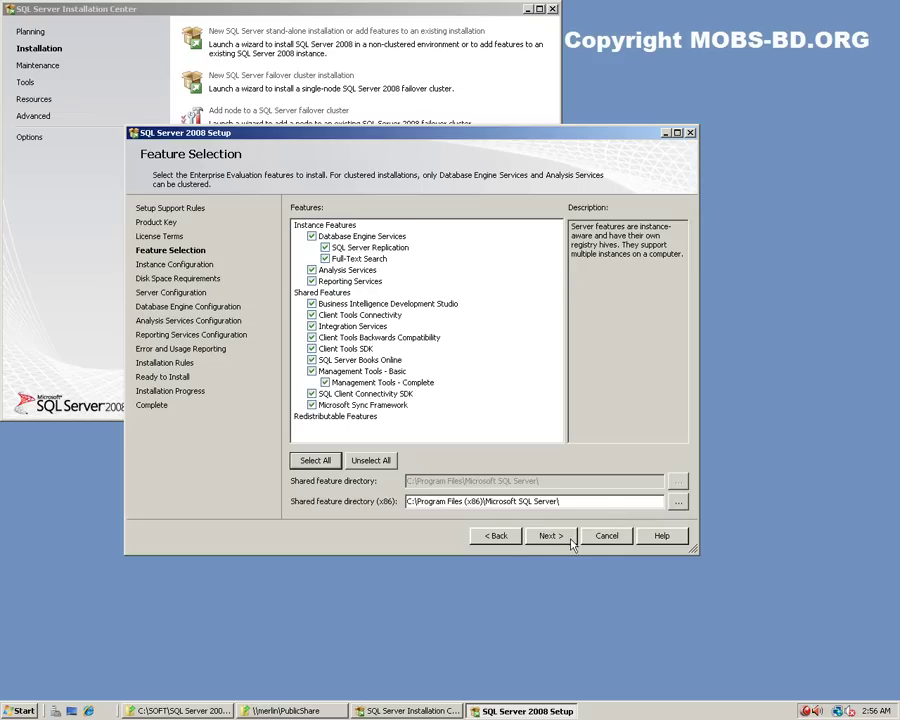
left_click_drag(407, 503, 653, 504)
left_click(597, 504)
left_click(552, 537)
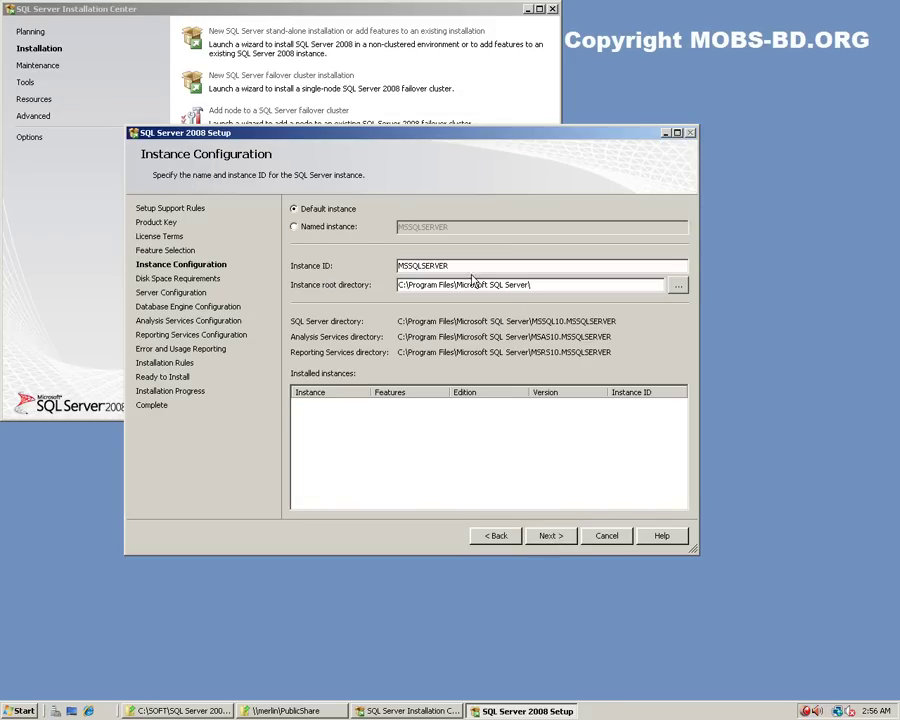
Step: Keep the default instance with ID MSSQLSERVER and continue past the disk space summary to the server configuration
left_click_drag(528, 263, 360, 263)
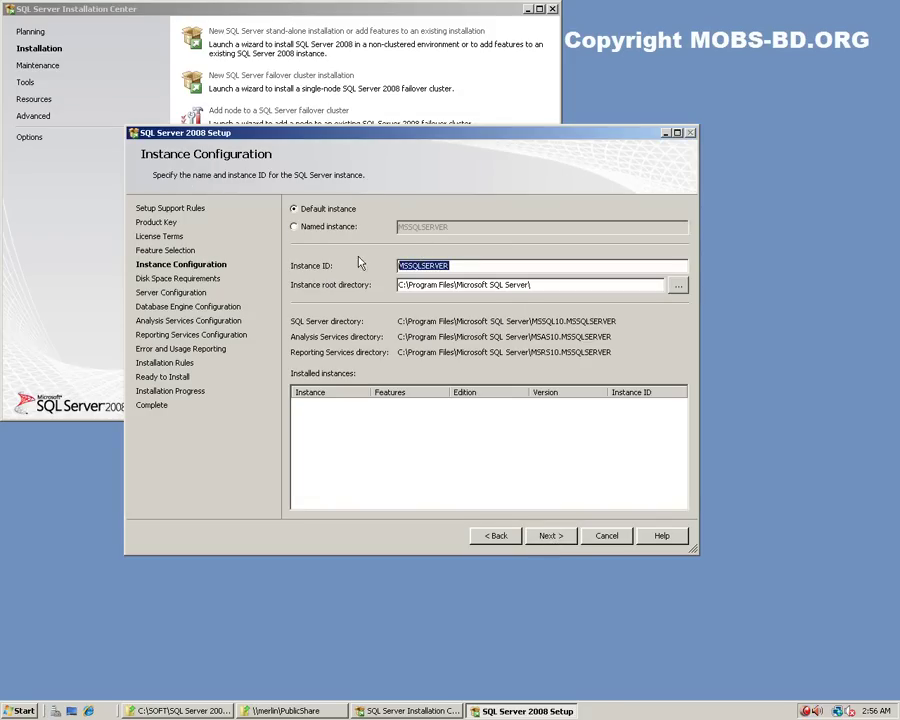
left_click(550, 538)
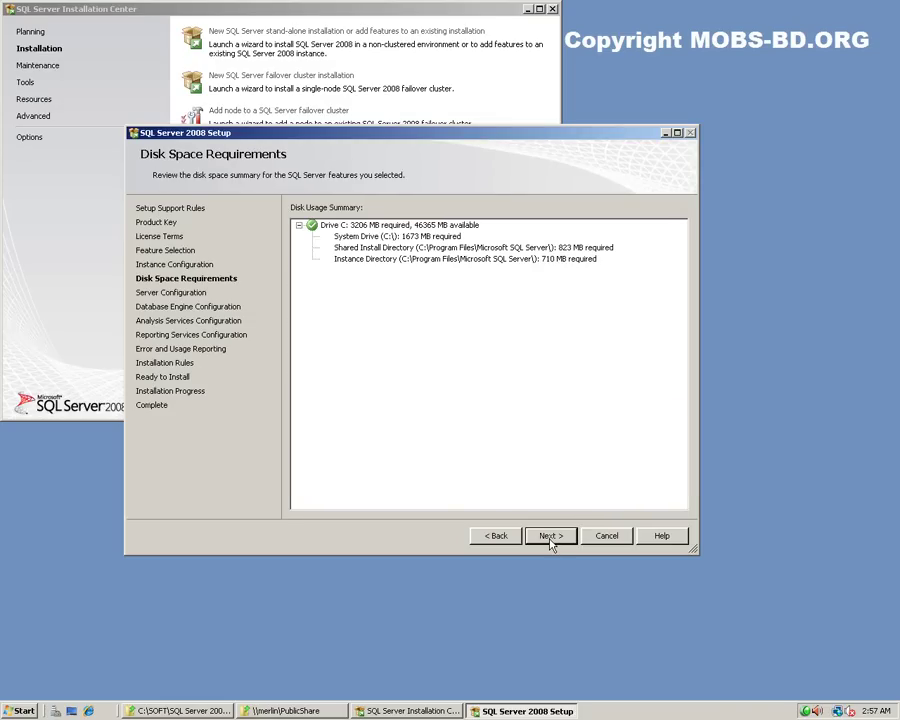
left_click(551, 538)
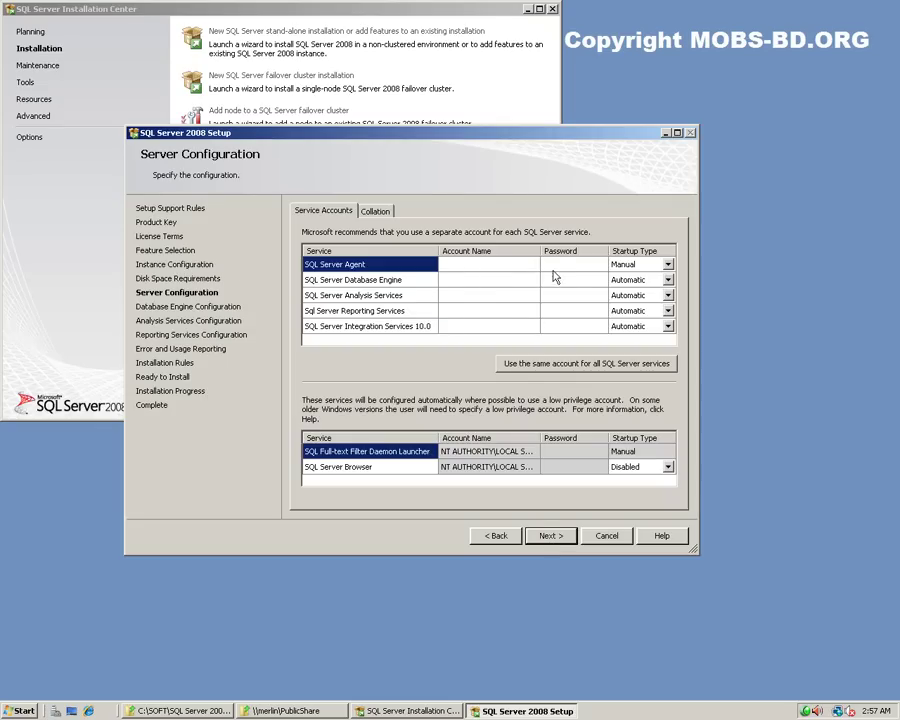
Step: Set the SQL Server Agent service to Automatic startup and enter the administrator account with its password
left_click(667, 265)
left_click(630, 276)
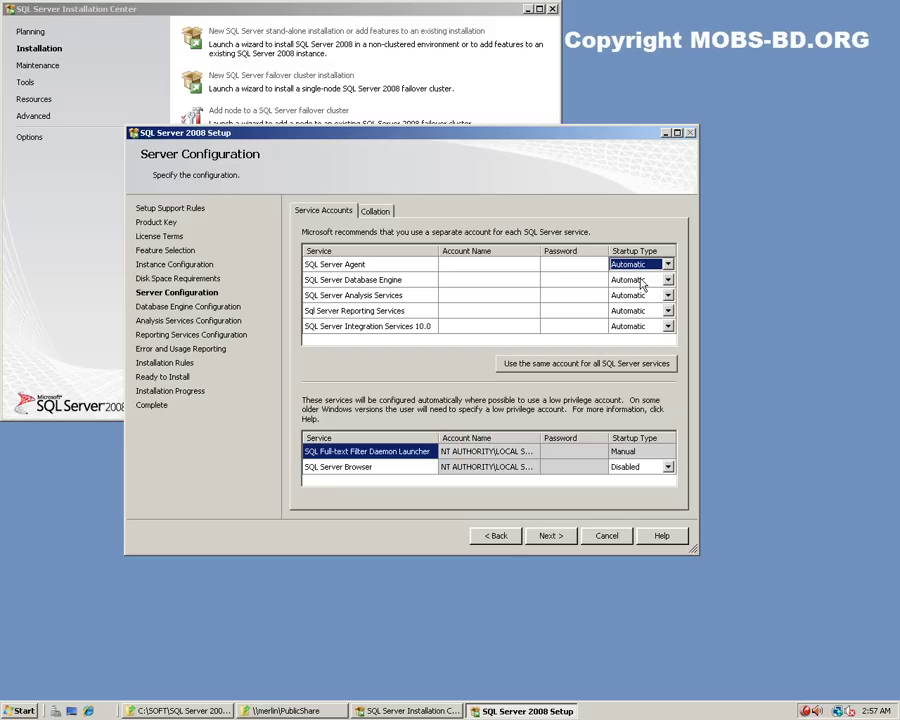
left_click(512, 266)
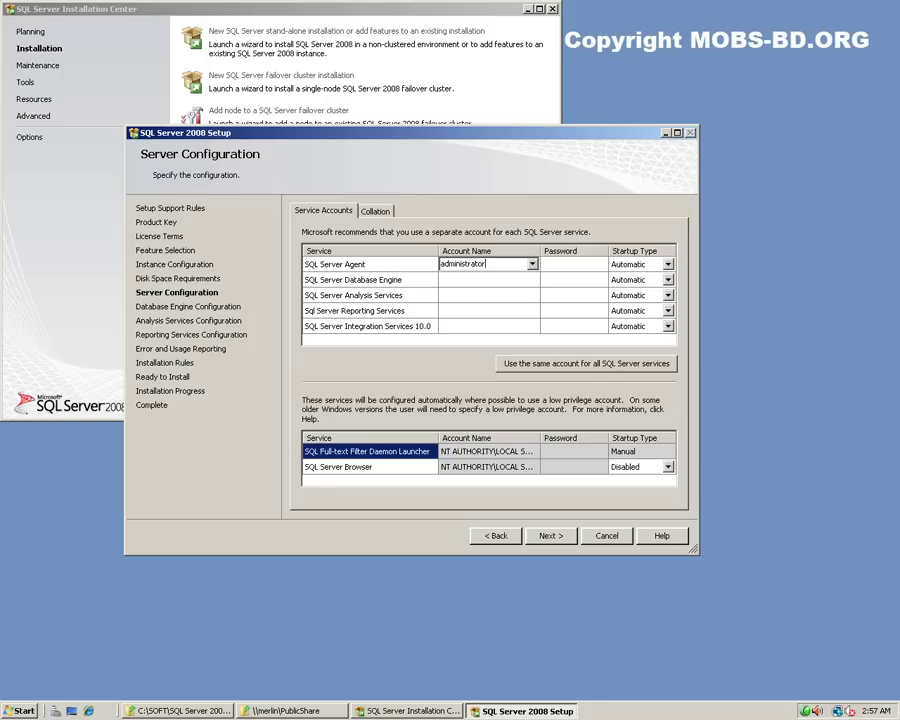
type("administrator")
left_click(588, 264)
type("p")
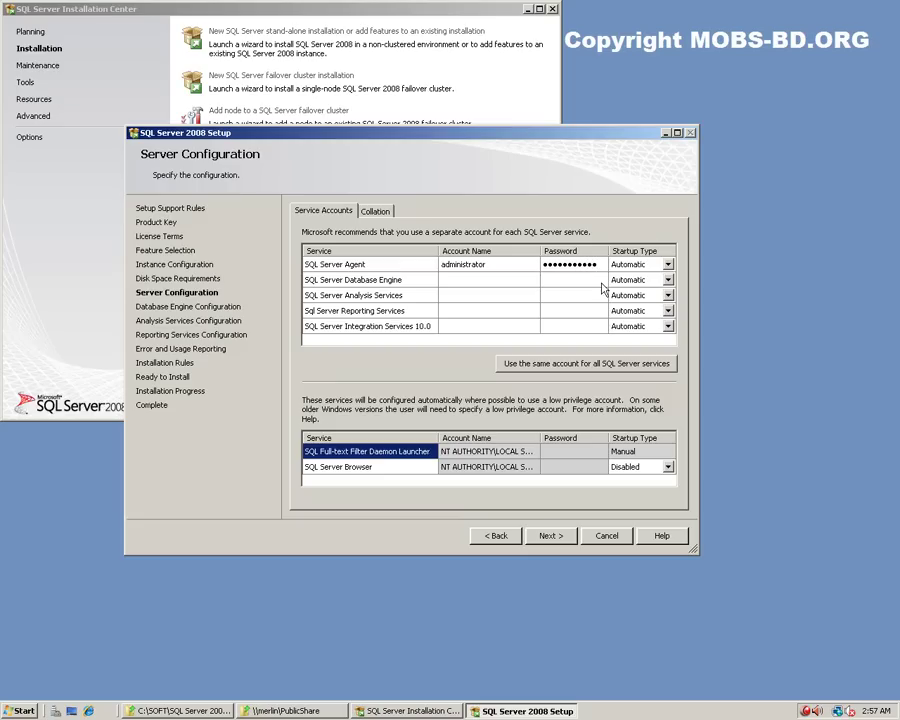
Step: Apply the MOBS-BD\Administrator account, looked up in the directory, with its account password to all SQL Server services
left_click(604, 364)
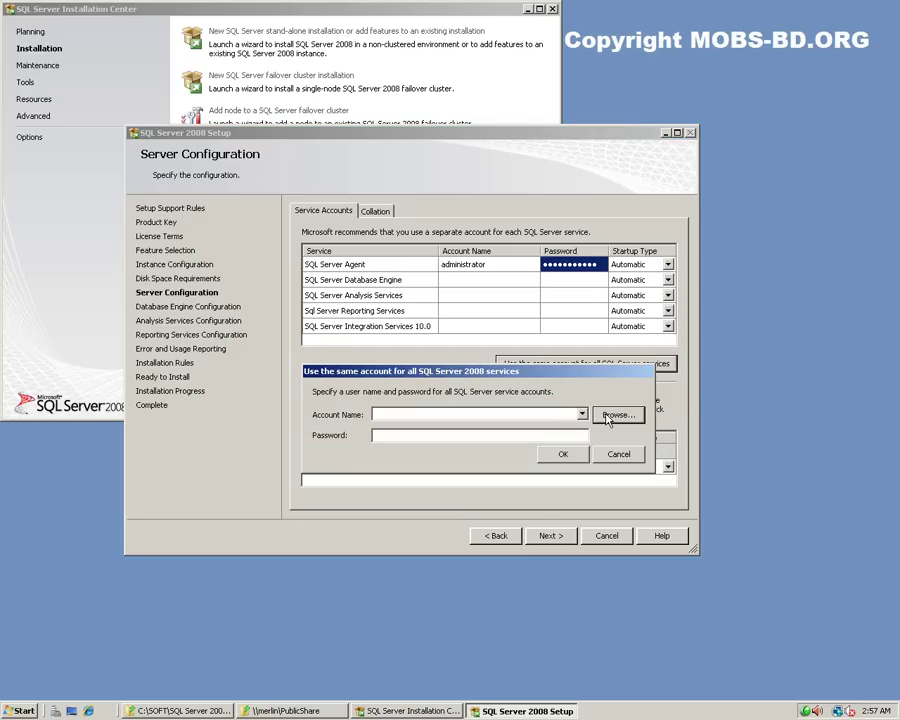
left_click(617, 415)
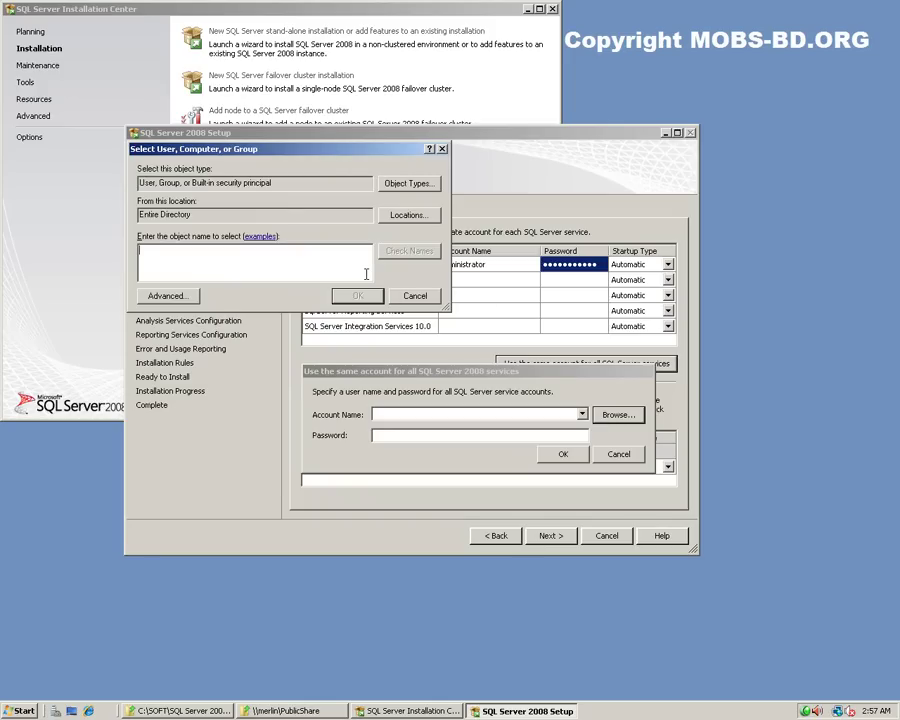
type("admin")
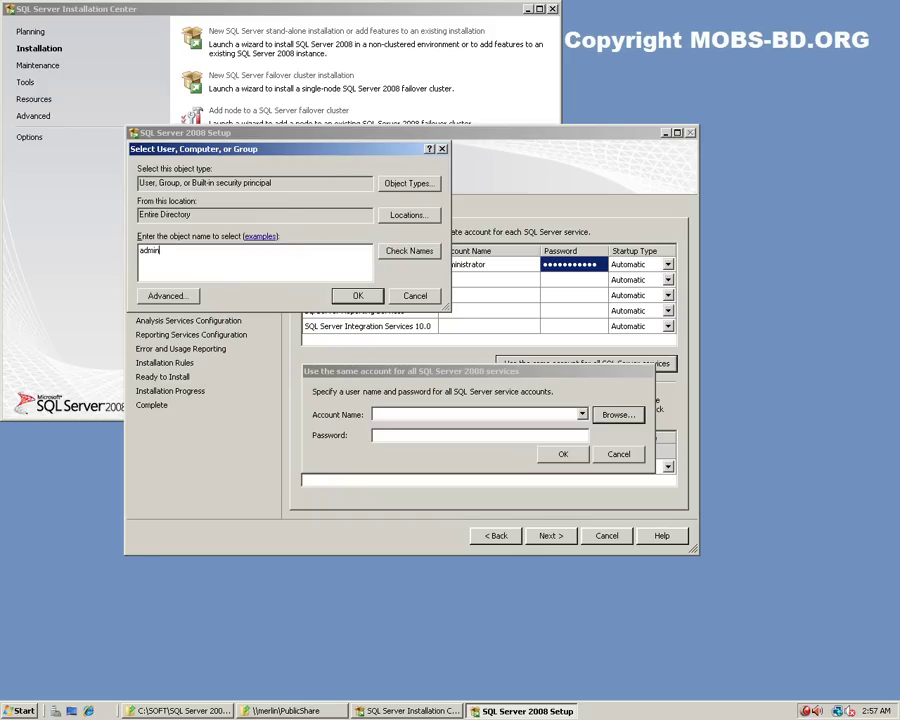
type("istrator")
left_click(390, 255)
left_click(357, 295)
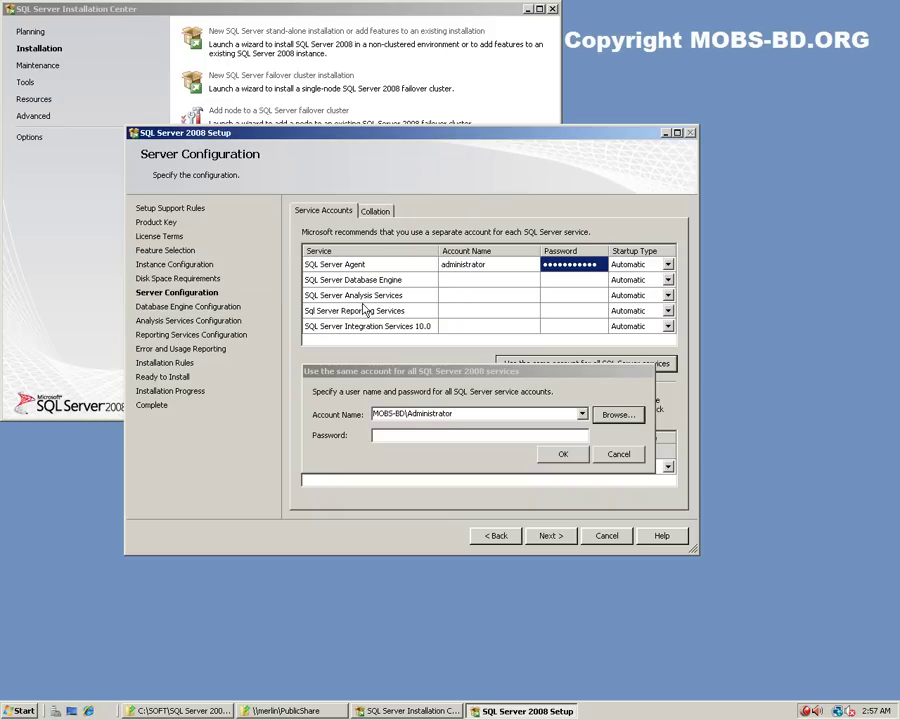
type("*")
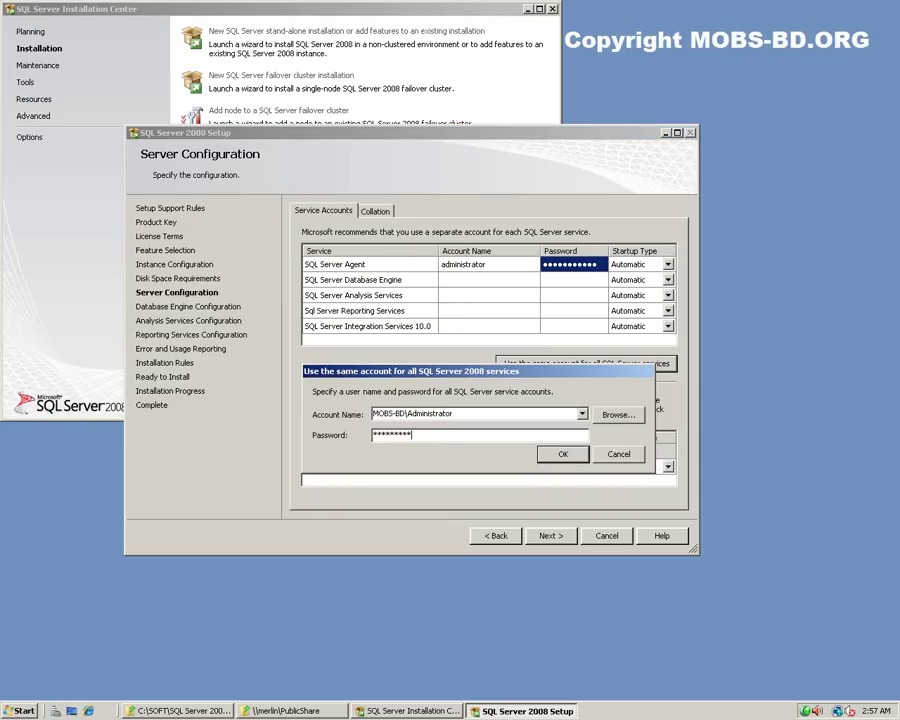
left_click(562, 456)
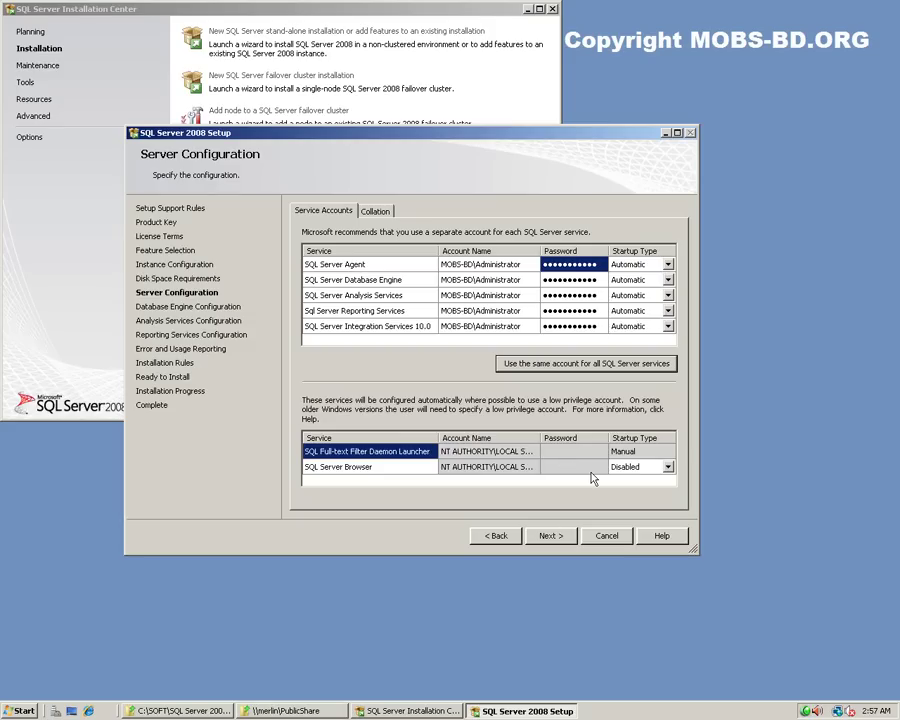
Step: Set the SQL Server Browser startup type to Automatic and continue to the Database Engine configuration
left_click(668, 467)
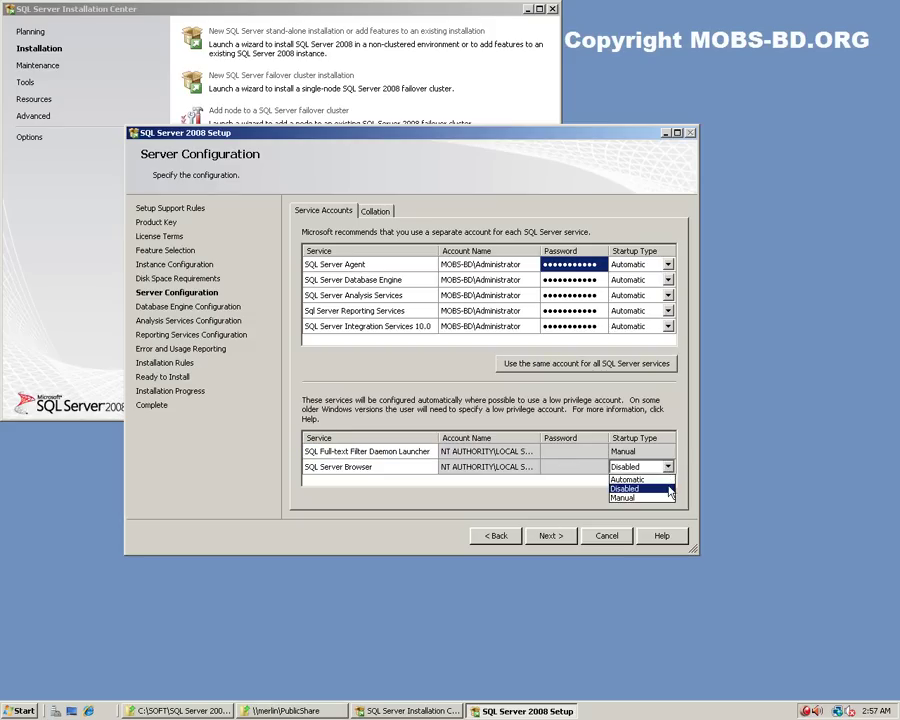
left_click(666, 480)
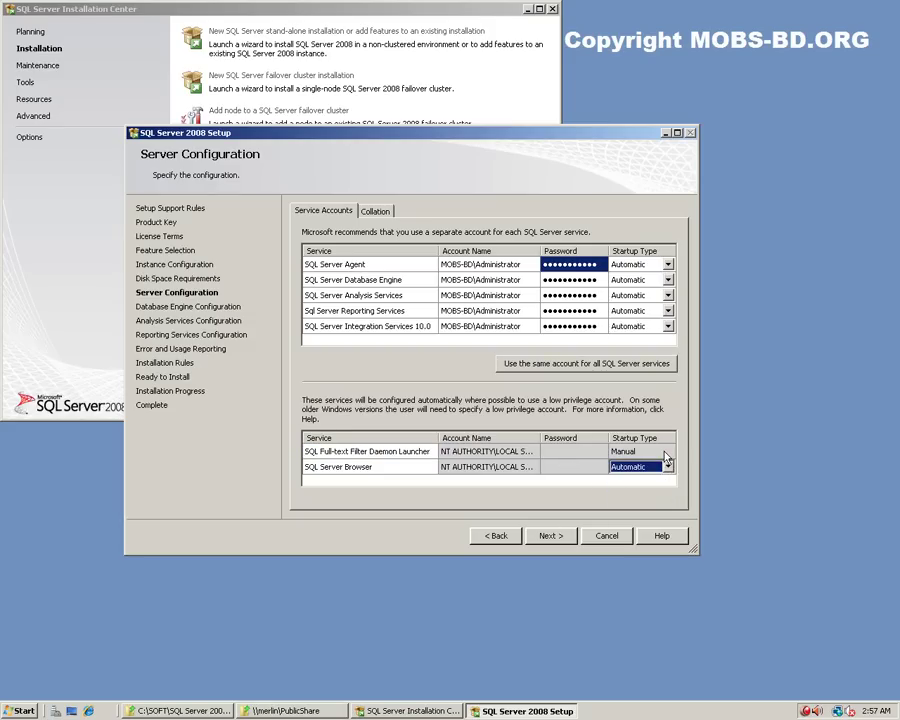
left_click(668, 453)
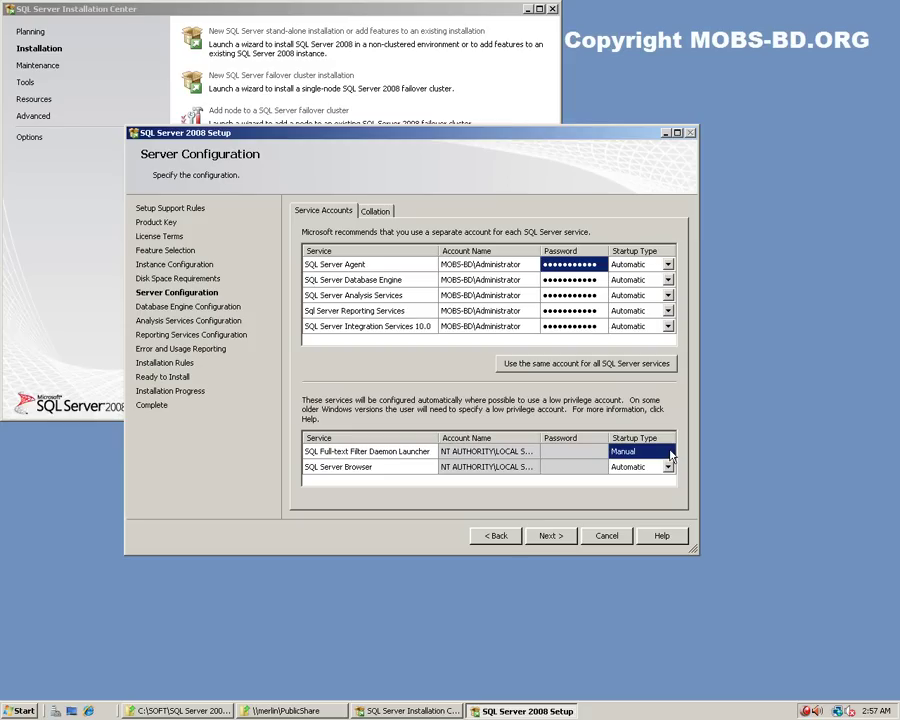
left_click(550, 536)
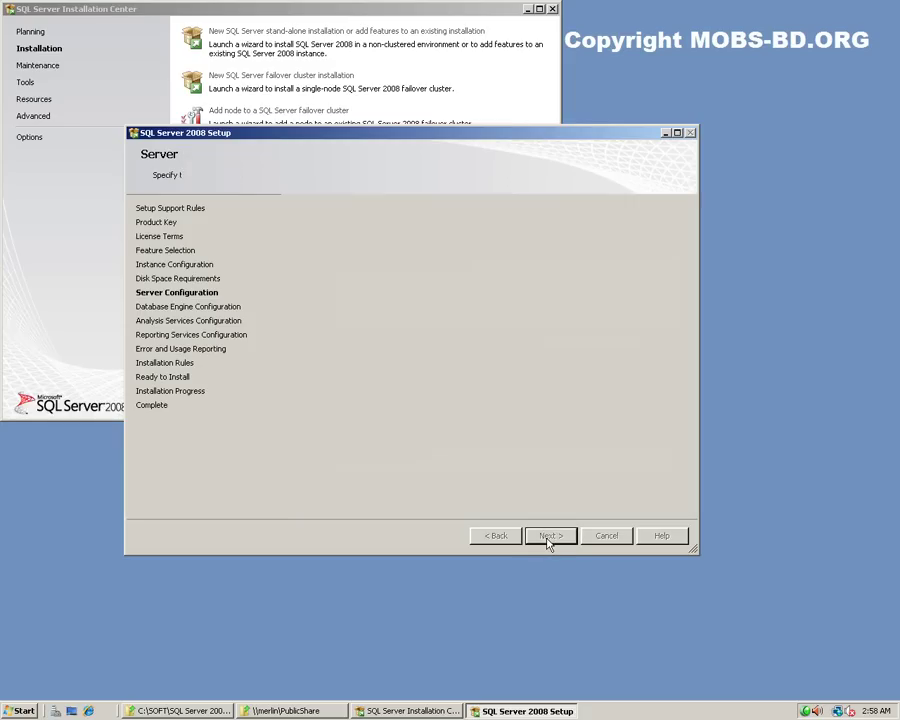
Step: Add the current user as a SQL Server administrator and review the data directory and FILESTREAM settings
left_click(355, 491)
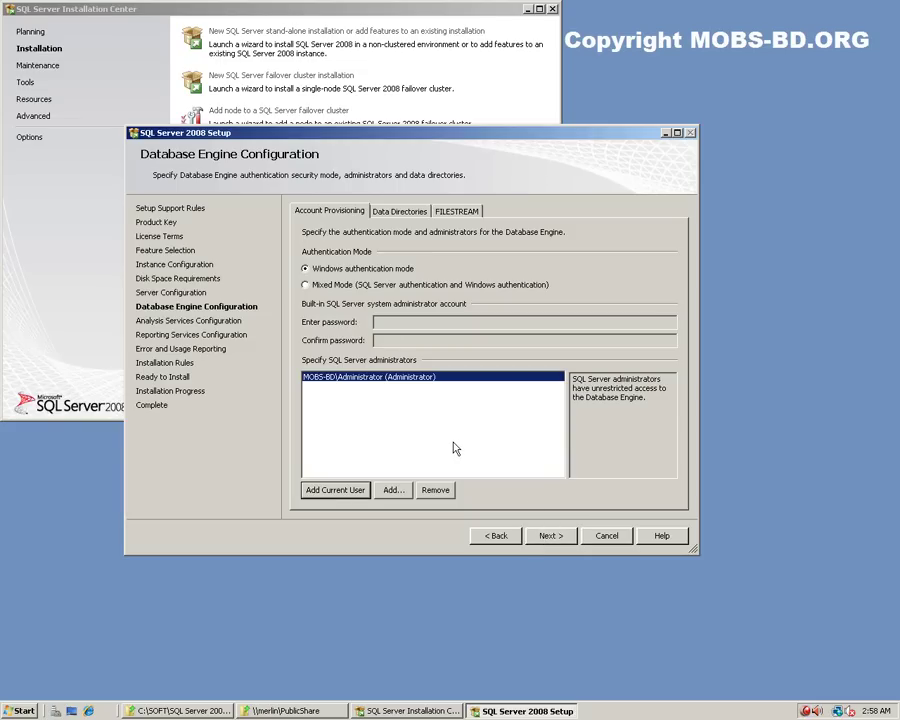
left_click(408, 213)
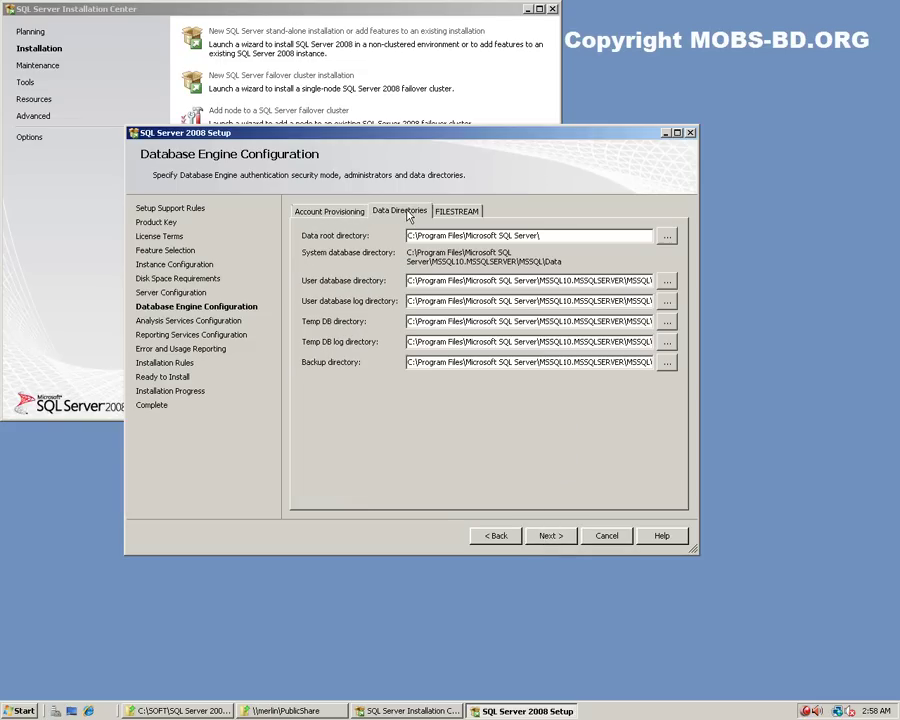
left_click(460, 211)
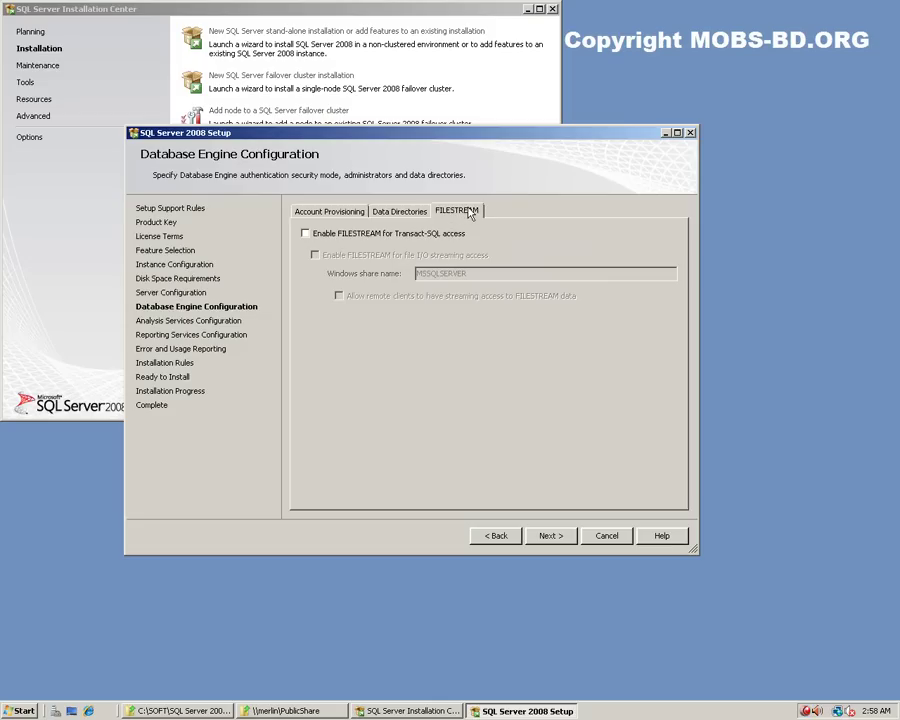
left_click(329, 213)
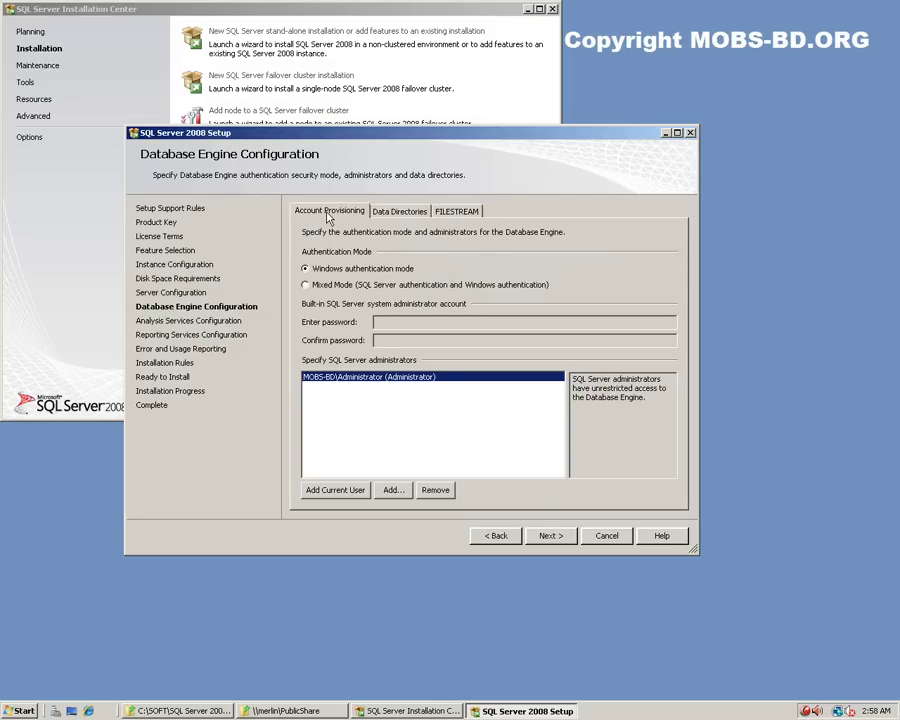
Step: Add the current user as an Analysis Services administrator, review its data directories and continue to the Reporting Services configuration
left_click(551, 537)
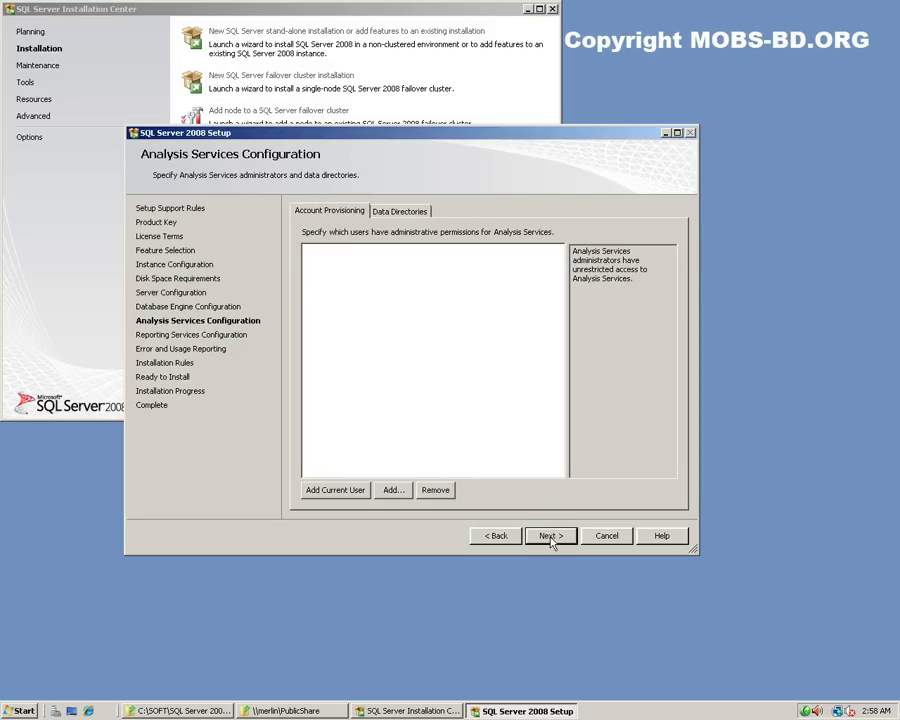
left_click(356, 489)
left_click(404, 212)
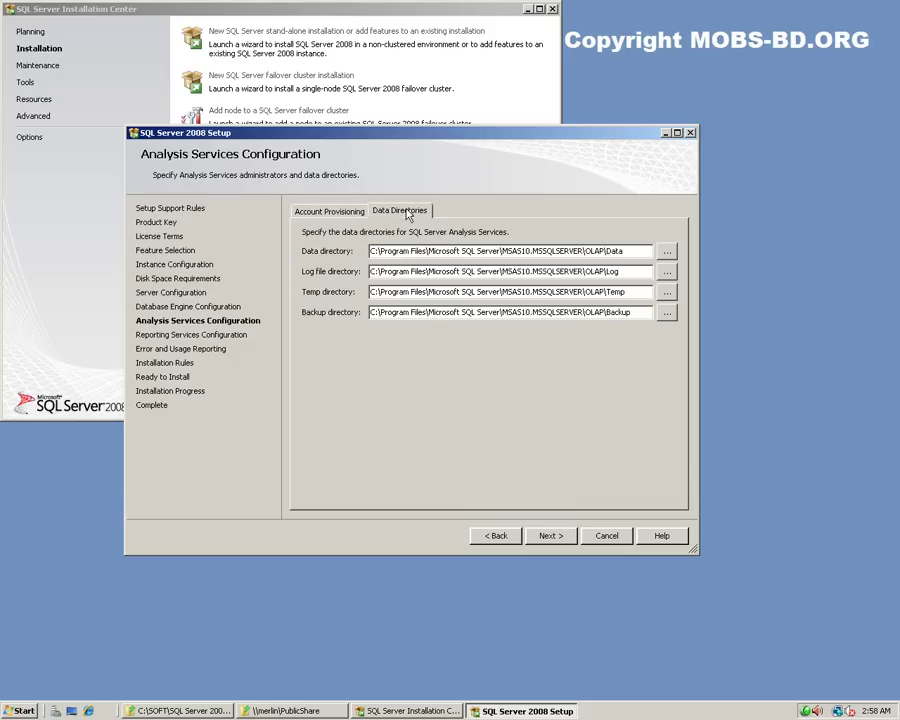
left_click(335, 218)
left_click(551, 537)
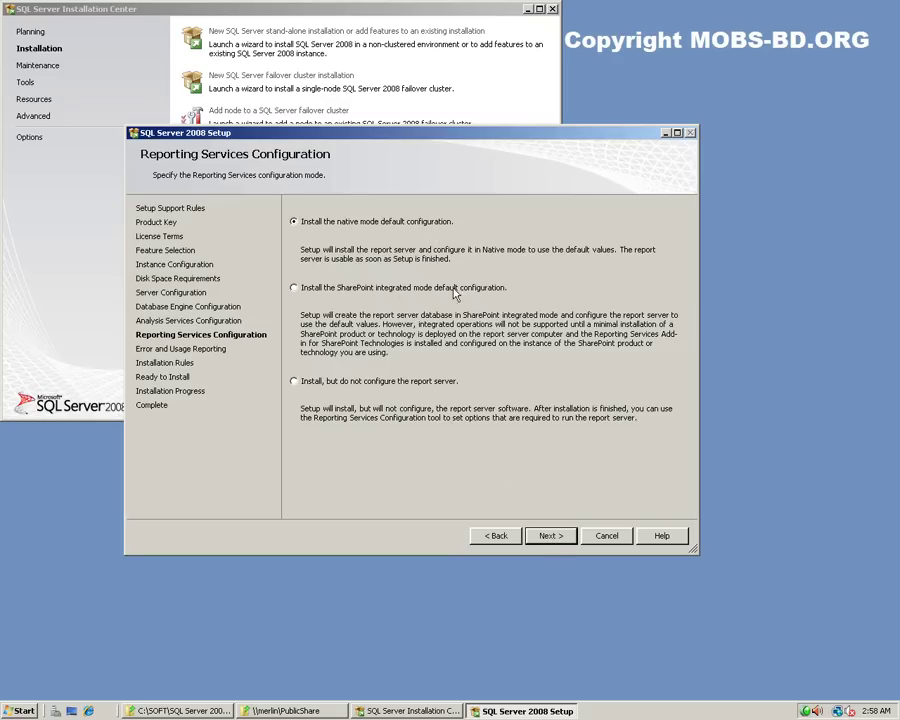
Step: Accept the native mode default configuration for Reporting Services and enable sending Windows and SQL Server error reports
left_click(553, 537)
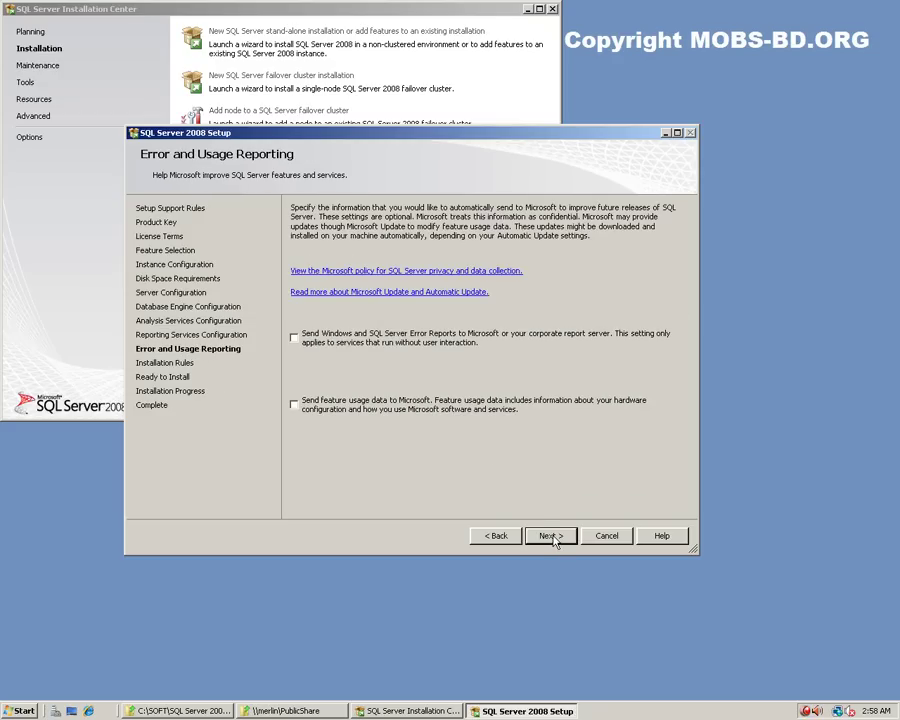
left_click(294, 337)
left_click(553, 536)
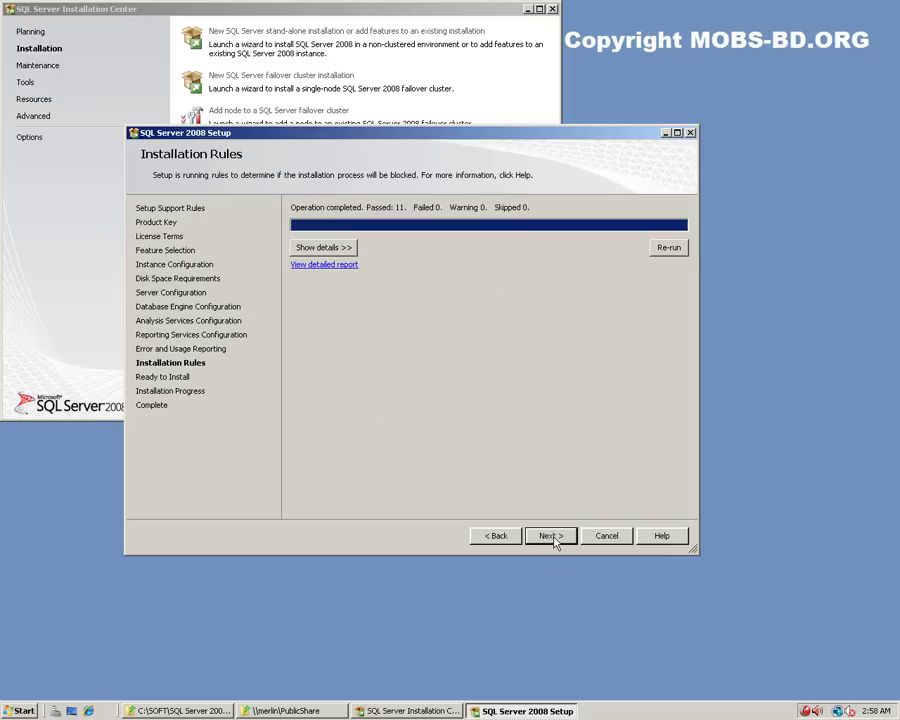
Step: Review the detailed installation rule results and start the SQL Server 2008 installation
left_click(323, 247)
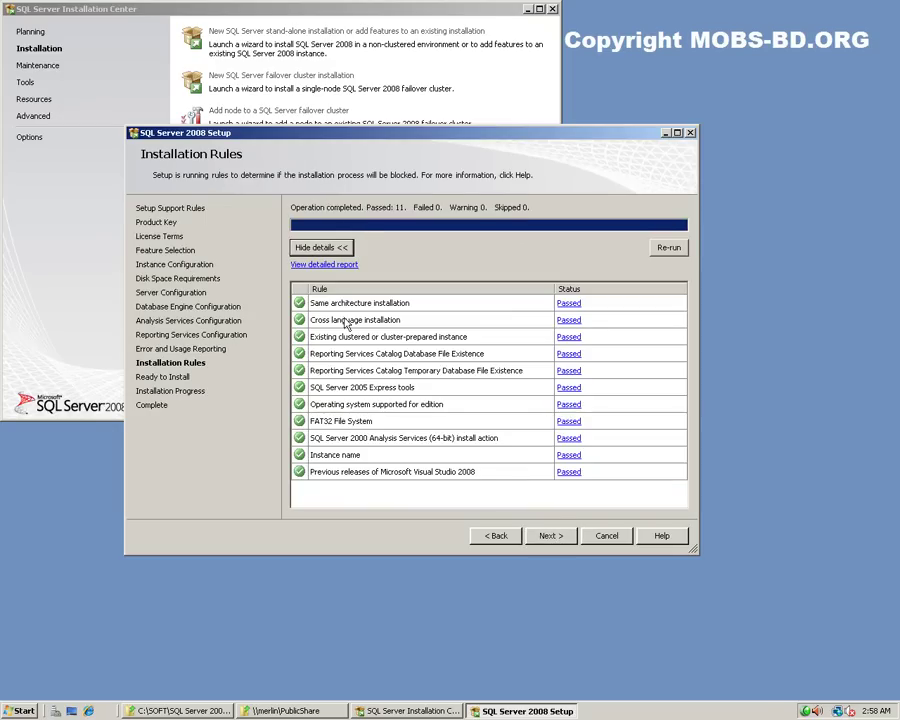
left_click(548, 537)
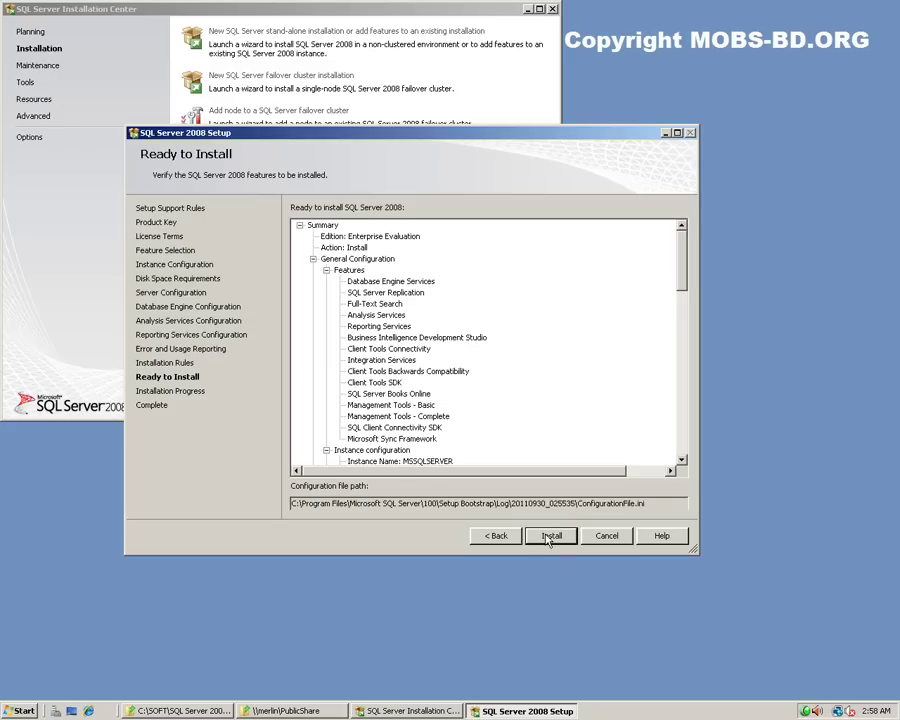
left_click(549, 538)
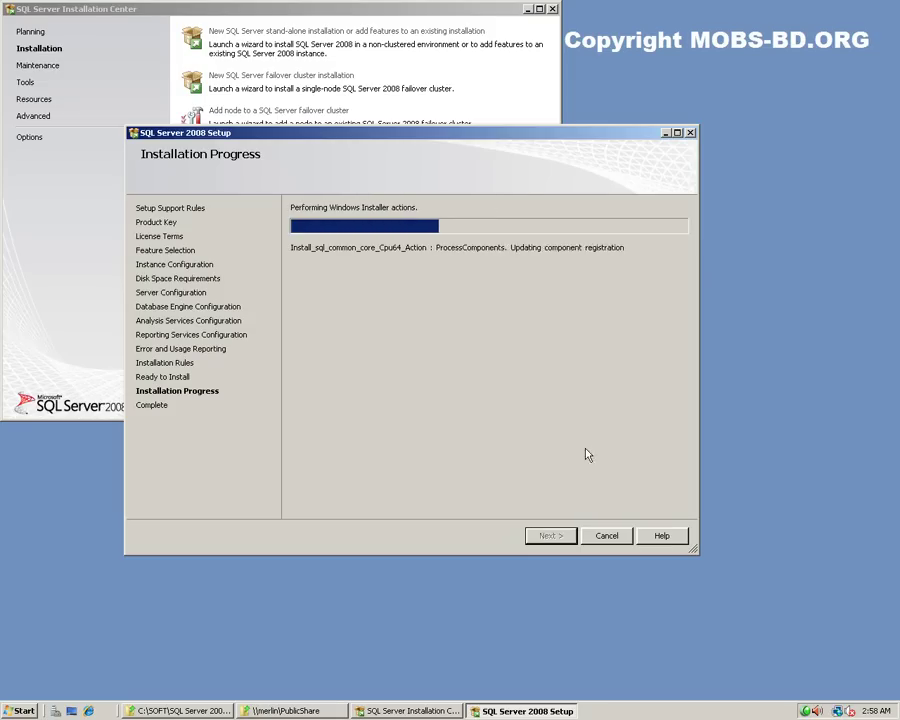
Step: Move the Installation Center window off the desktop icons and check the computer's system properties, including Windows edition and service pack
left_click(441, 24)
left_click_drag(441, 24, 607, 95)
left_click(408, 527)
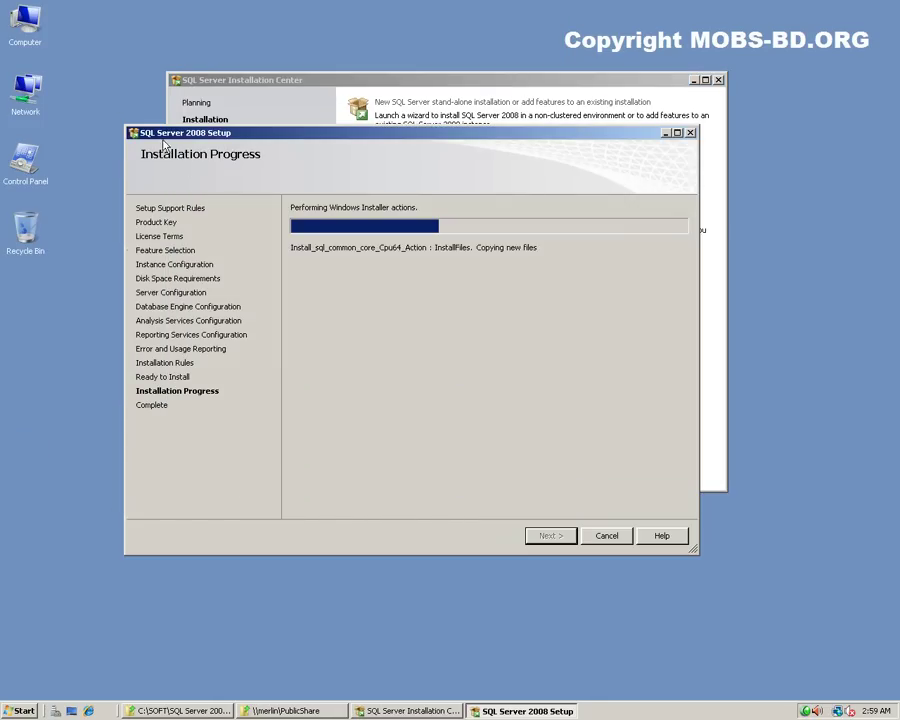
right_click(24, 20)
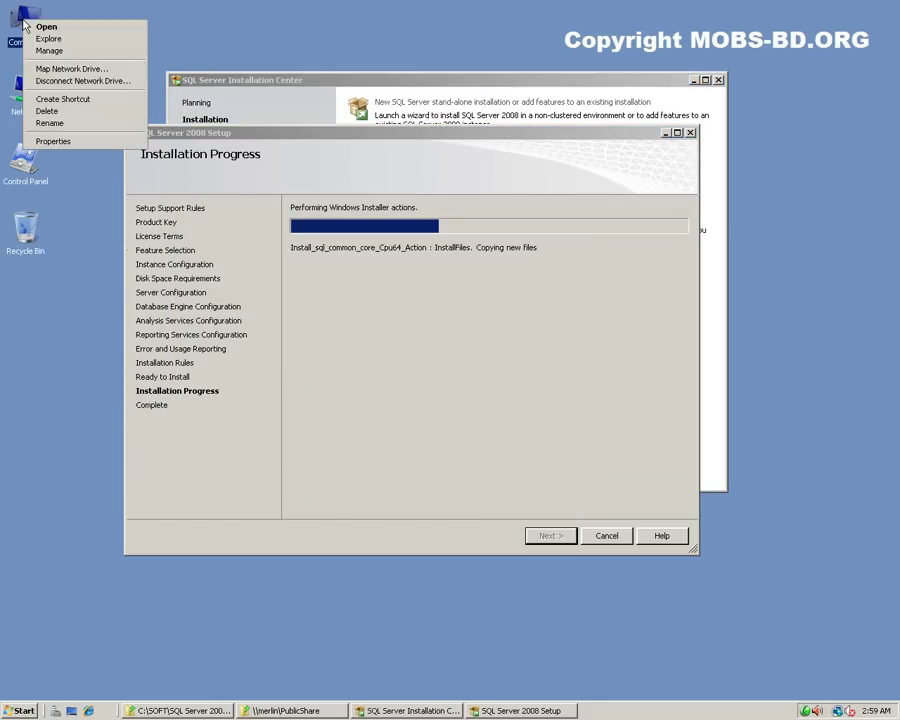
left_click(55, 141)
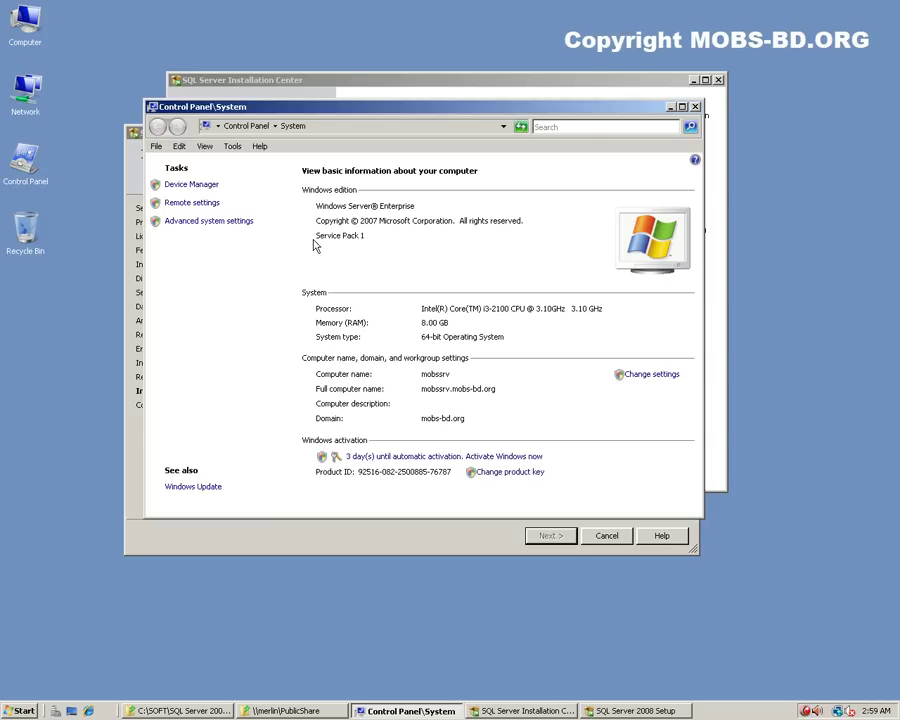
left_click(672, 108)
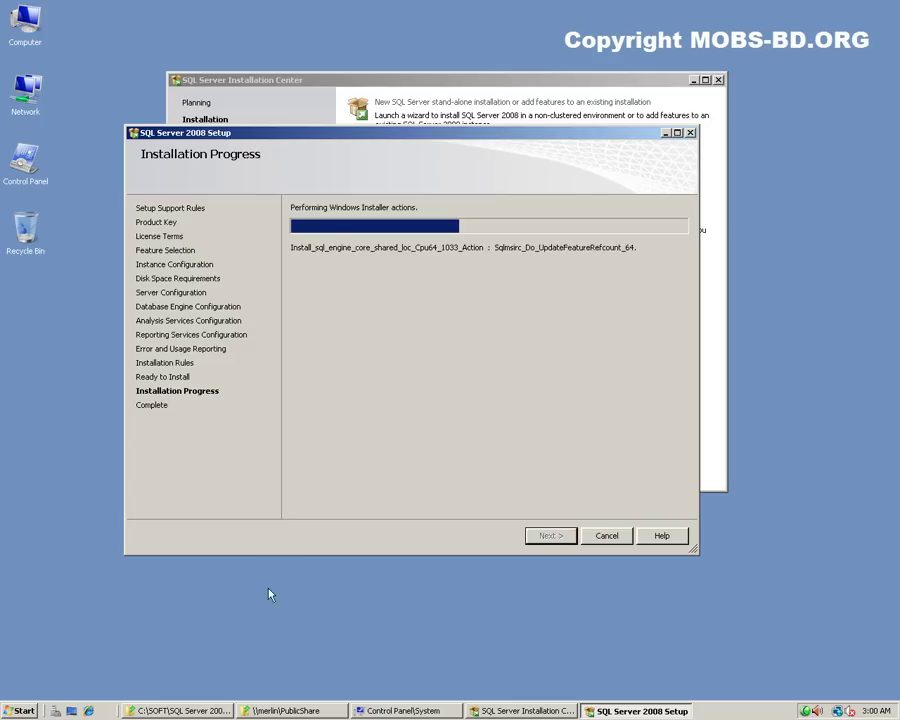
Step: In Internet Explorer, open the saved MSDN page "Configuring the Windows Firewall to Allow SQL Server Access" in a new tab and maximize the window
left_click(88, 711)
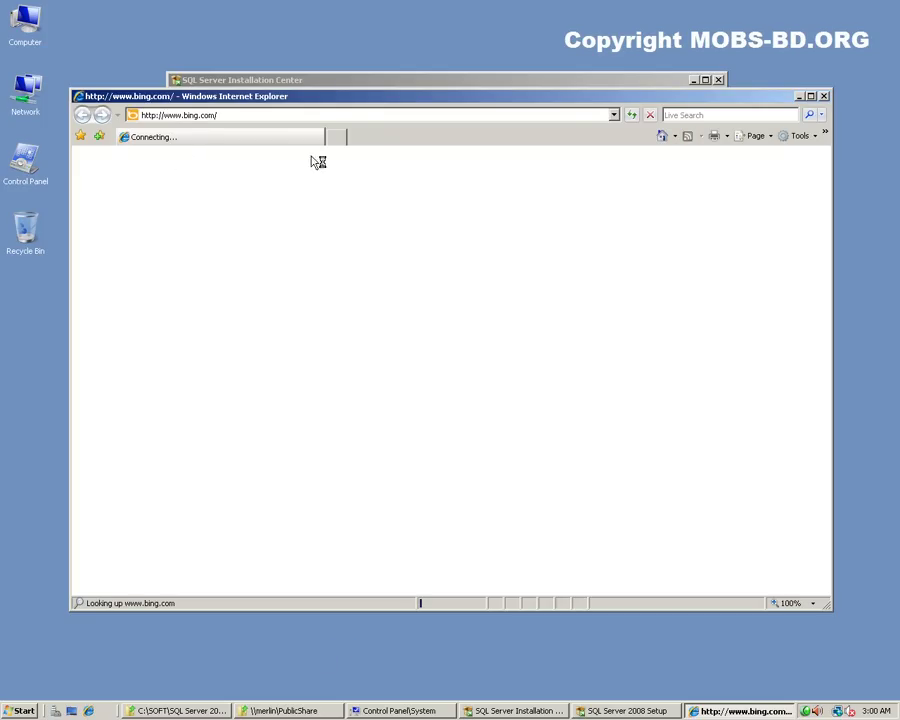
left_click(344, 137)
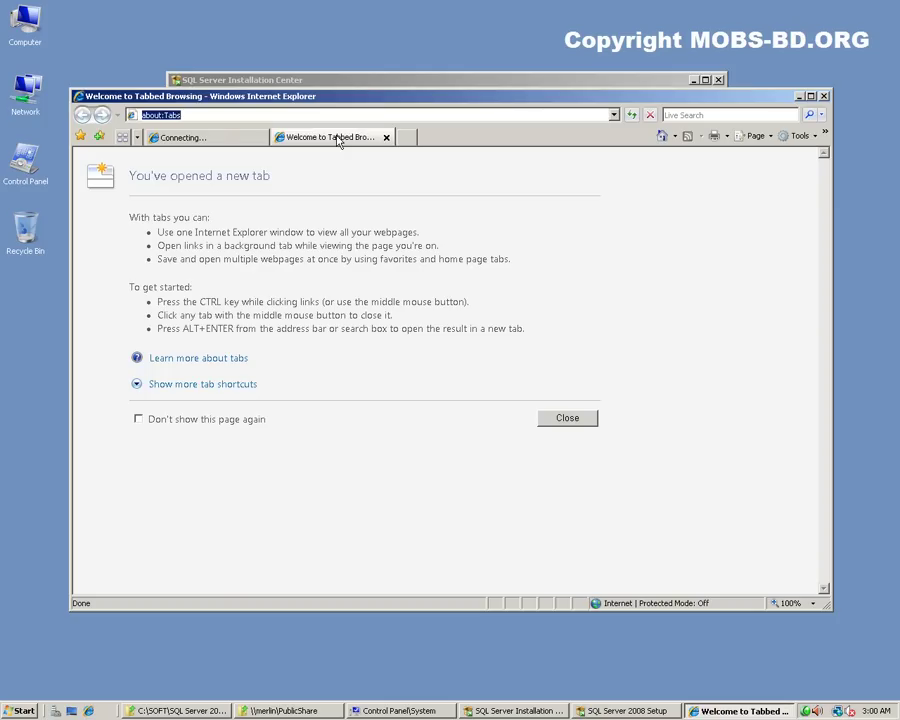
left_click(99, 135)
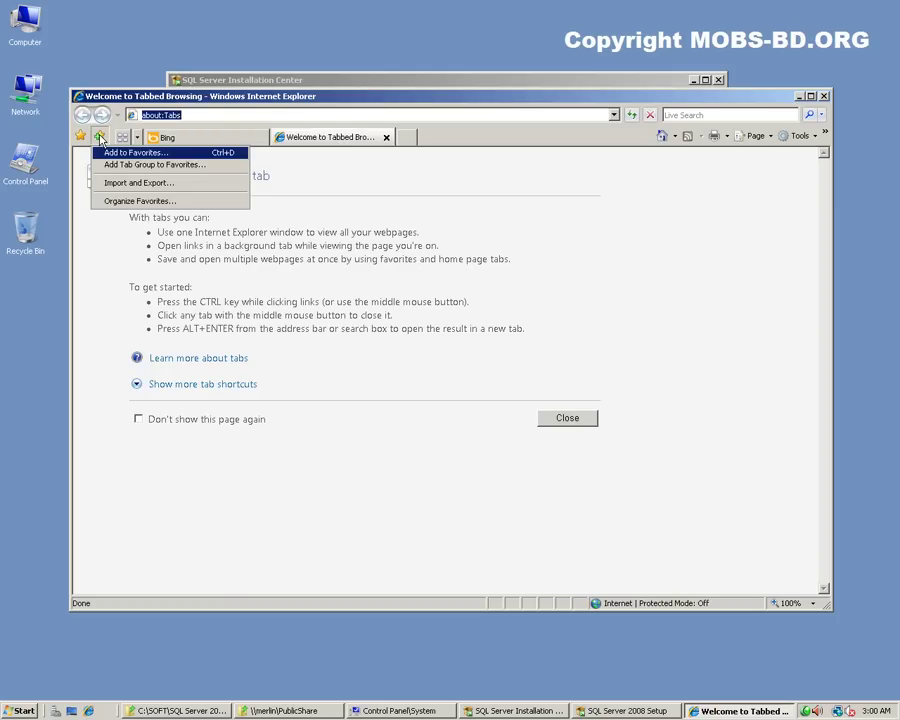
left_click(82, 137)
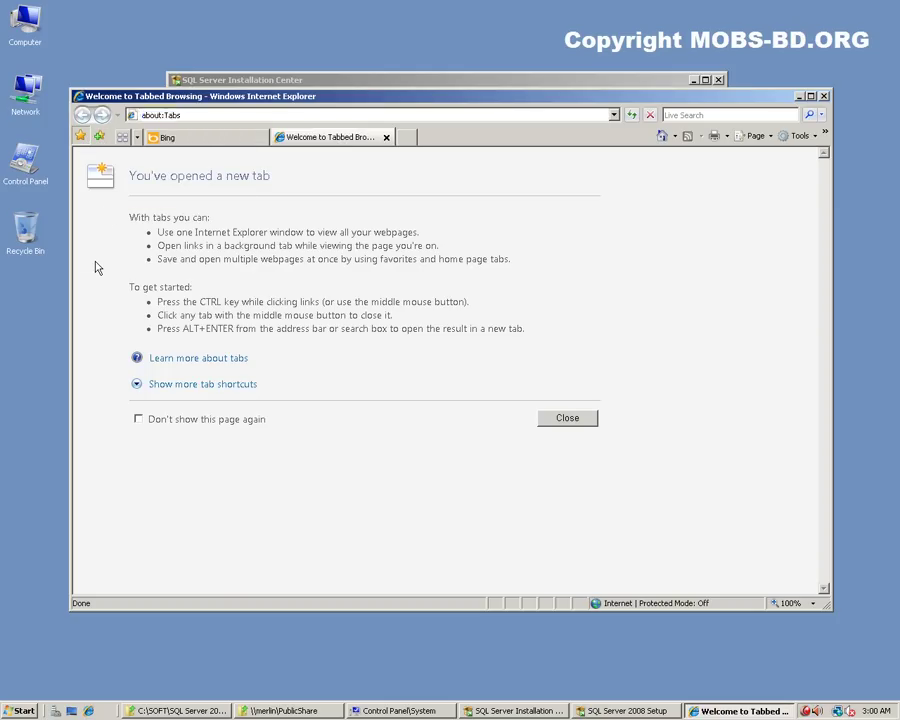
key("alt+c")
left_click(115, 230)
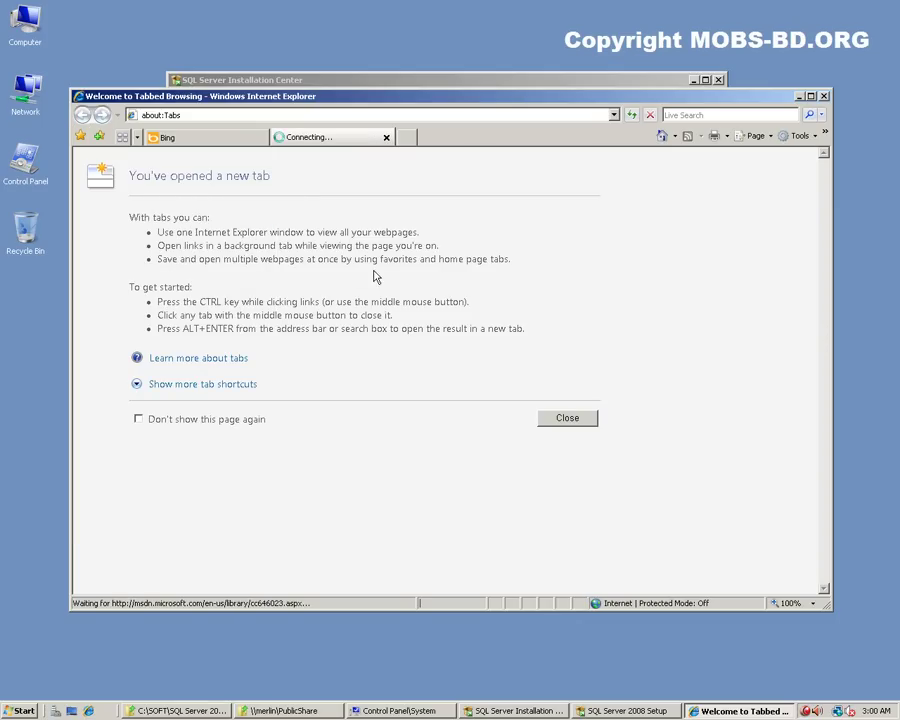
double_click(452, 98)
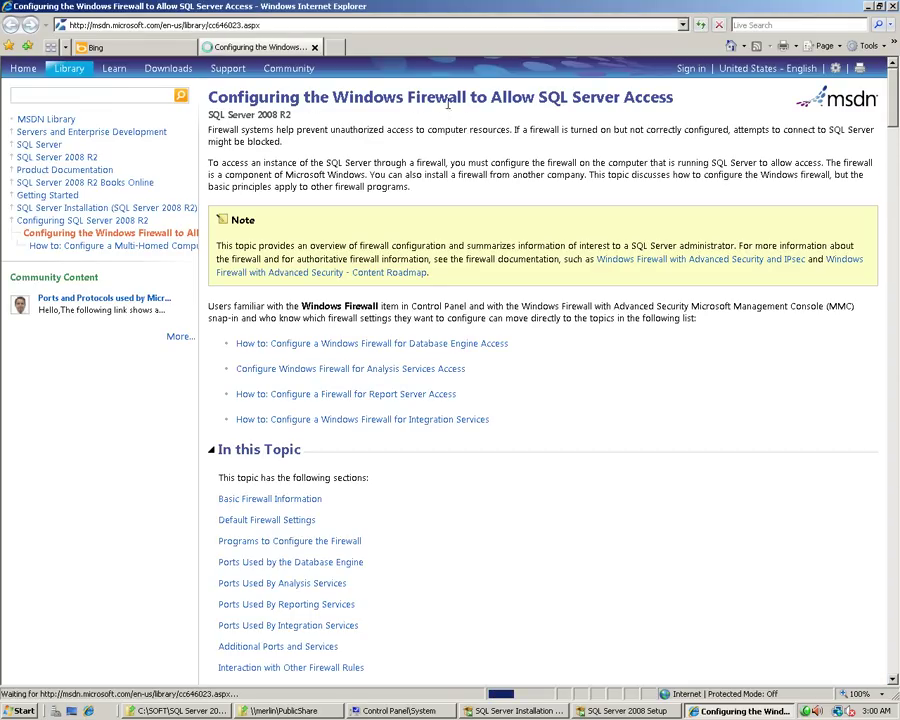
Step: Examine the article's netsh firewall and netsh advfirewall example commands for opening TCP port 1433
scroll(558, 310, "down", 15)
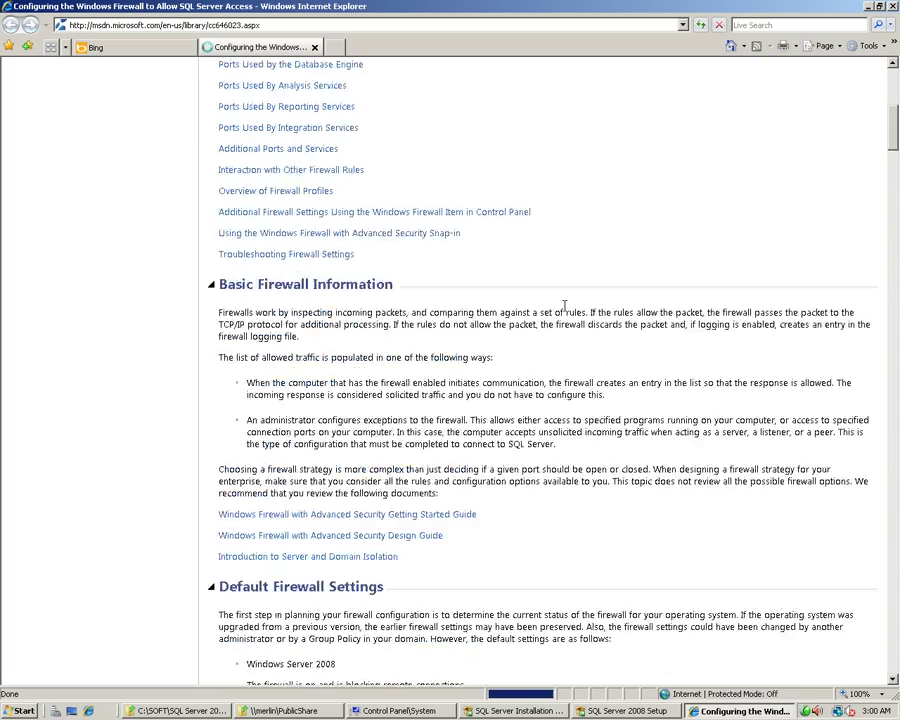
scroll(564, 306, "down", 10)
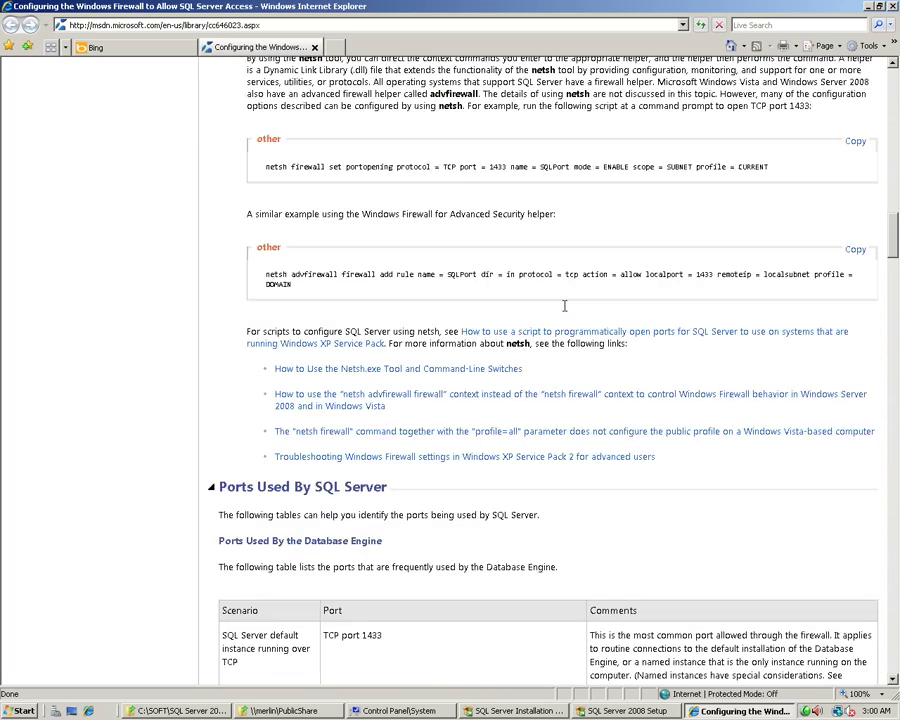
scroll(564, 306, "up", 4)
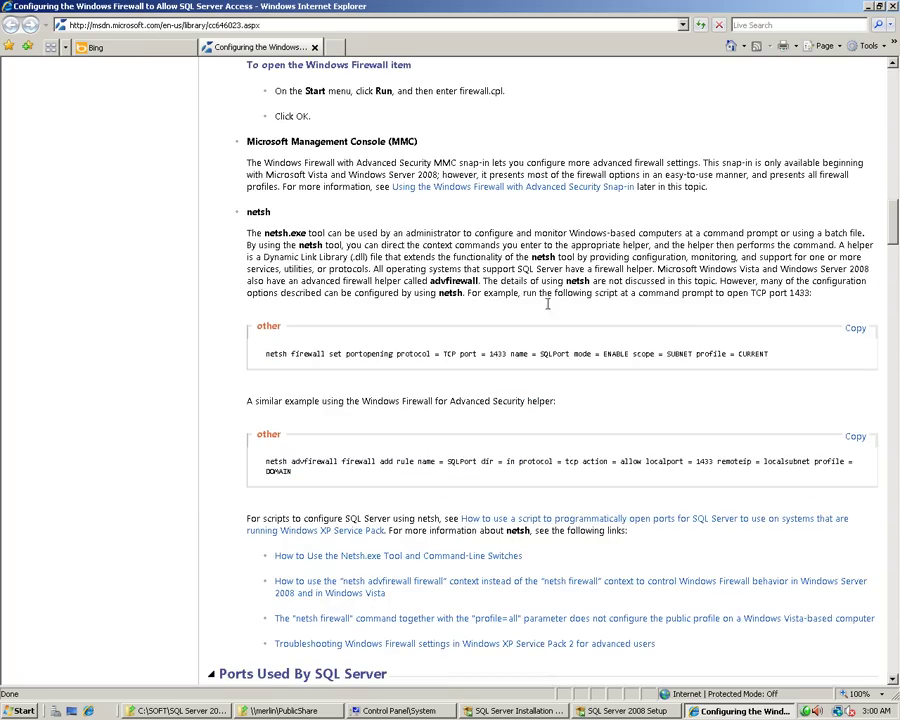
left_click_drag(266, 353, 773, 355)
left_click(768, 353)
left_click_drag(768, 353, 262, 330)
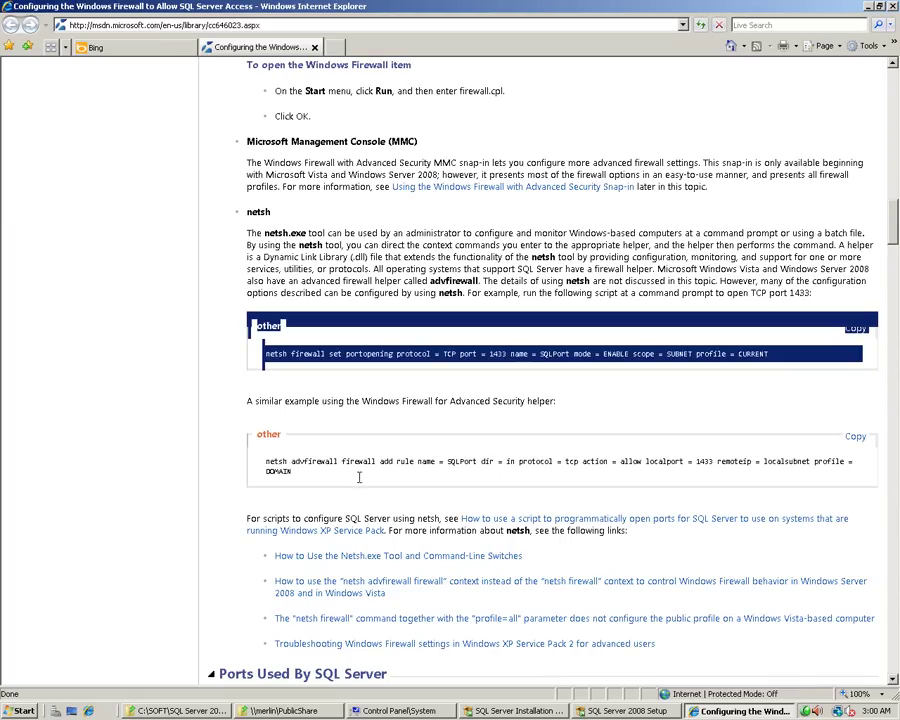
left_click(264, 461)
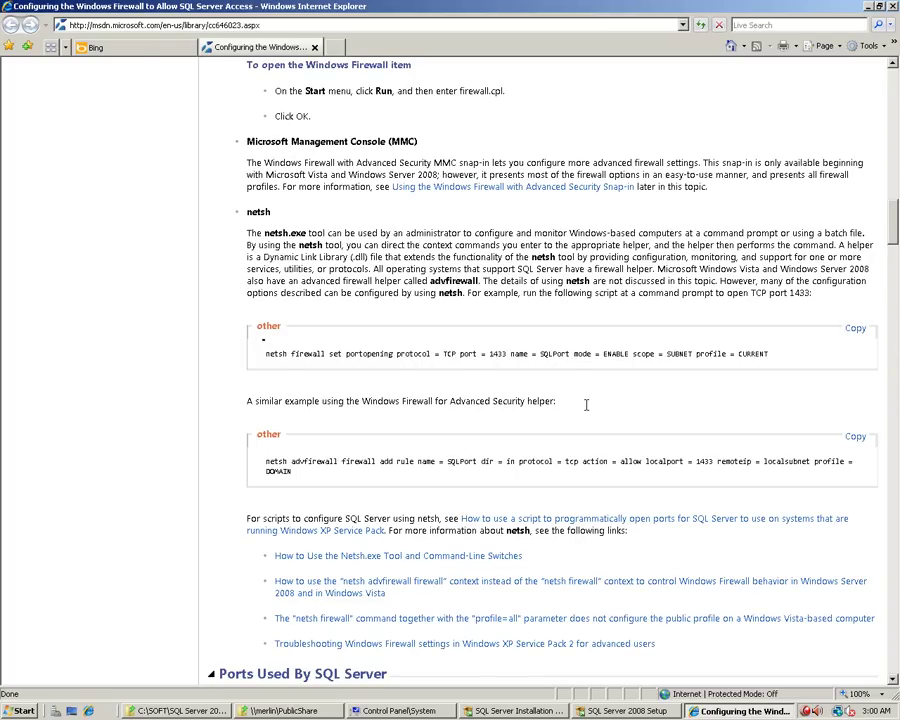
Step: Examine the table of Database Engine ports, highlighting 1433, 1434 and 4022, and return to the start of the article
scroll(586, 404, "down", 7)
scroll(586, 404, "down", 3)
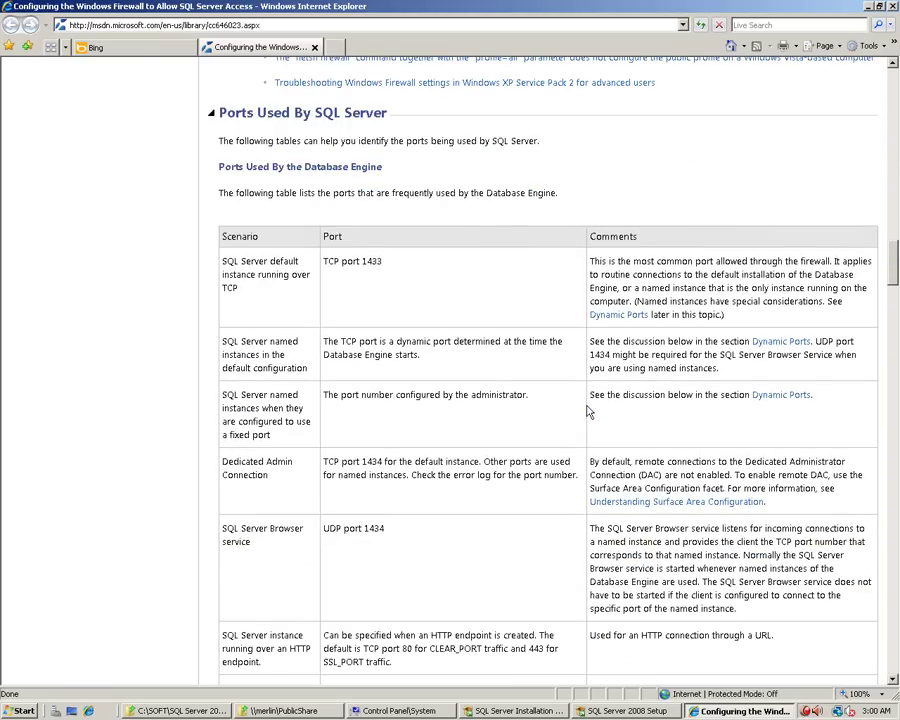
left_click_drag(362, 260, 400, 258)
scroll(502, 316, "down", 3)
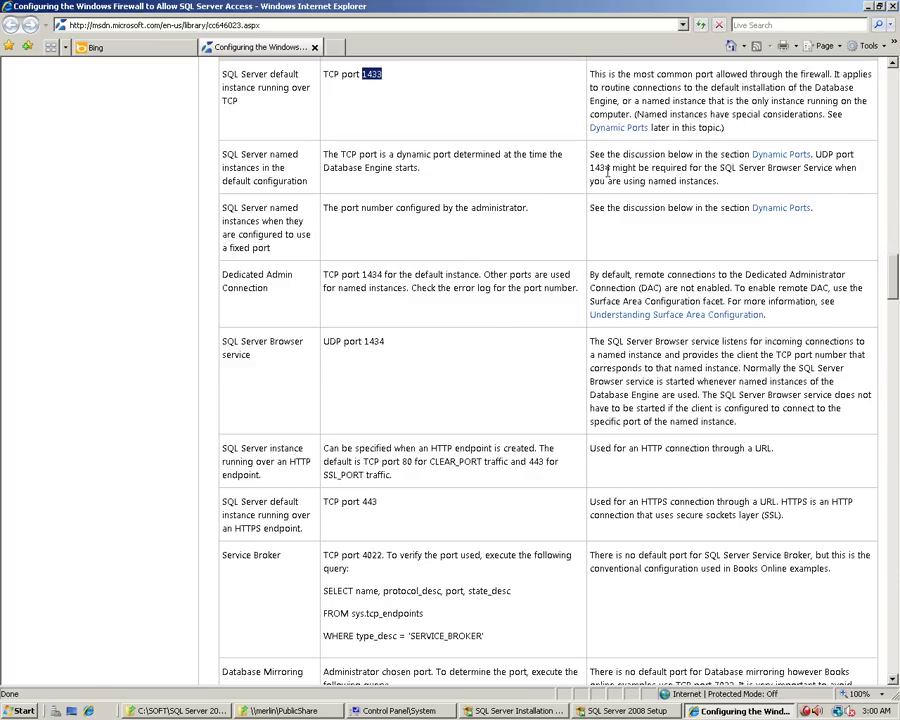
mouse_move(598, 167)
left_mouse_down()
mouse_move(609, 167)
mouse_move(590, 167)
left_mouse_up()
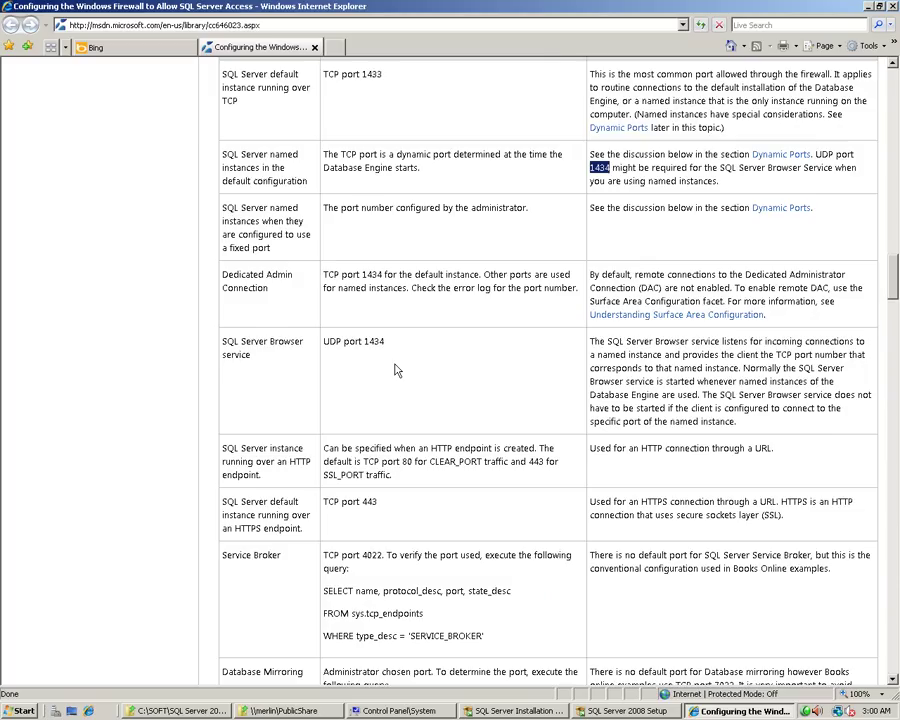
scroll(394, 364, "down", 3)
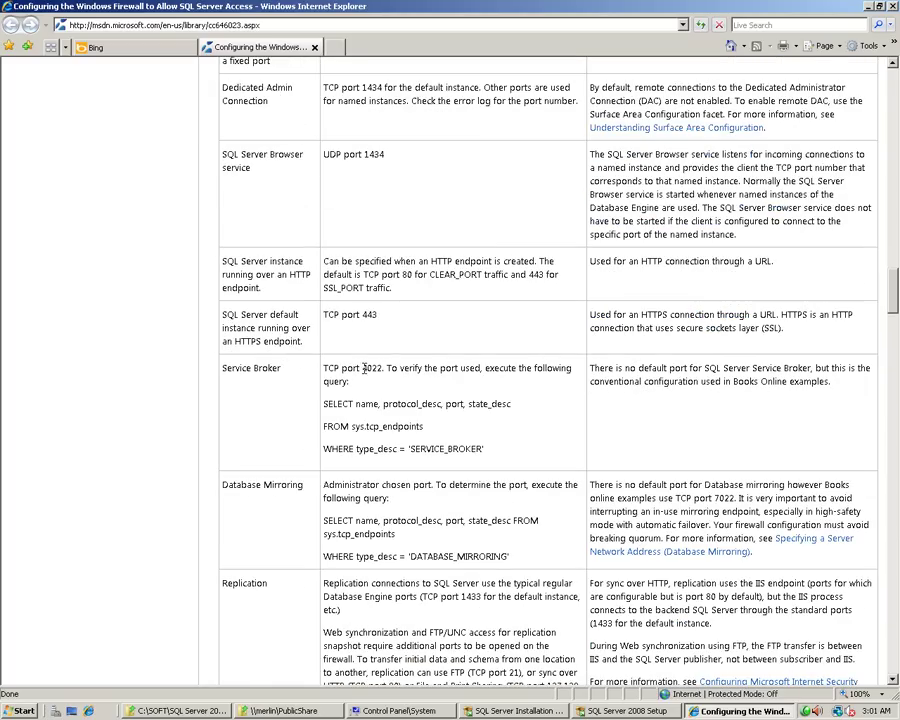
left_click_drag(362, 368, 384, 368)
scroll(390, 366, "down", 3)
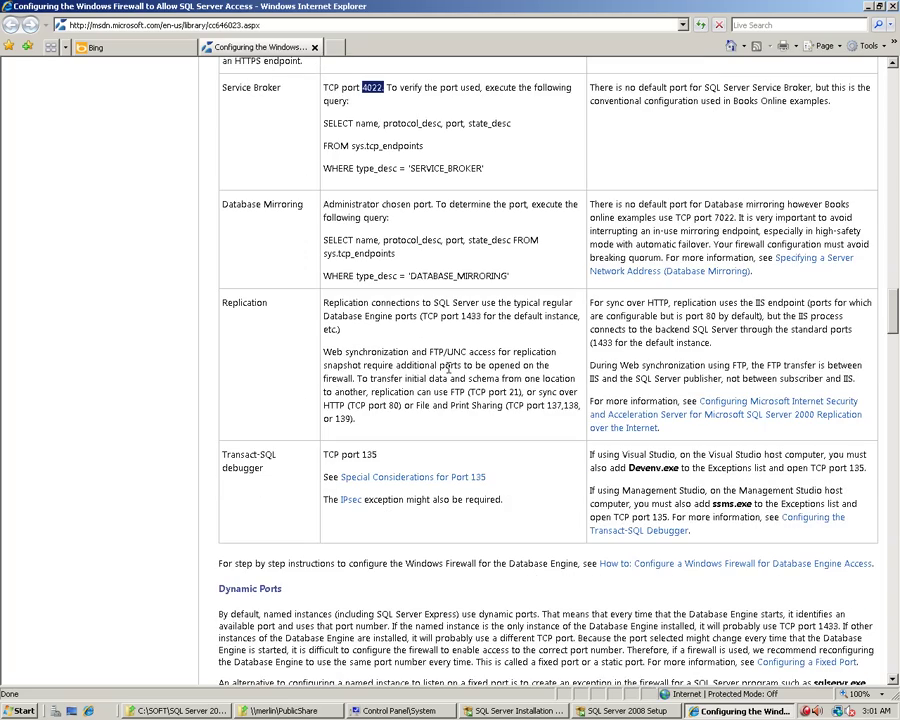
scroll(449, 367, "up", 20)
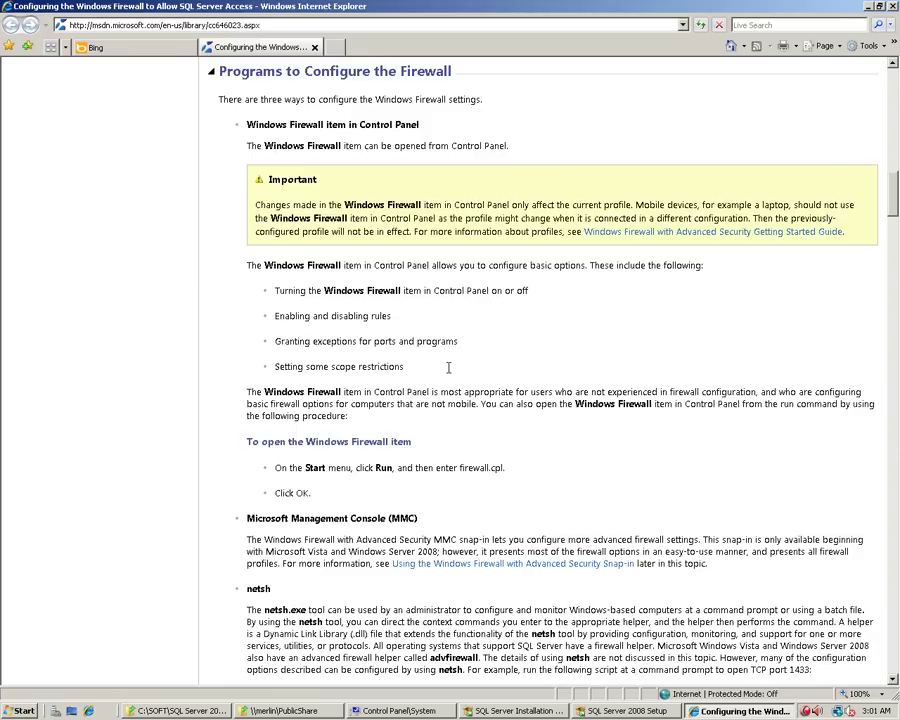
scroll(449, 367, "up", 5)
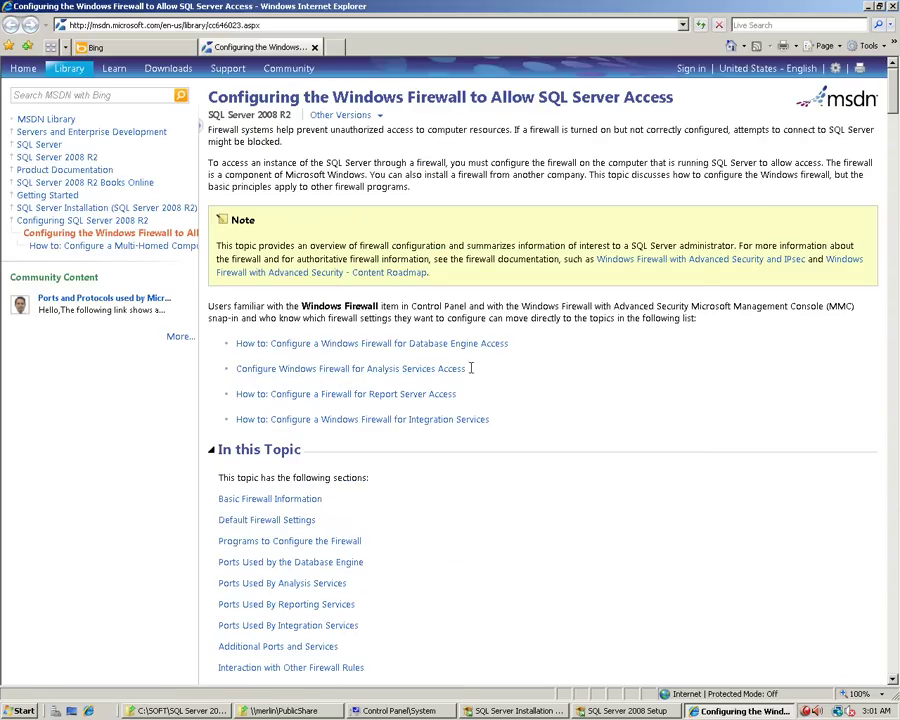
Step: Minimize the browser and close the System and \\merlin\PublicShare windows
left_click(893, 5)
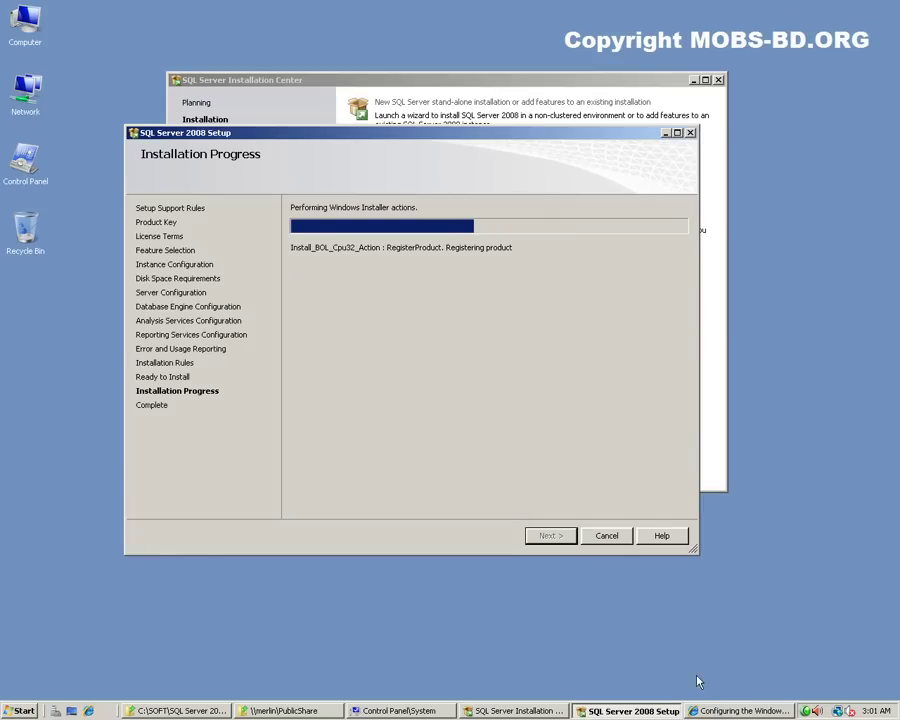
left_click(387, 711)
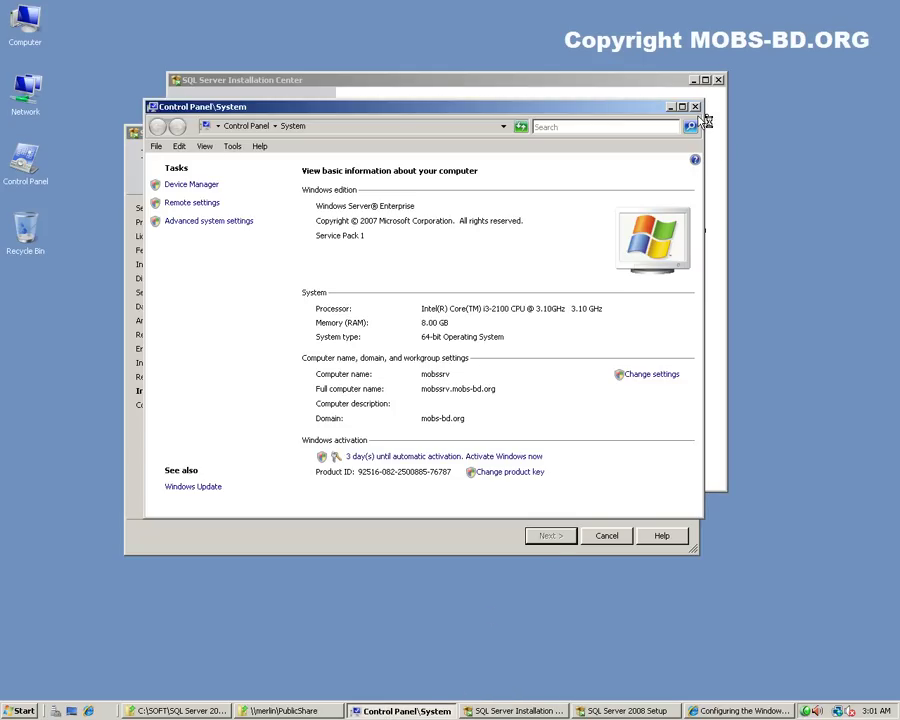
left_click(696, 108)
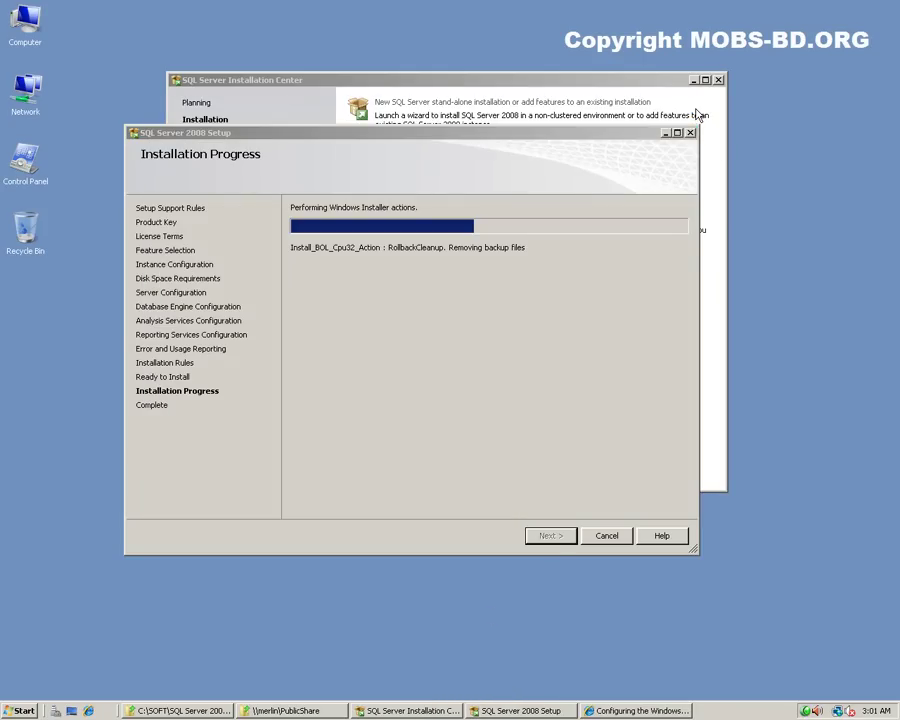
right_click(300, 711)
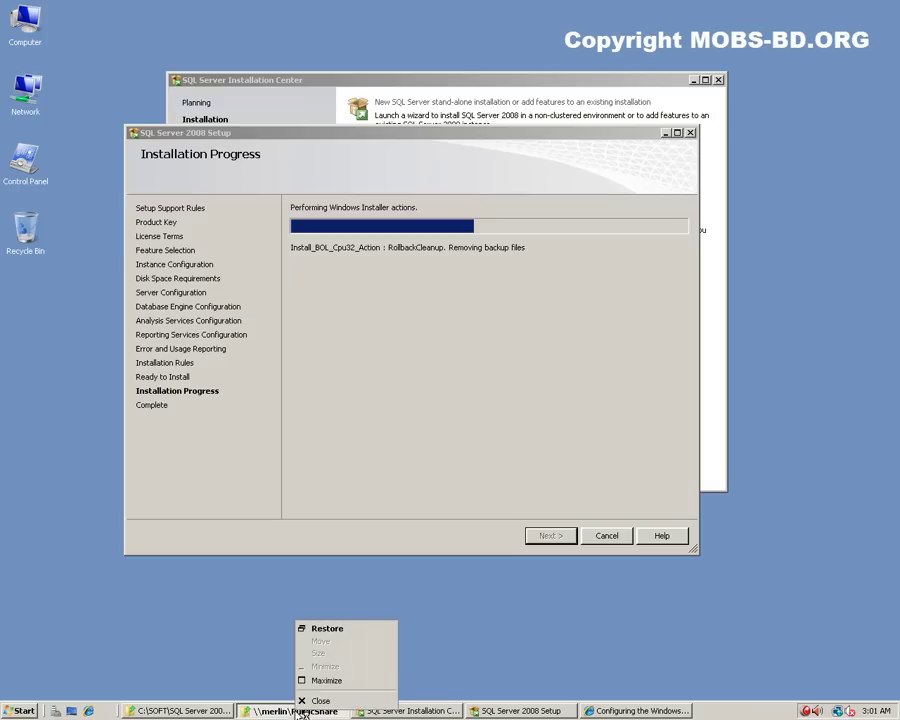
left_click(305, 700)
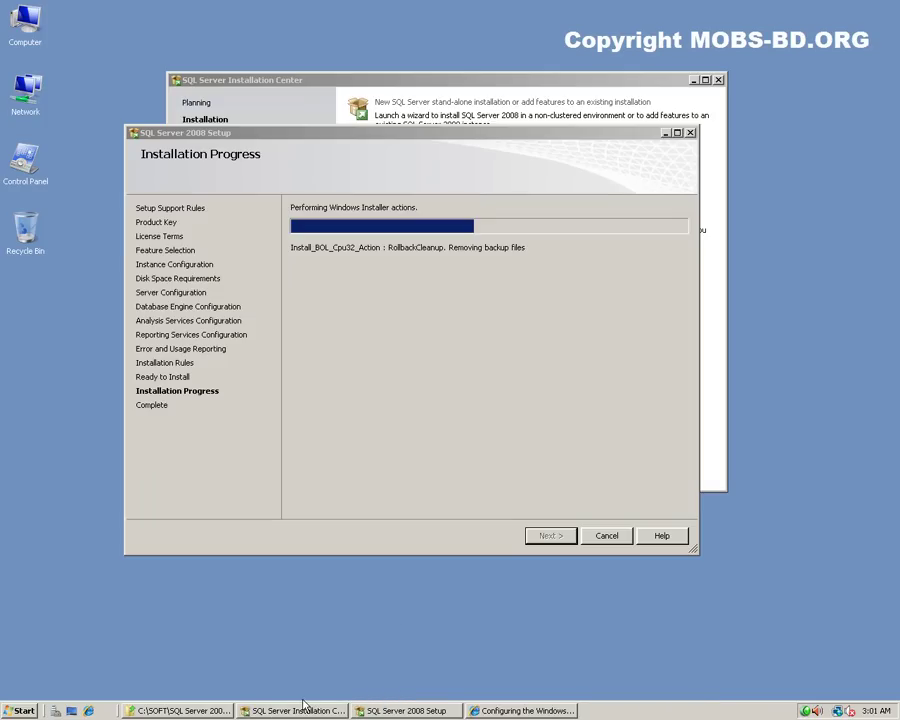
Step: Close the C:\SOFT\SQL Server folder window and return to the SQL Server 2008 Setup window
right_click(188, 710)
left_click(196, 699)
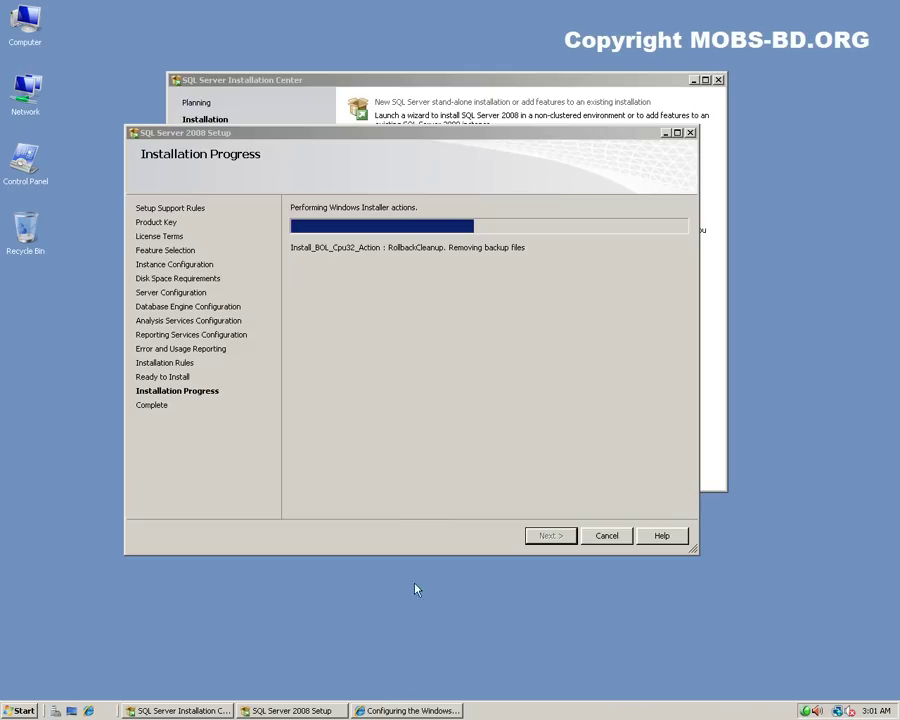
left_click(413, 526)
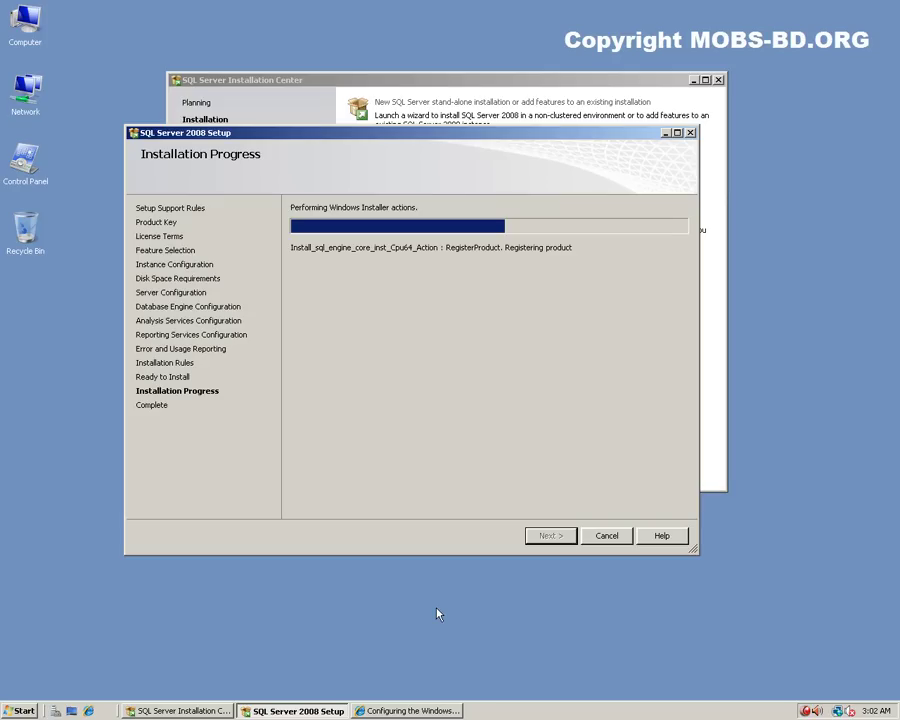
Step: Review the Tools and Advanced pages of the SQL Server Installation Center, and minimize it
left_click(520, 84)
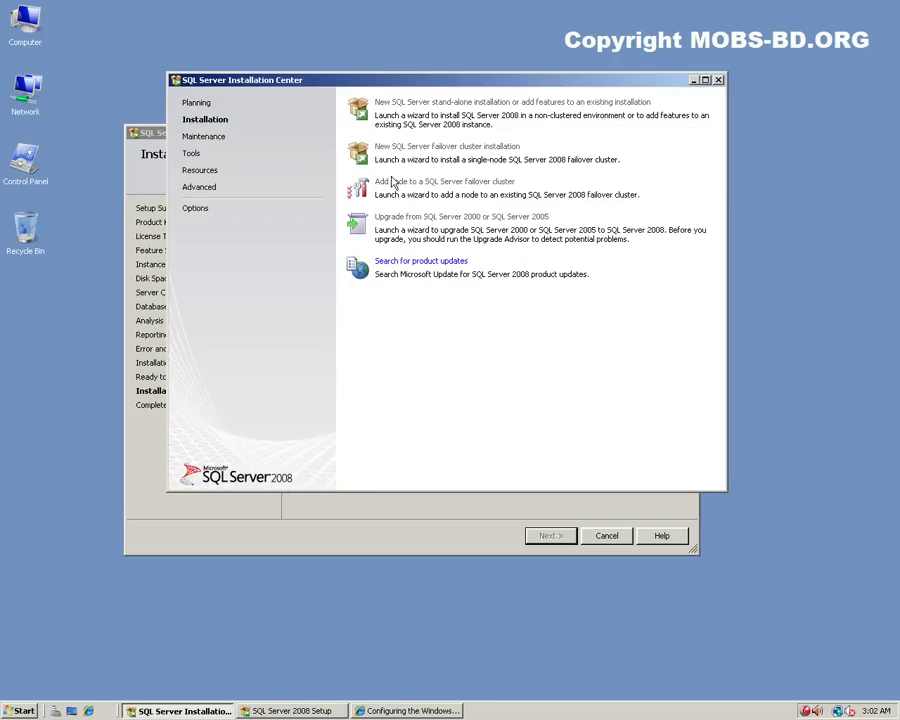
left_click(190, 157)
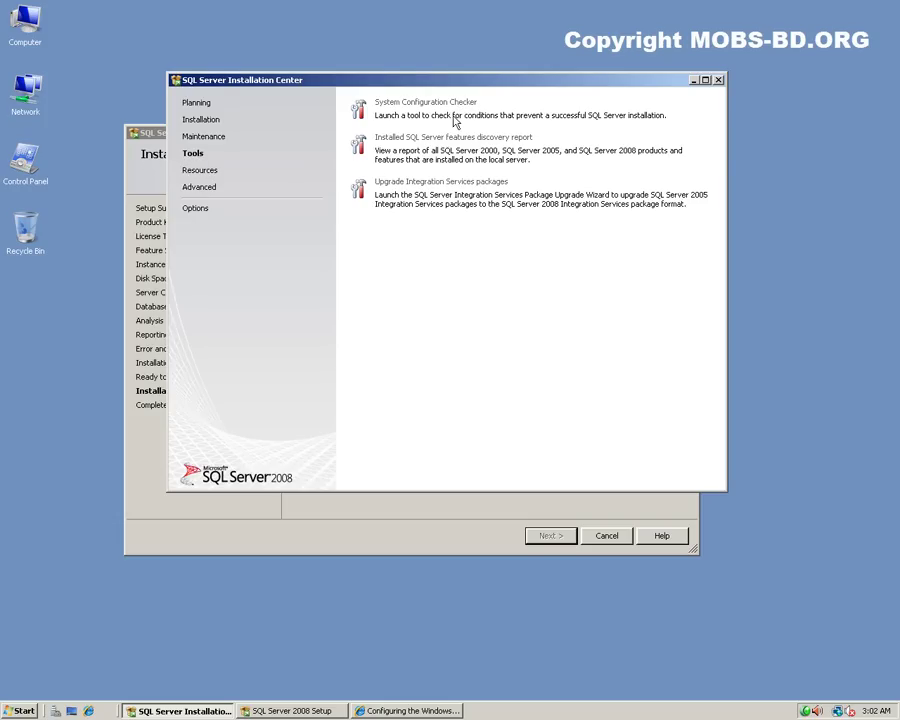
left_click(205, 191)
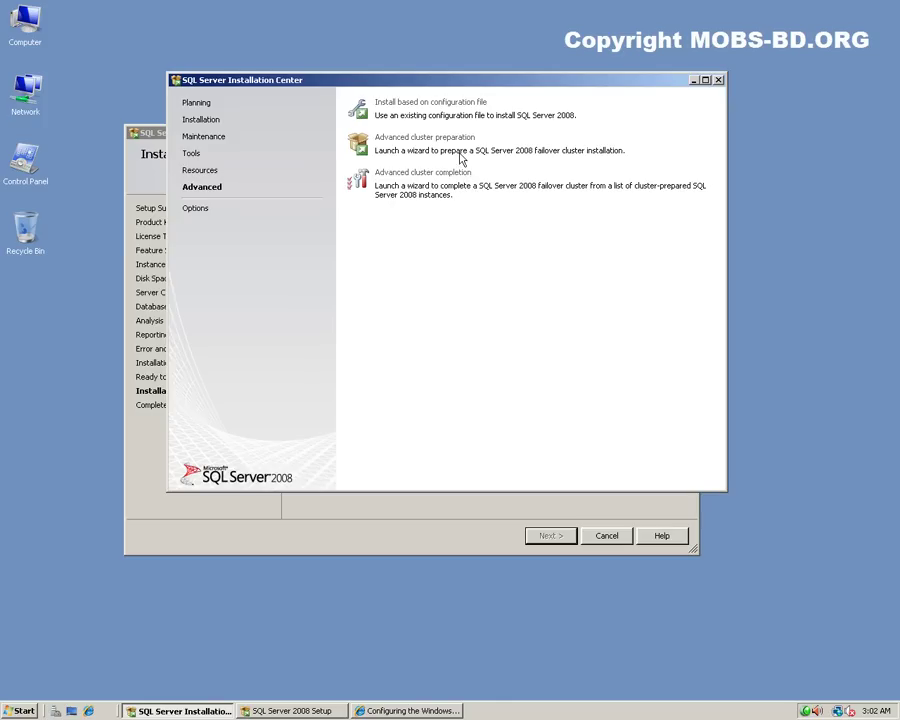
left_click(693, 80)
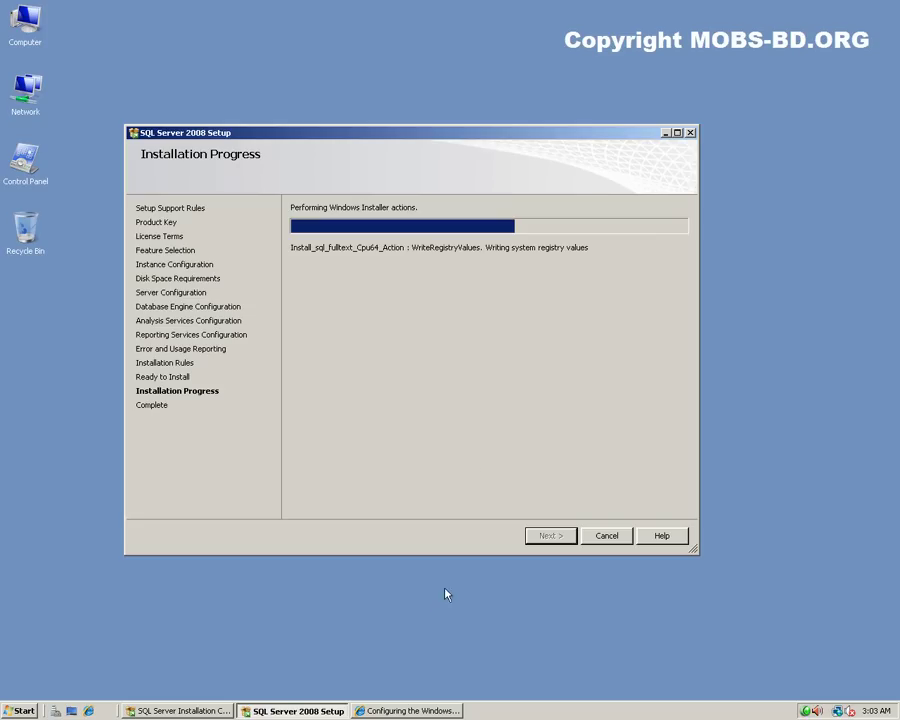
Step: In Internet Explorer, examine the firewall article's Ports Used By the Database Engine table, highlighting its heading, the Replication entry and port 1433
left_click(415, 711)
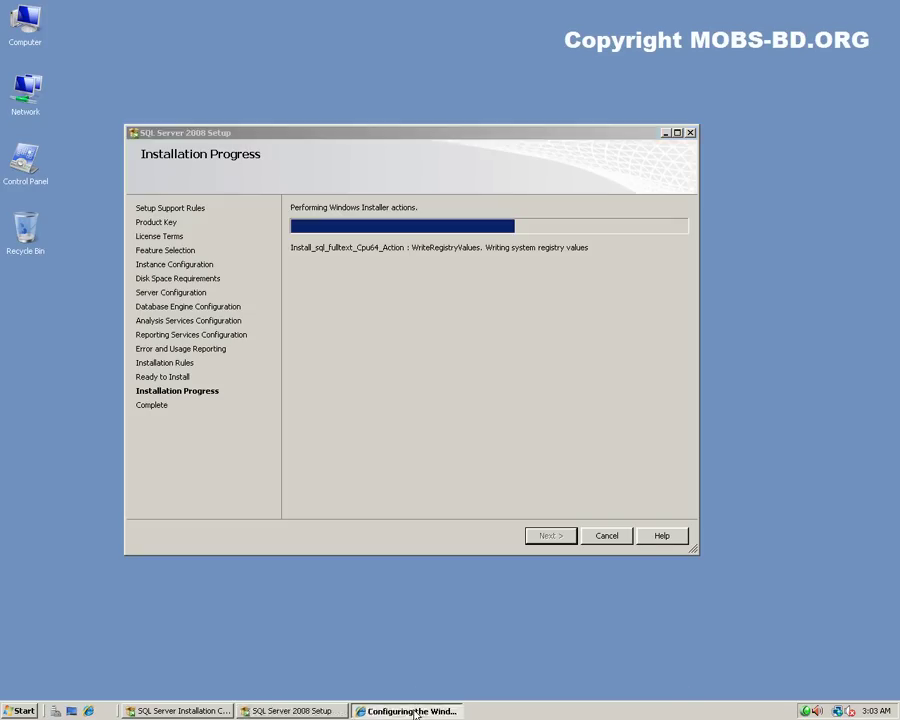
scroll(616, 432, "down", 3)
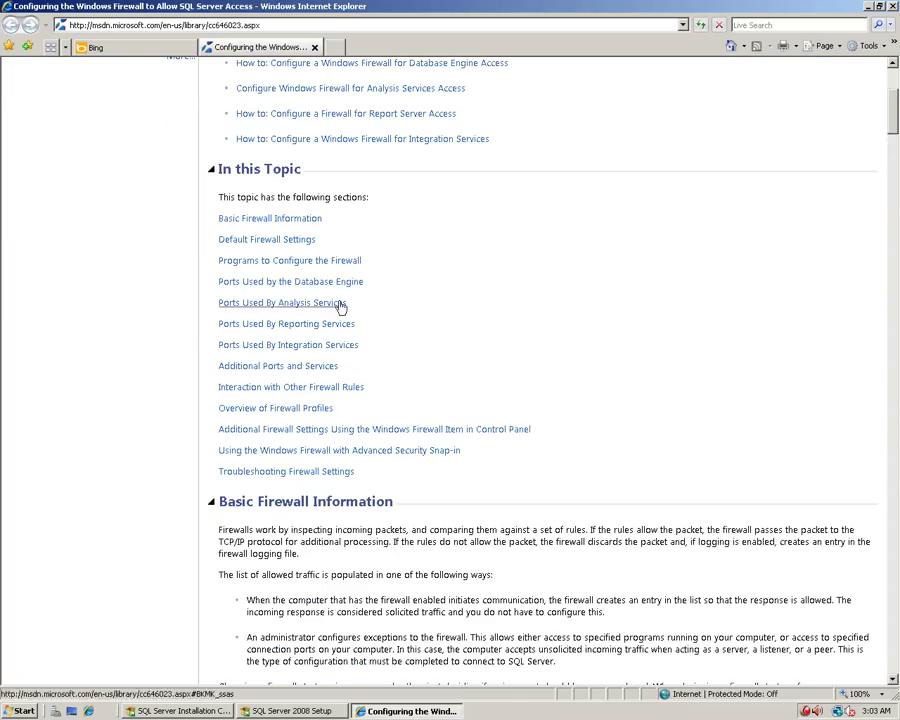
left_click(298, 284)
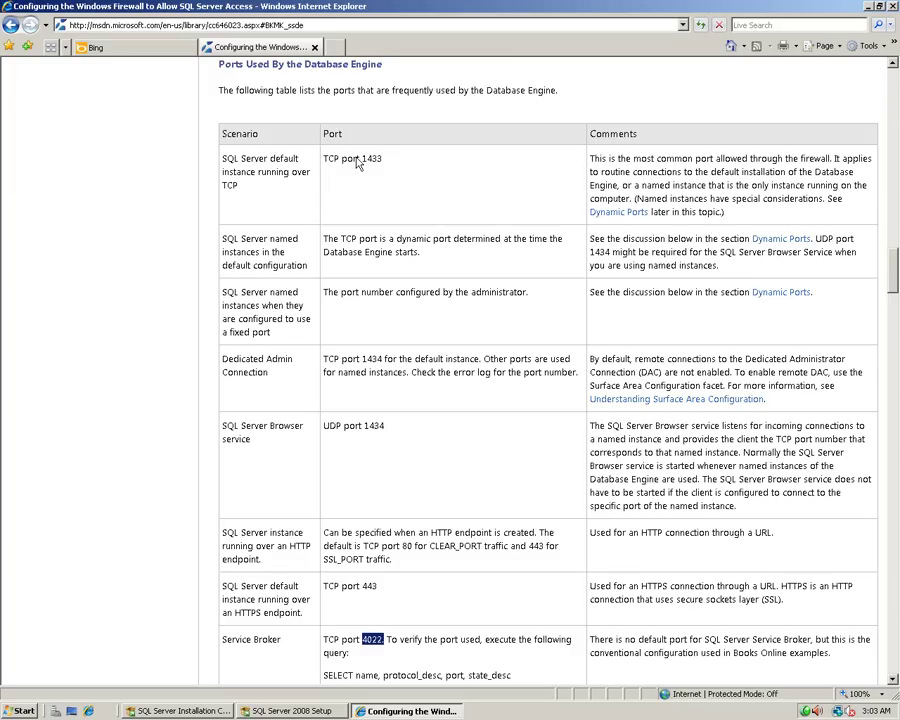
left_click_drag(218, 64, 391, 69)
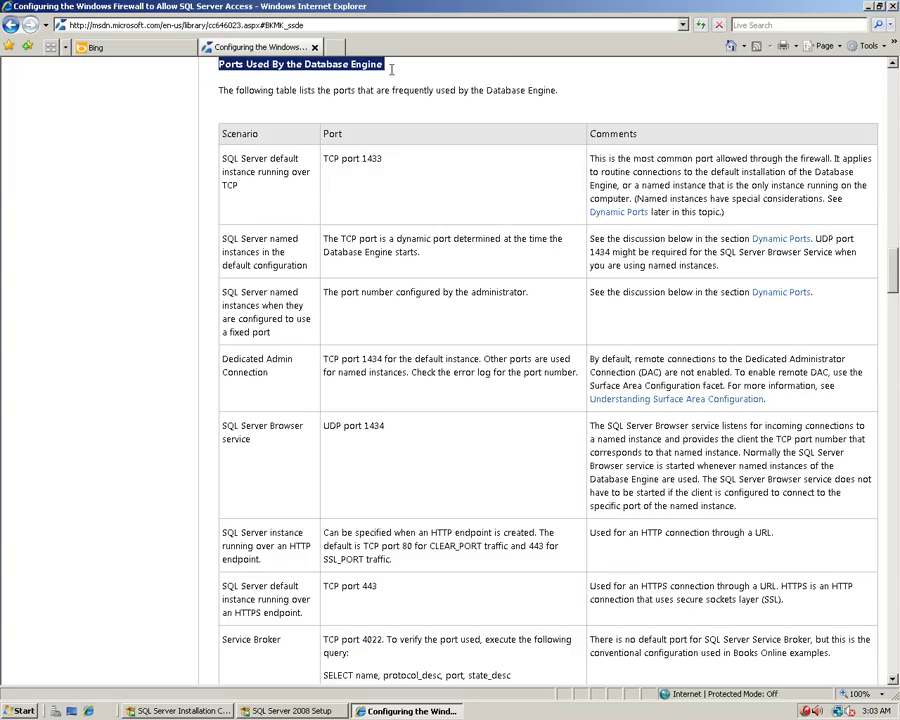
left_click(393, 71)
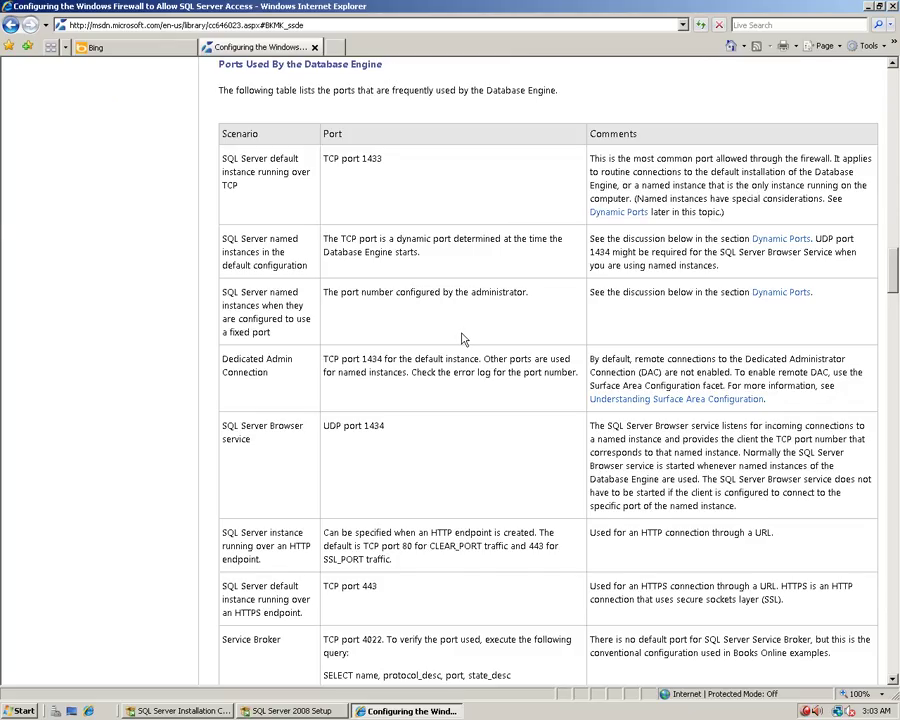
scroll(462, 340, "down", 10)
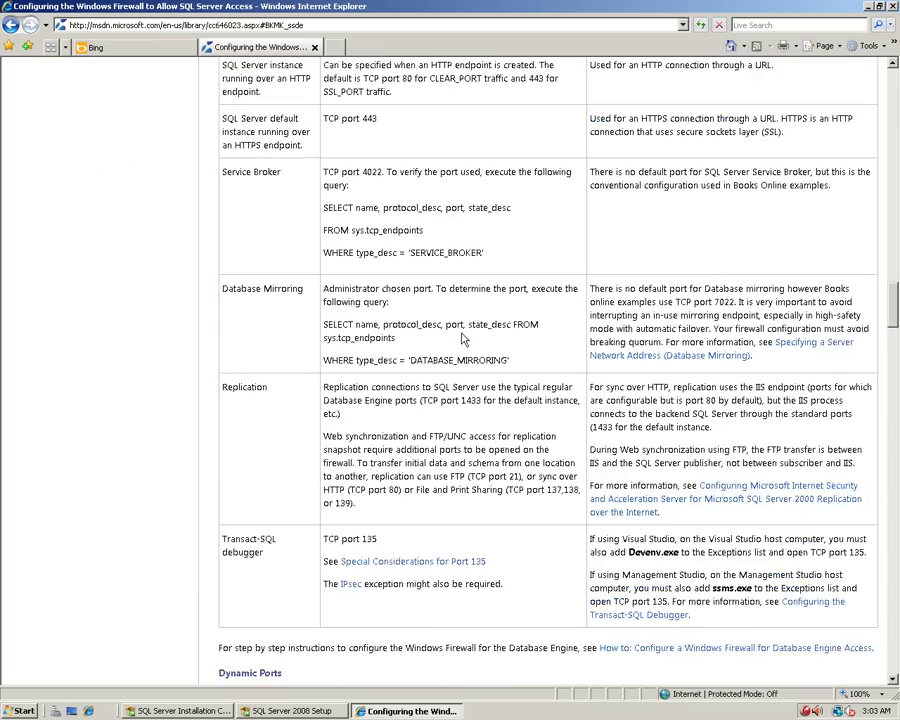
scroll(462, 340, "down", 2)
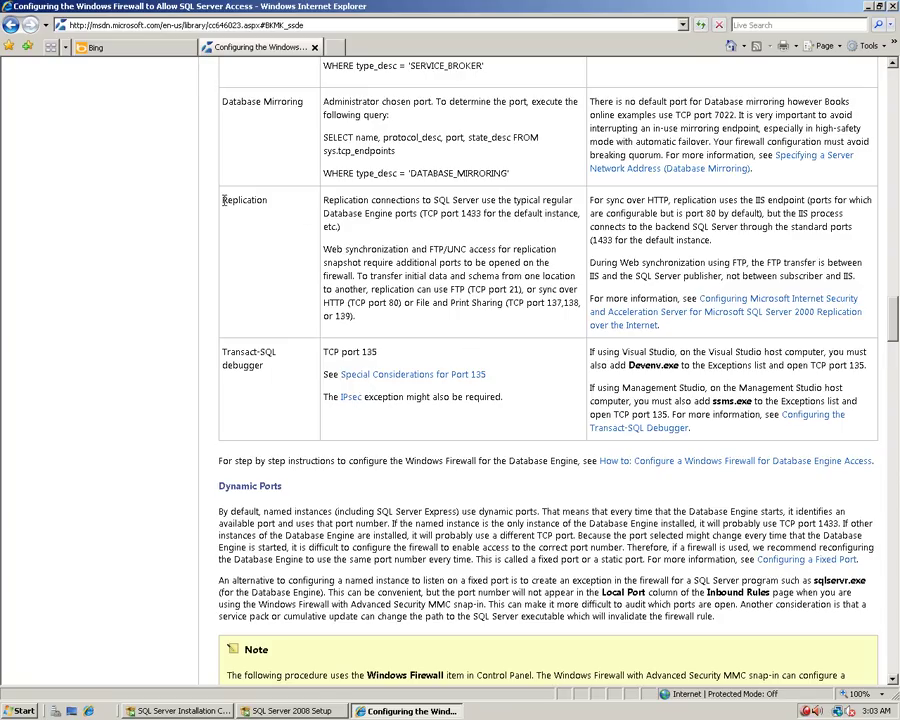
left_click_drag(214, 200, 285, 201)
left_click_drag(461, 213, 497, 213)
Step: Examine the Dynamic Ports section and the Analysis Services ports table, highlighting the table's section heading and port 2383
scroll(476, 343, "down", 8)
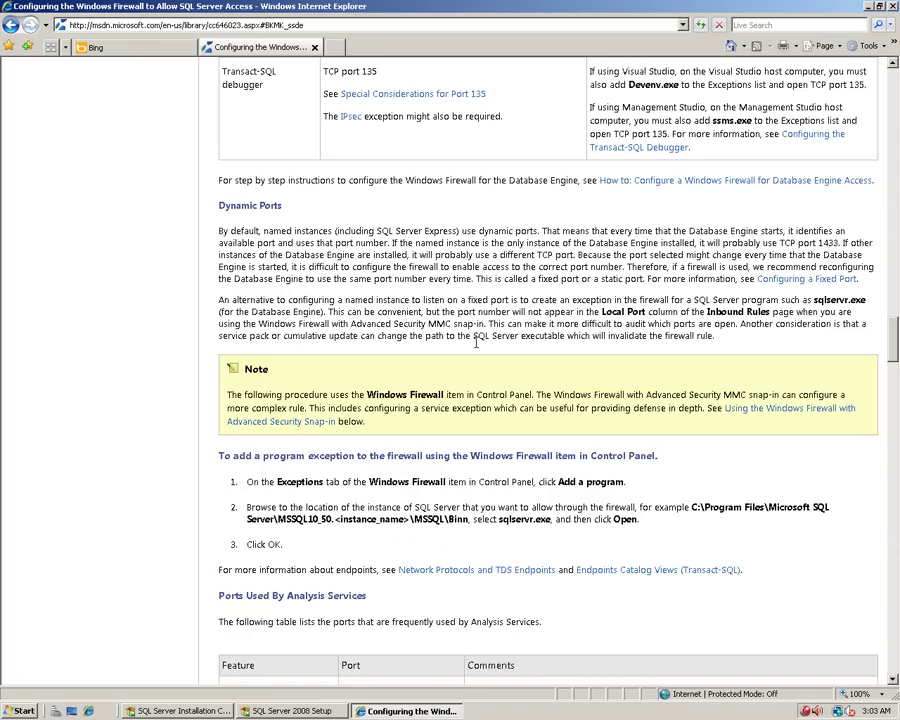
scroll(476, 343, "down", 4)
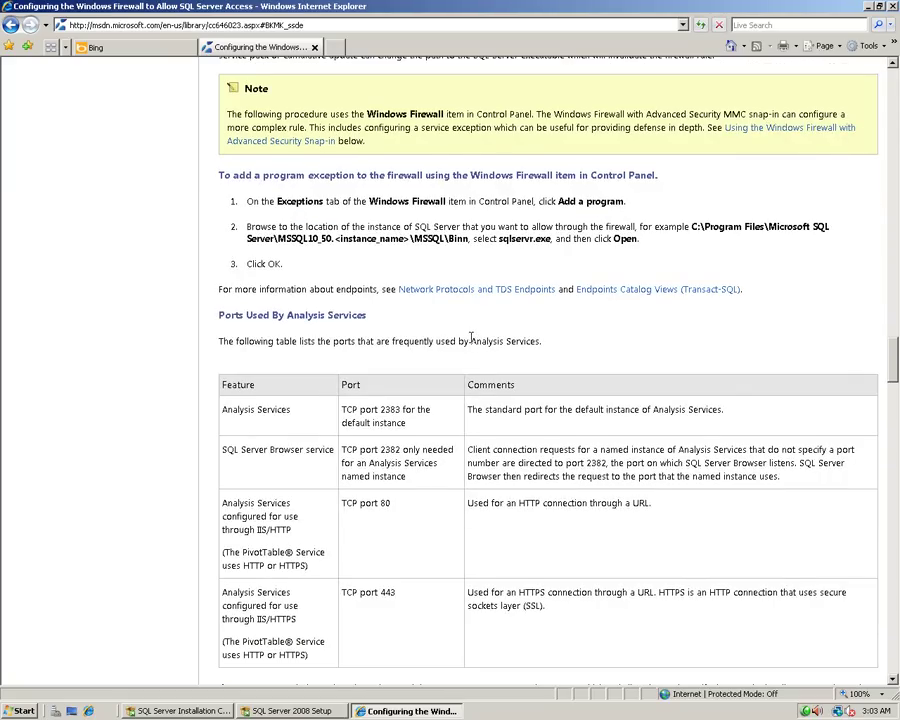
left_click_drag(218, 315, 368, 315)
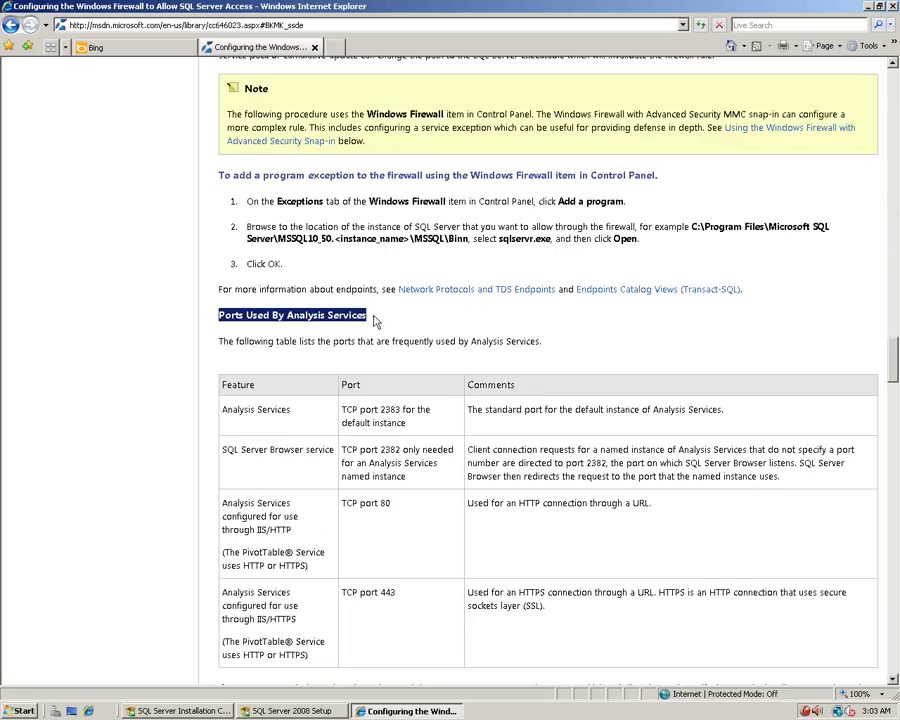
scroll(478, 315, "down", 4)
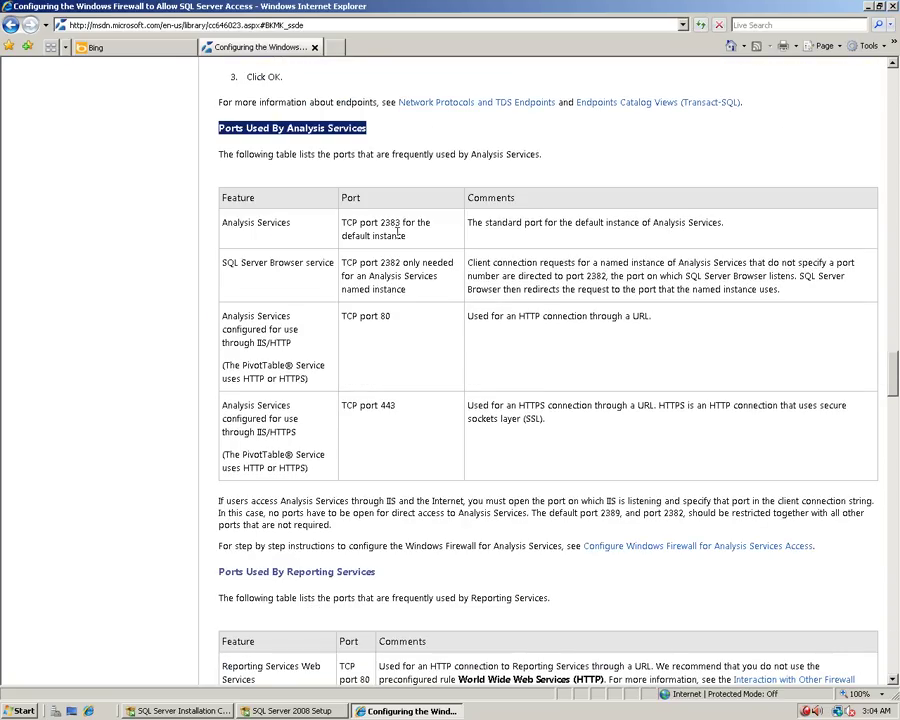
double_click(390, 222)
Step: Examine the port tables for Reporting Services, Integration Services and additional services, through to Special Considerations for Port 135
scroll(490, 365, "down", 10)
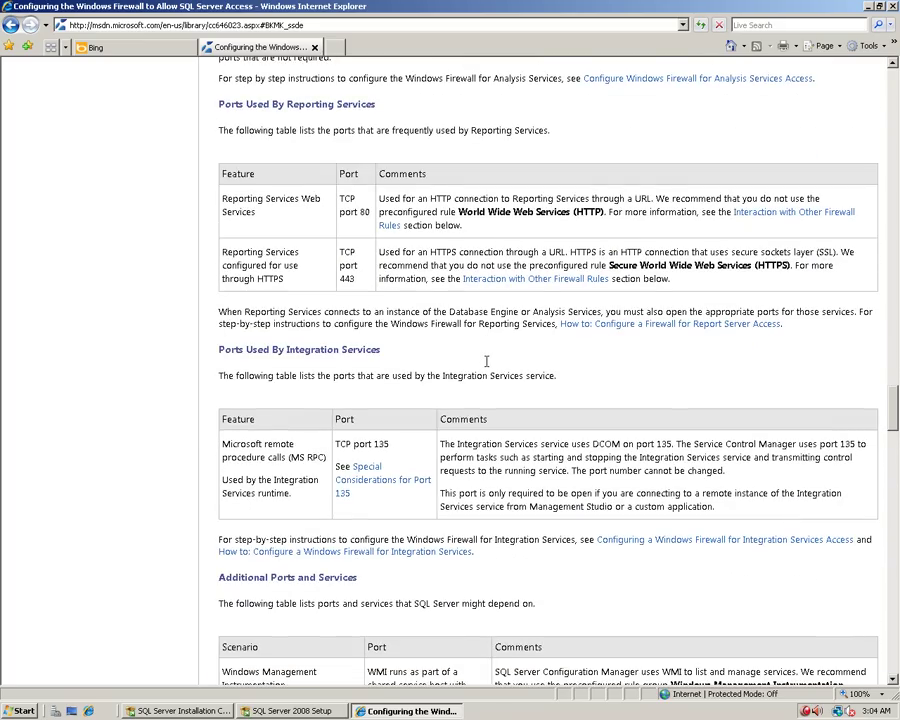
scroll(486, 361, "down", 4)
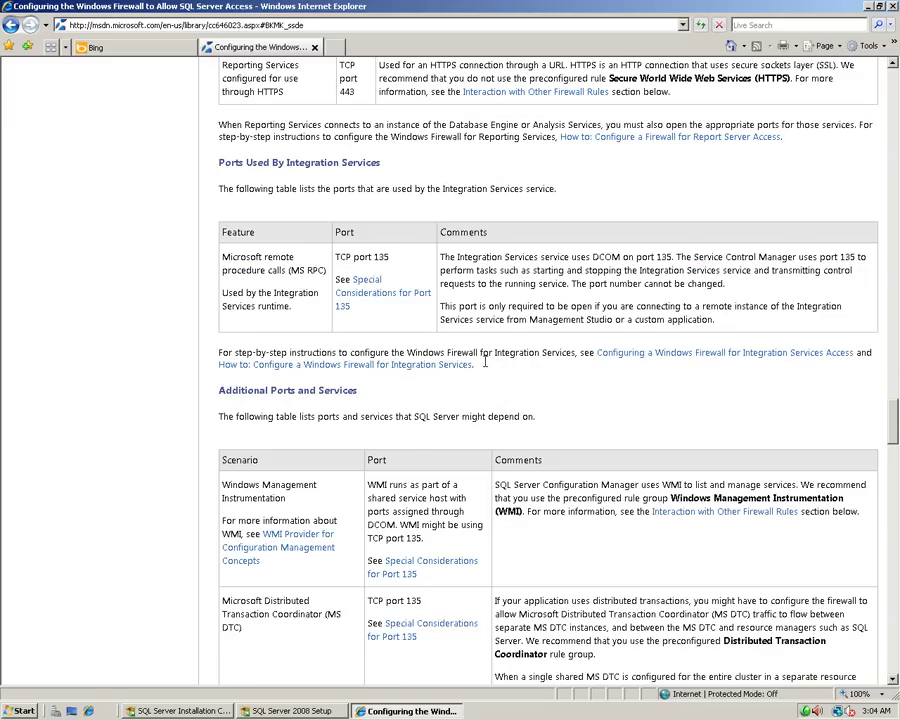
scroll(485, 362, "down", 6)
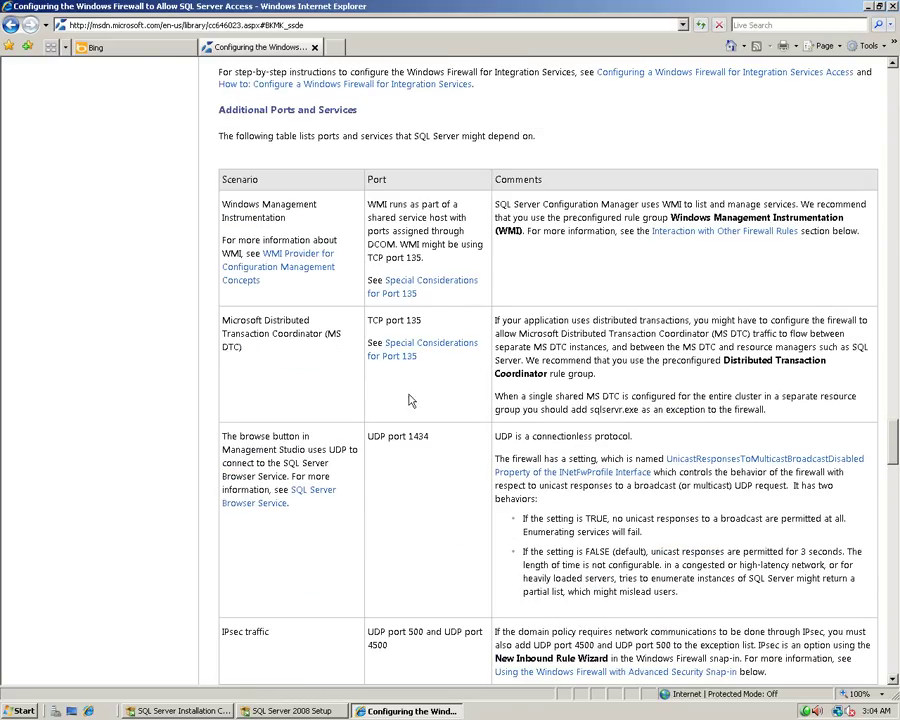
scroll(446, 437, "down", 2)
scroll(446, 437, "down", 6)
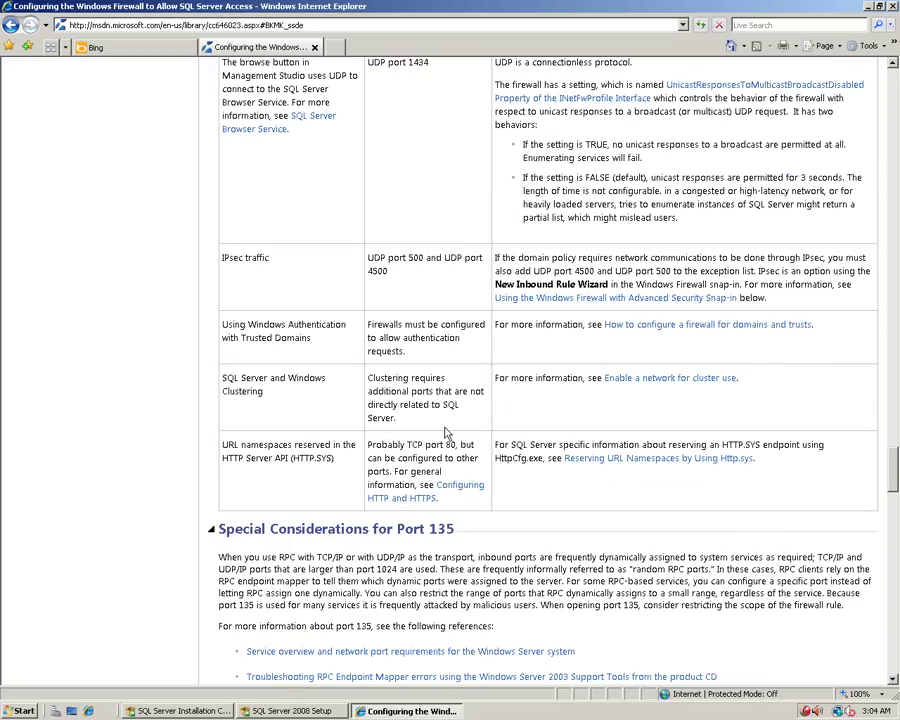
scroll(446, 432, "down", 8)
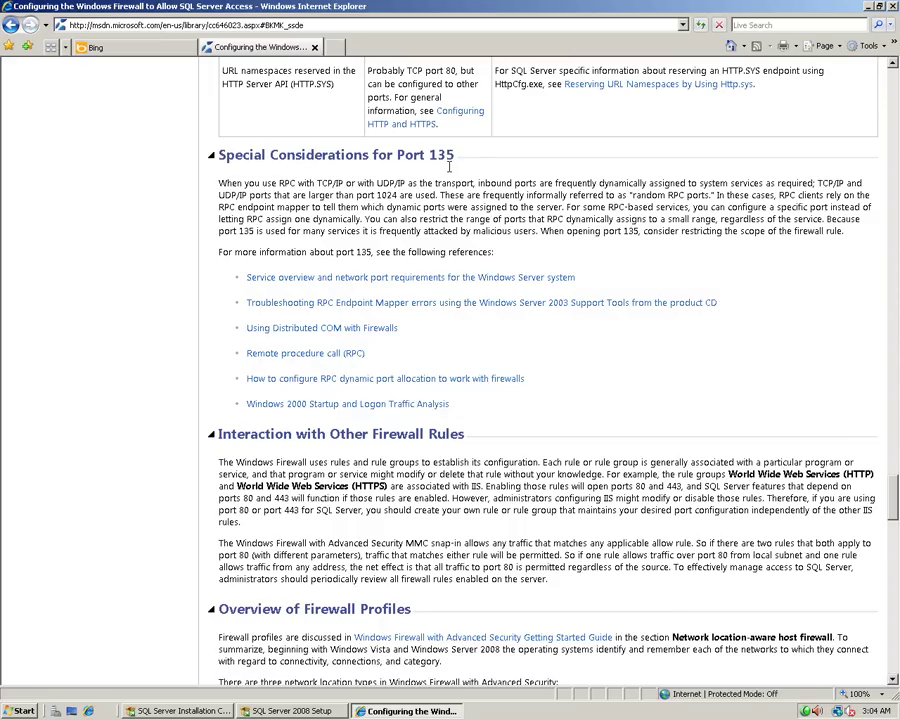
Step: Read the article from Interaction with Other Firewall Rules, highlighting ports 80 and 443, through firewall profiles and advanced security to Troubleshooting Firewall Settings
scroll(397, 316, "down", 6)
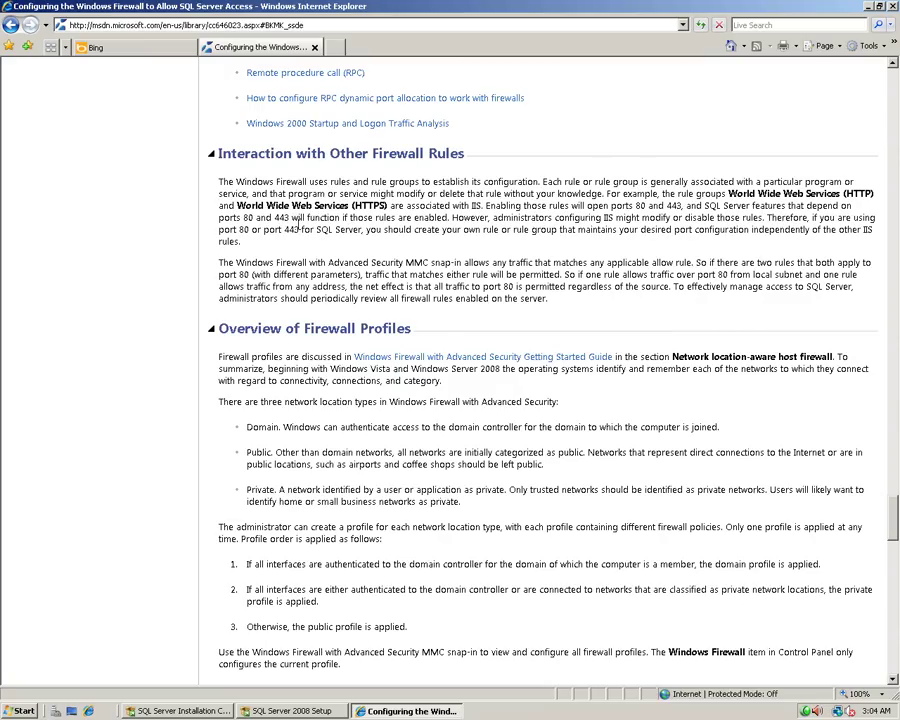
left_click_drag(247, 216, 308, 222)
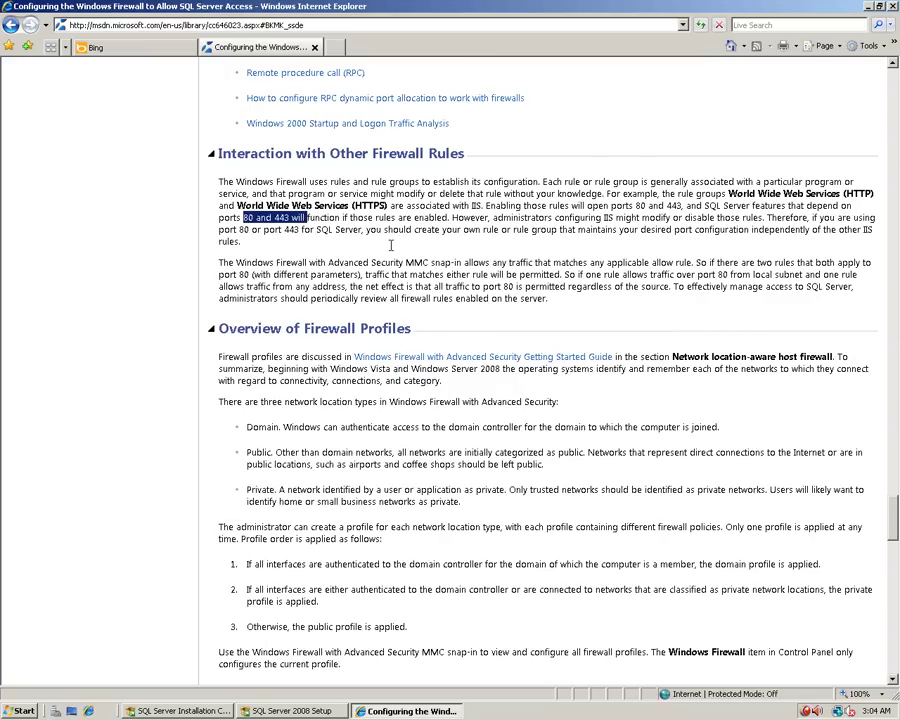
scroll(391, 245, "down", 3)
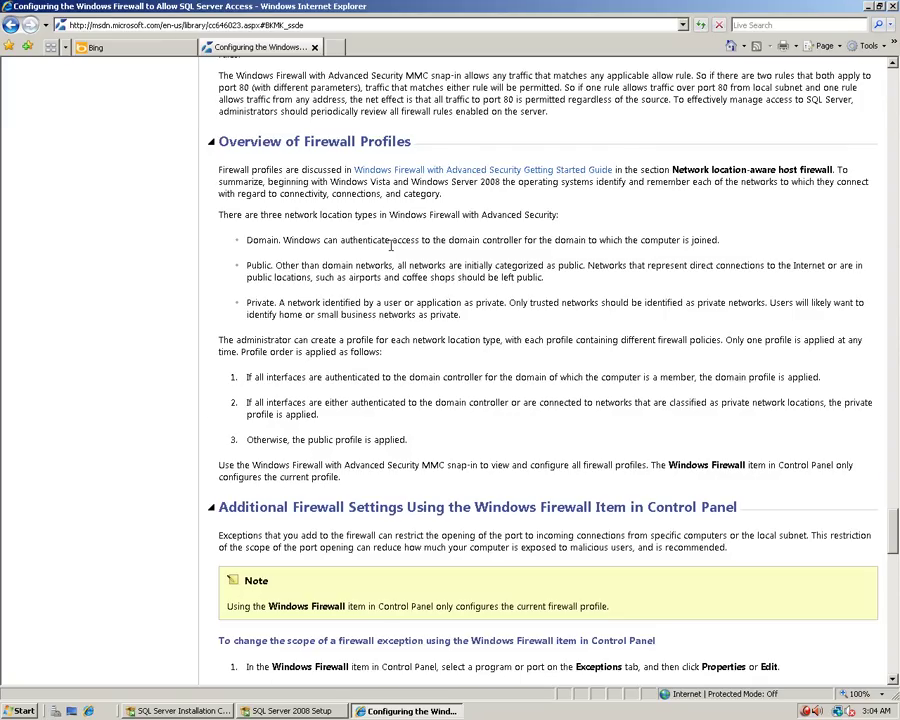
scroll(391, 245, "down", 4)
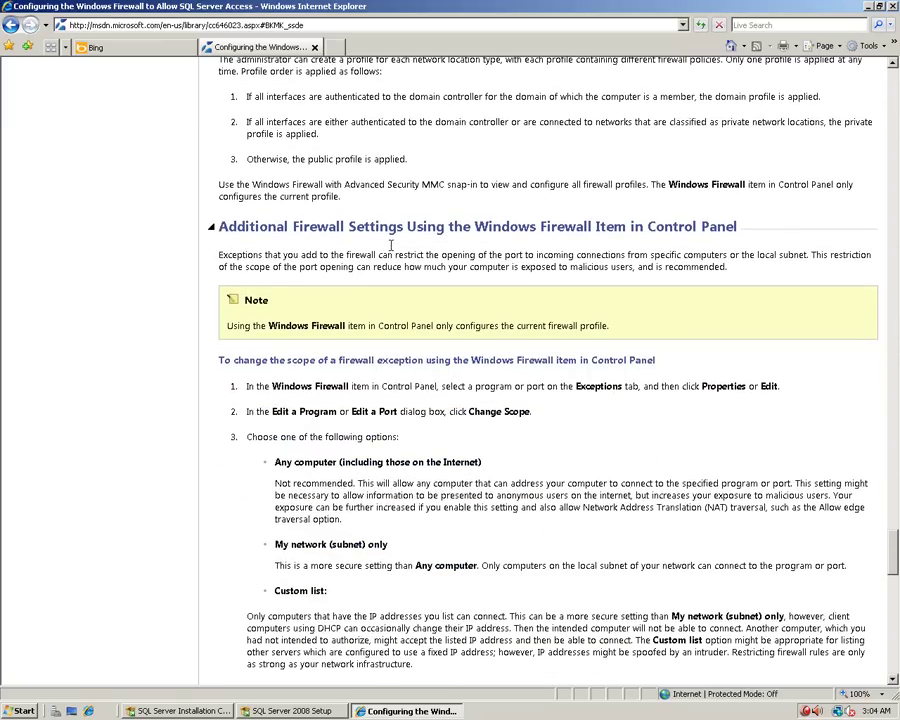
scroll(391, 245, "down", 2)
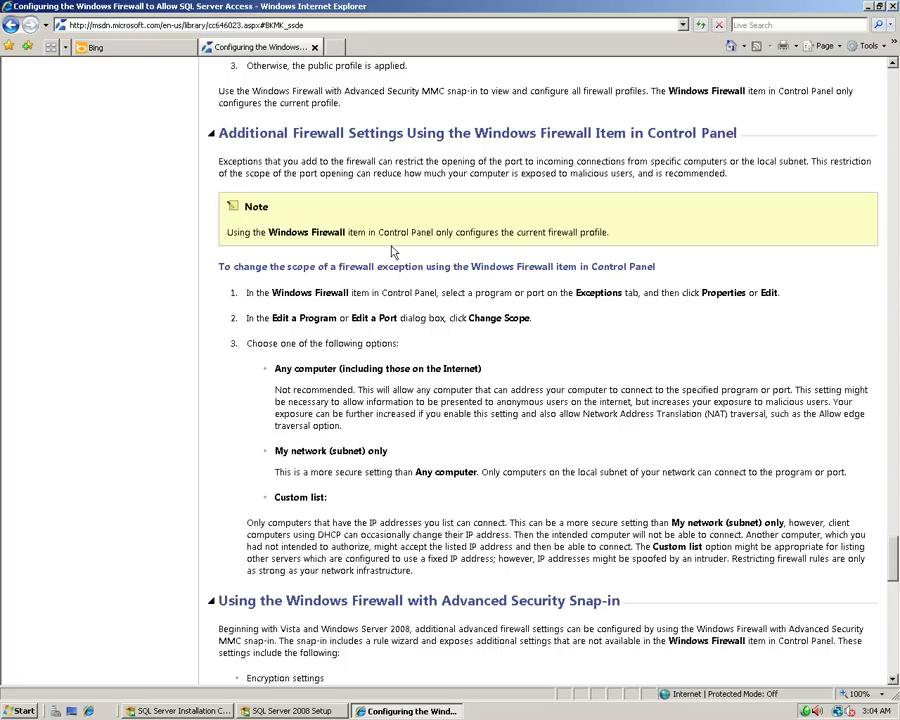
scroll(392, 248, "down", 2)
scroll(391, 245, "down", 3)
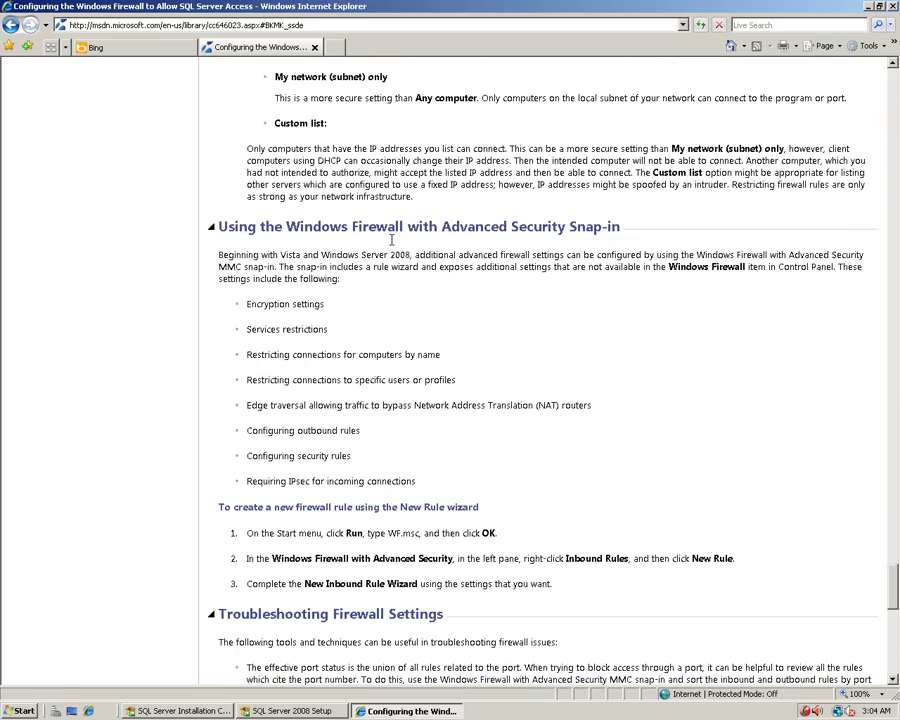
scroll(391, 240, "down", 7)
scroll(396, 239, "down", 1)
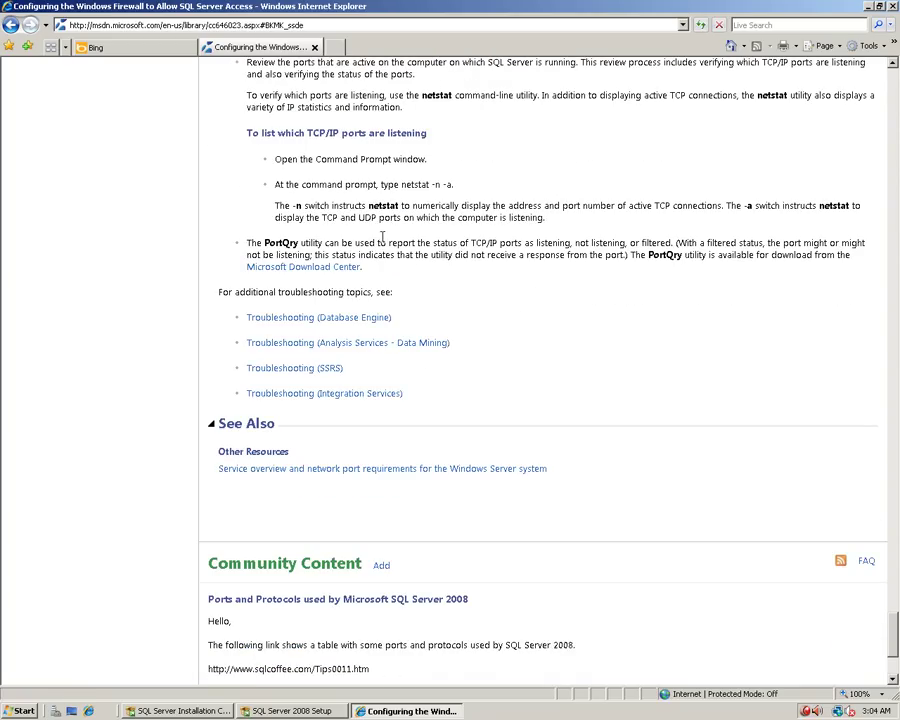
scroll(556, 217, "up", 3)
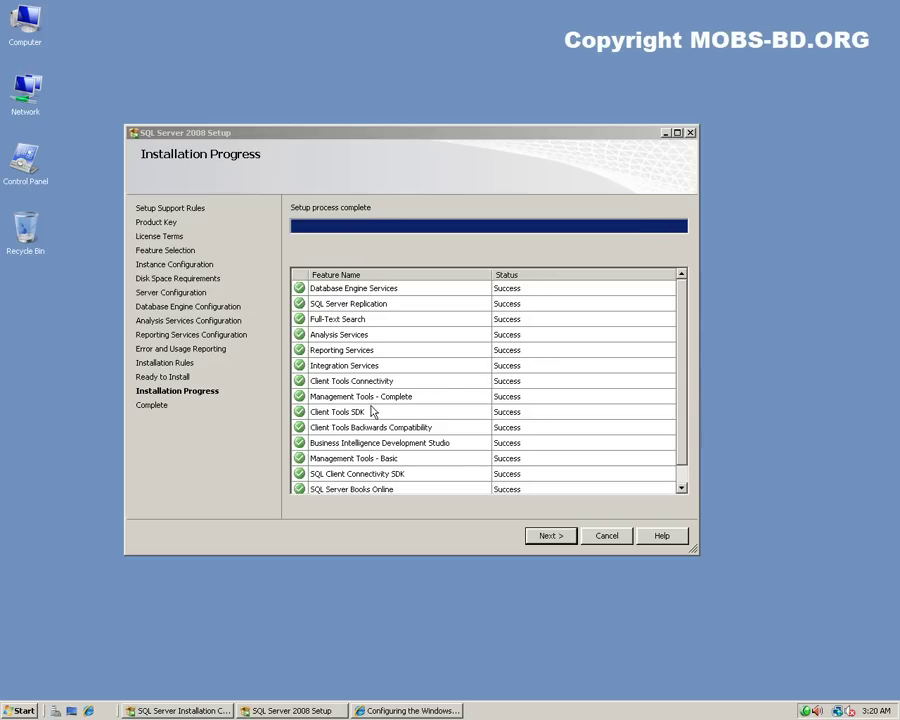
Step: Check the status list of installed features in SQL Server 2008 Setup and proceed to the Complete page
left_click_drag(686, 298, 681, 334)
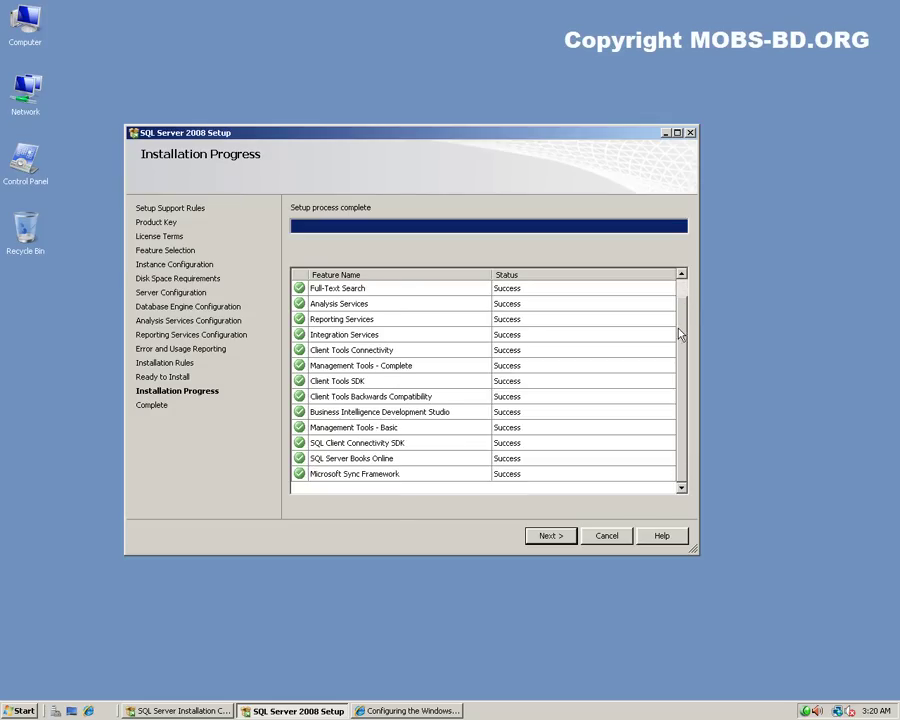
left_click(553, 536)
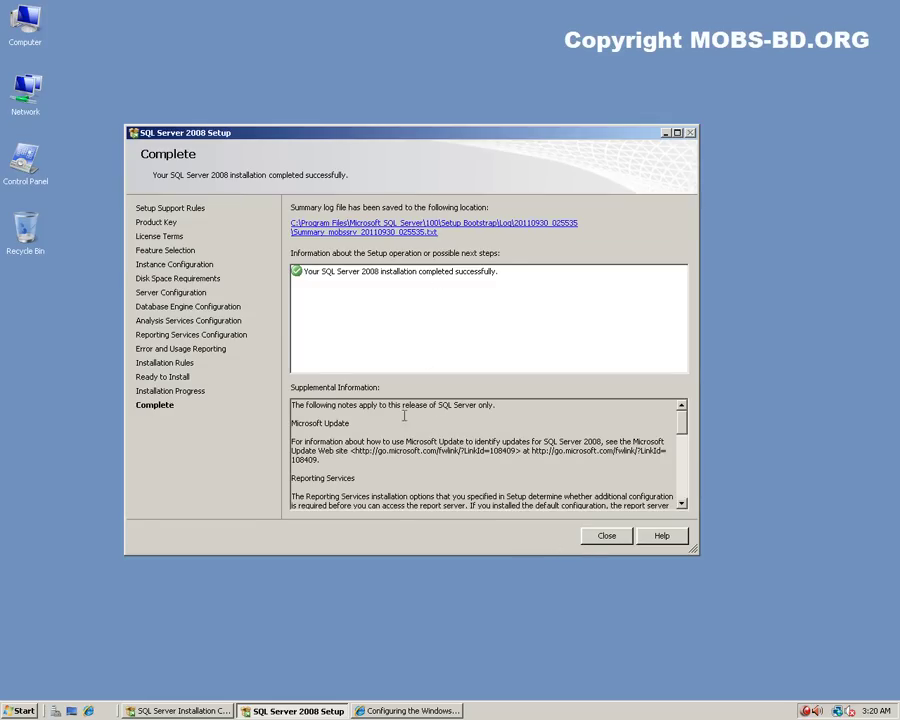
Step: Read the supplemental information on the Complete page from Microsoft Update through Surface Area Configuration, and close SQL Server 2008 Setup
left_click_drag(360, 405, 295, 414)
left_click(503, 418)
scroll(519, 470, "down", 3)
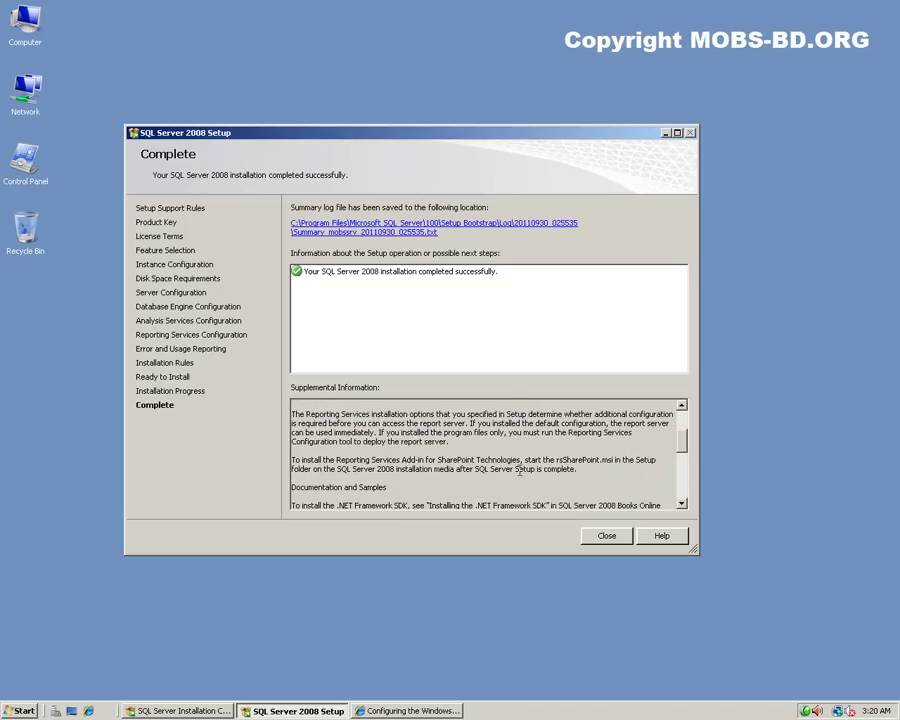
scroll(519, 470, "down", 3)
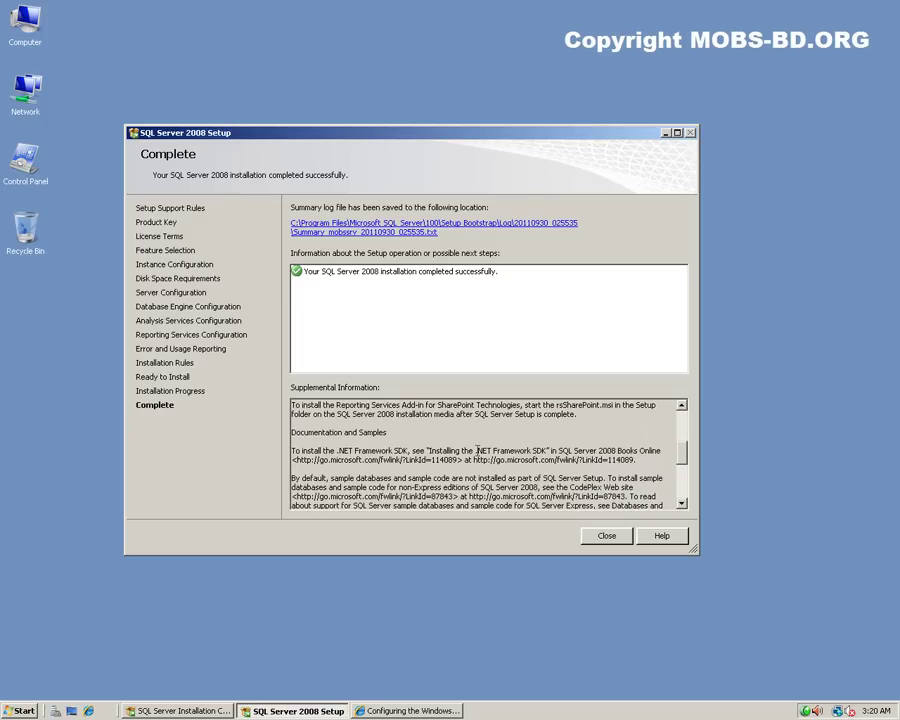
left_click_drag(474, 452, 610, 460)
left_click(670, 487)
left_click(682, 504)
left_click(682, 504)
left_click(682, 504)
left_click(682, 504)
left_click(682, 504)
left_click(682, 504)
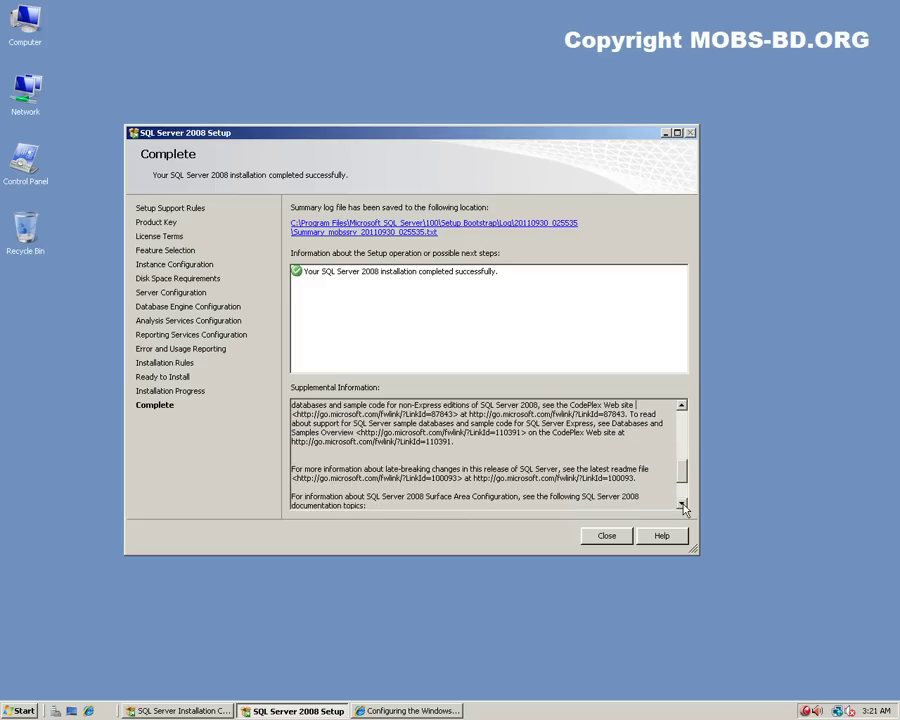
left_click(682, 504)
left_click(682, 504)
left_click(682, 504)
left_click(682, 504)
left_click(682, 504)
left_click(682, 504)
left_click(682, 504)
left_click(682, 504)
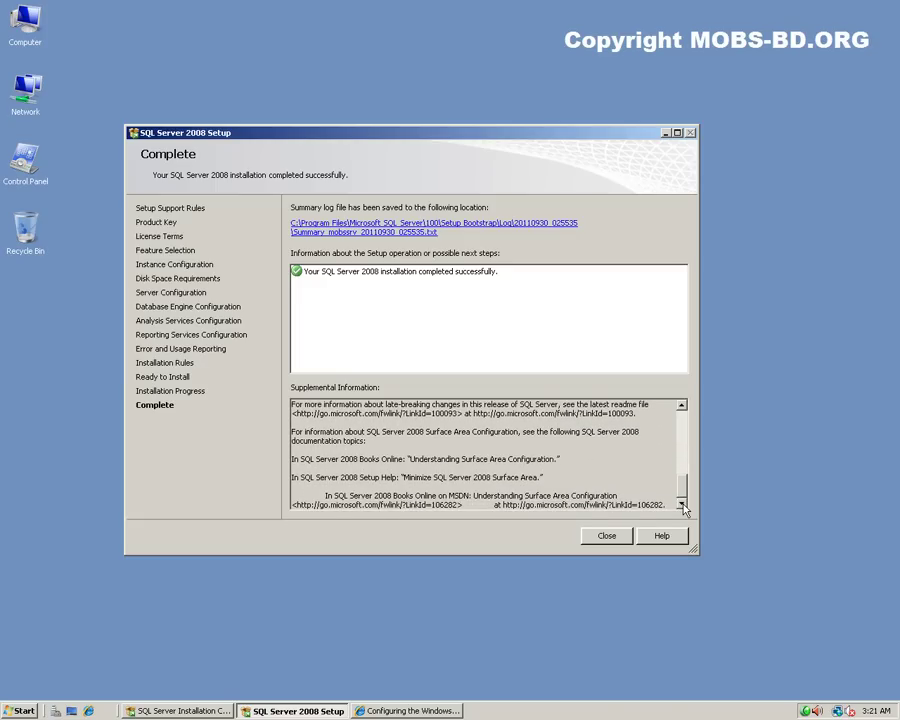
left_click(607, 537)
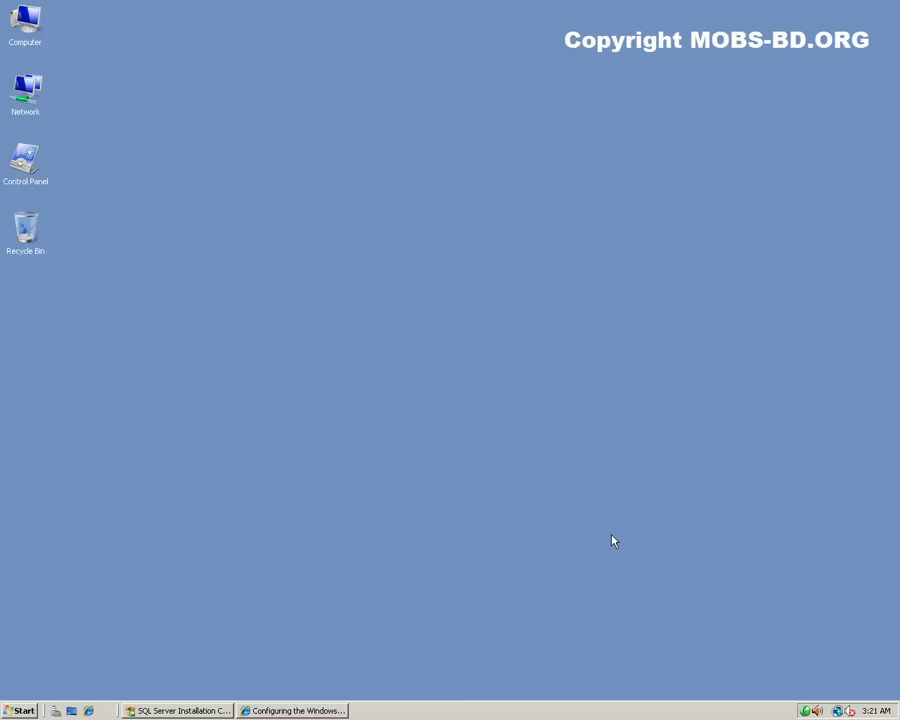
Step: Look through the Options, Advanced and Tools pages of SQL Server Installation Center
left_click(188, 711)
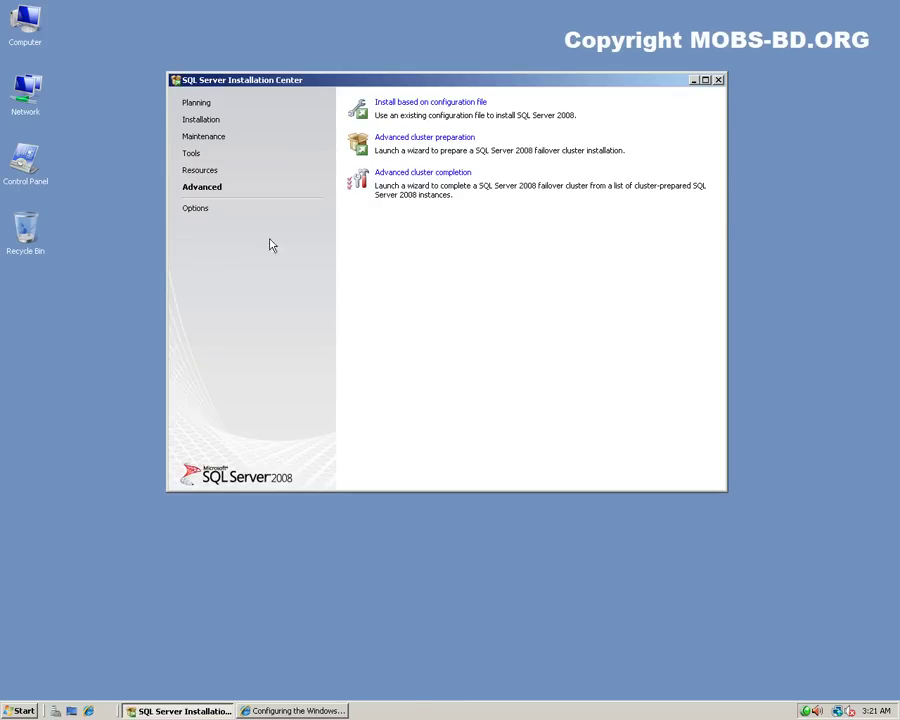
left_click(196, 209)
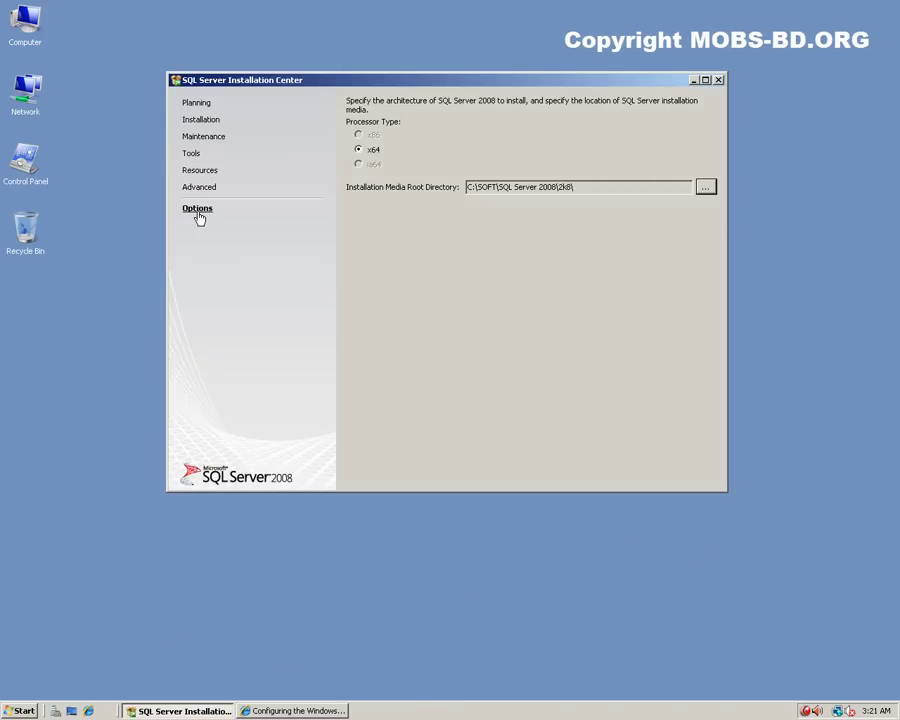
left_click(199, 188)
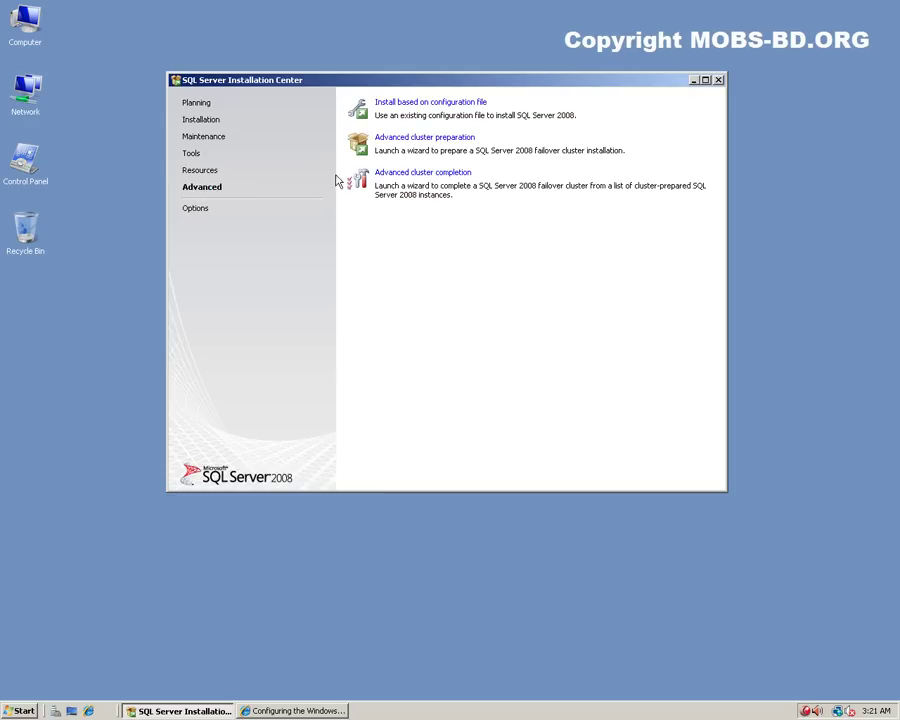
left_click(192, 154)
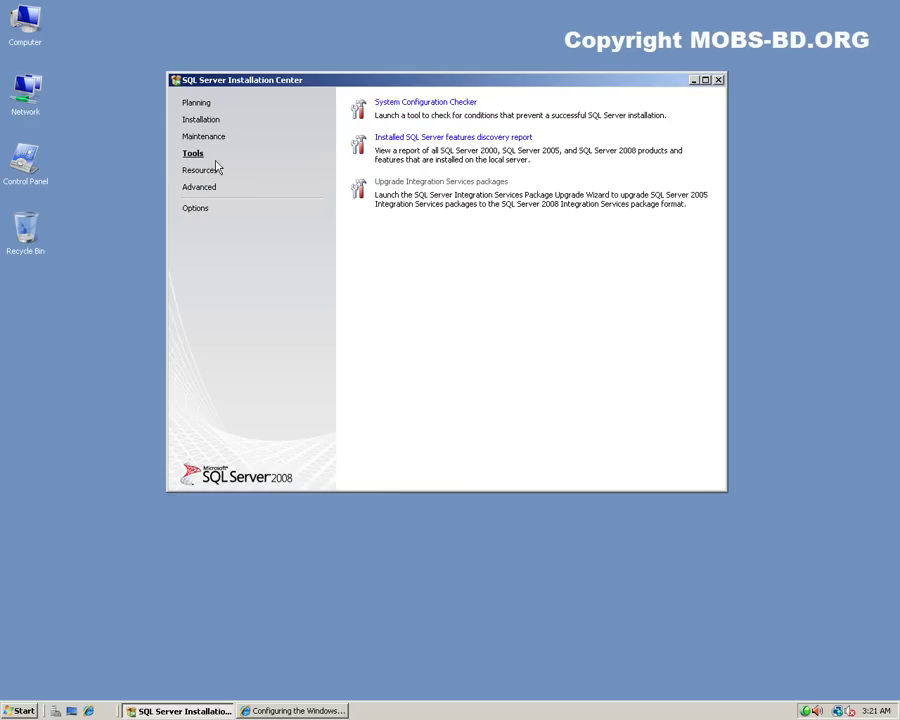
Step: Browse to C:\SOFT\SQL Server 2008 and run the Service Pack 1 installer en_sql_server_2008_sp1_x64.exe
double_click(28, 44)
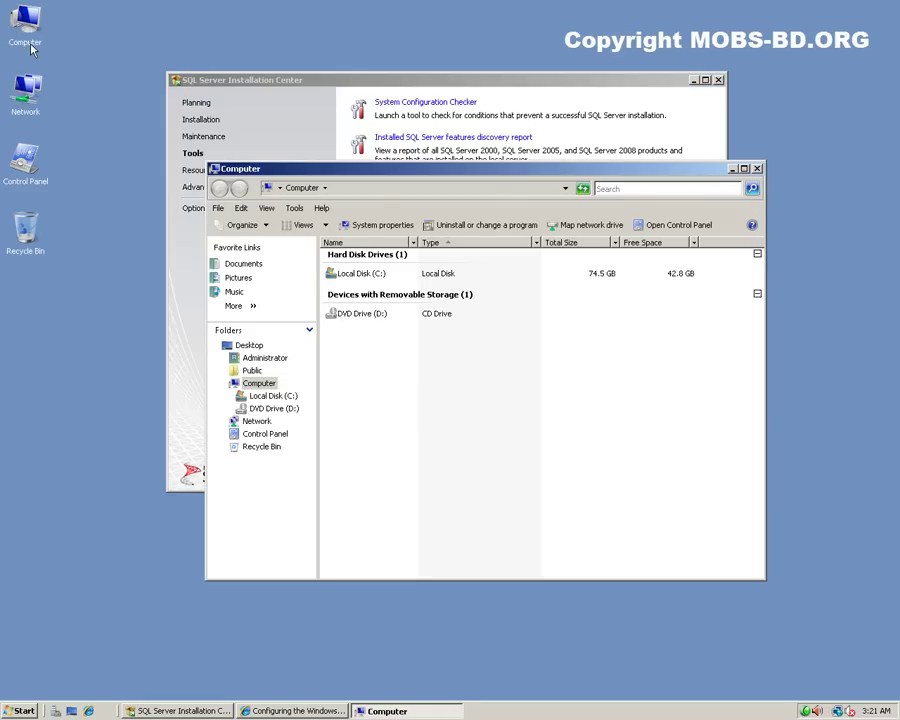
double_click(356, 274)
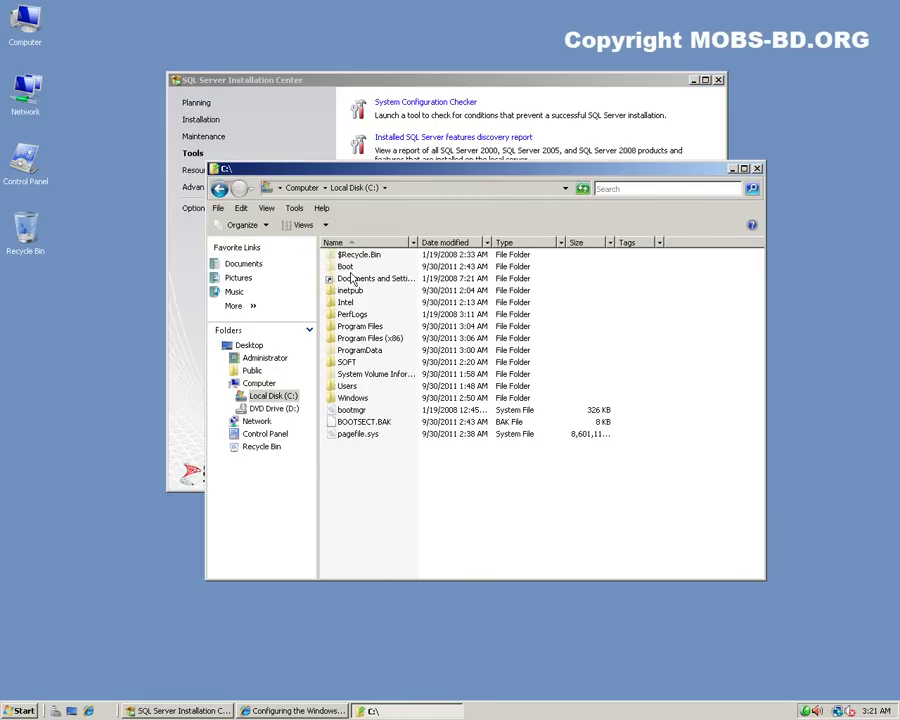
double_click(346, 362)
left_click(370, 280)
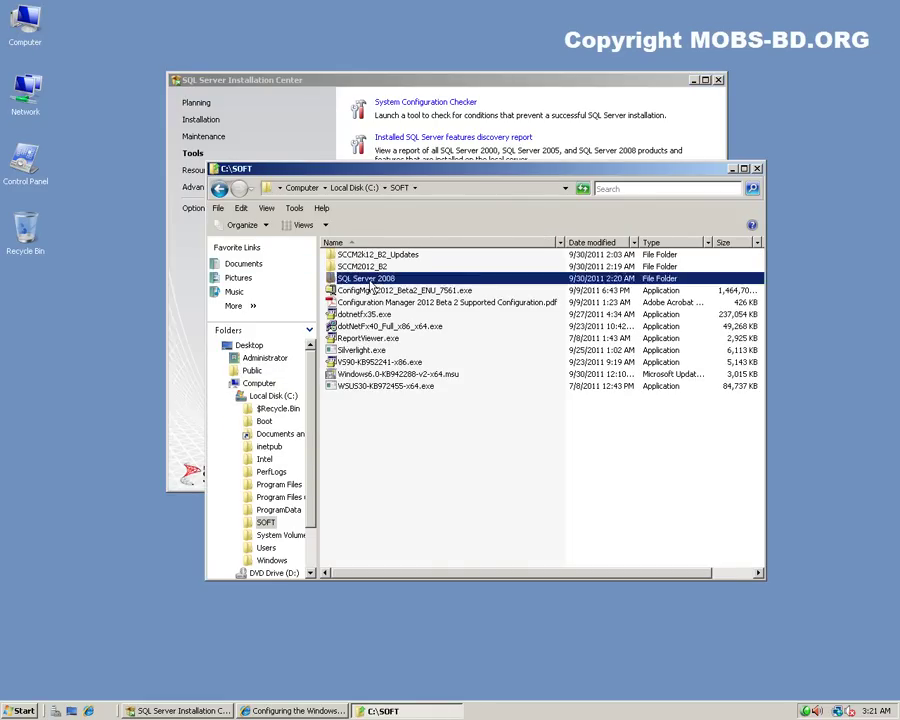
double_click(371, 280)
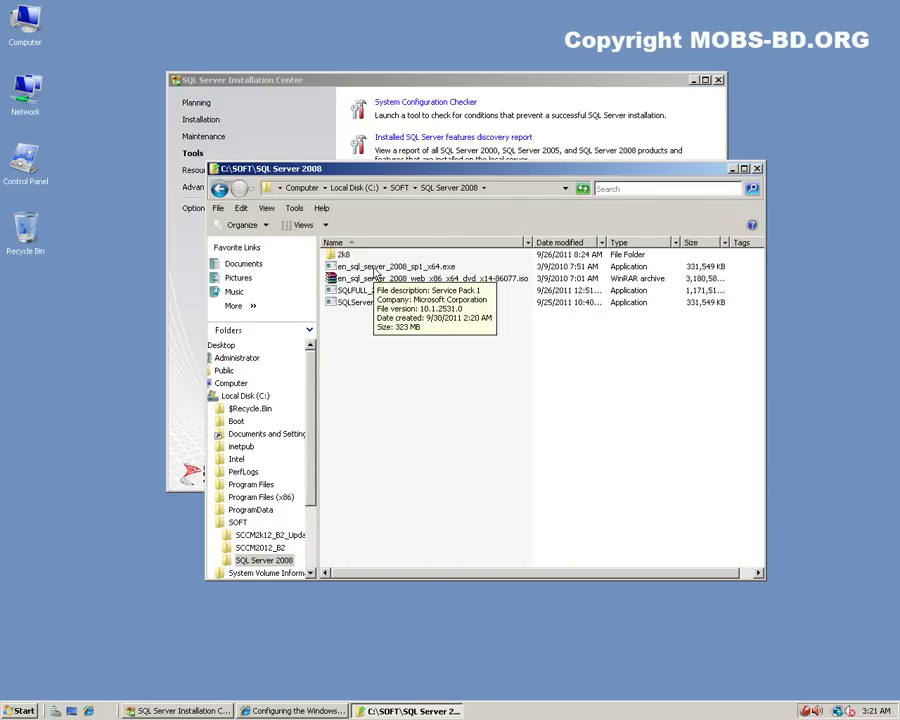
left_click(376, 268)
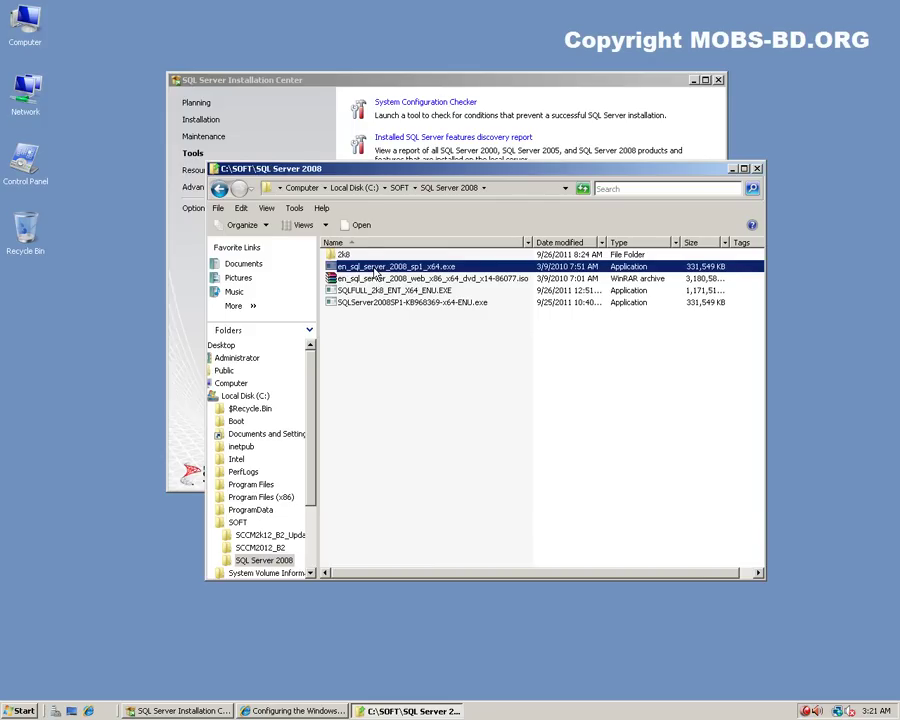
double_click(376, 268)
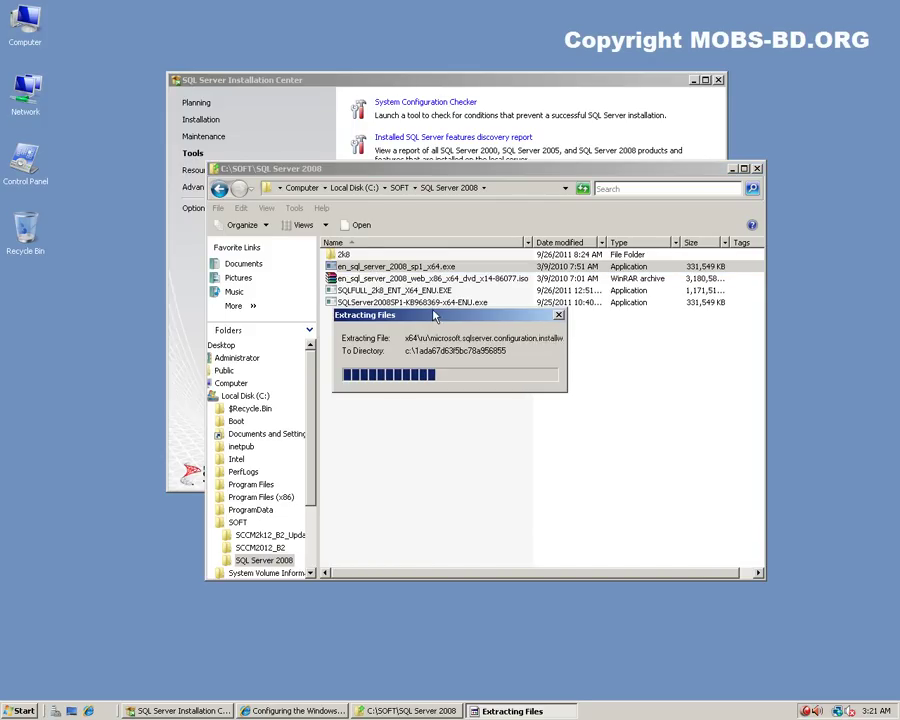
Step: Close SQL Server Installation Center and minimize the SQL Server 2008 folder window while the service pack files extract
left_click(719, 81)
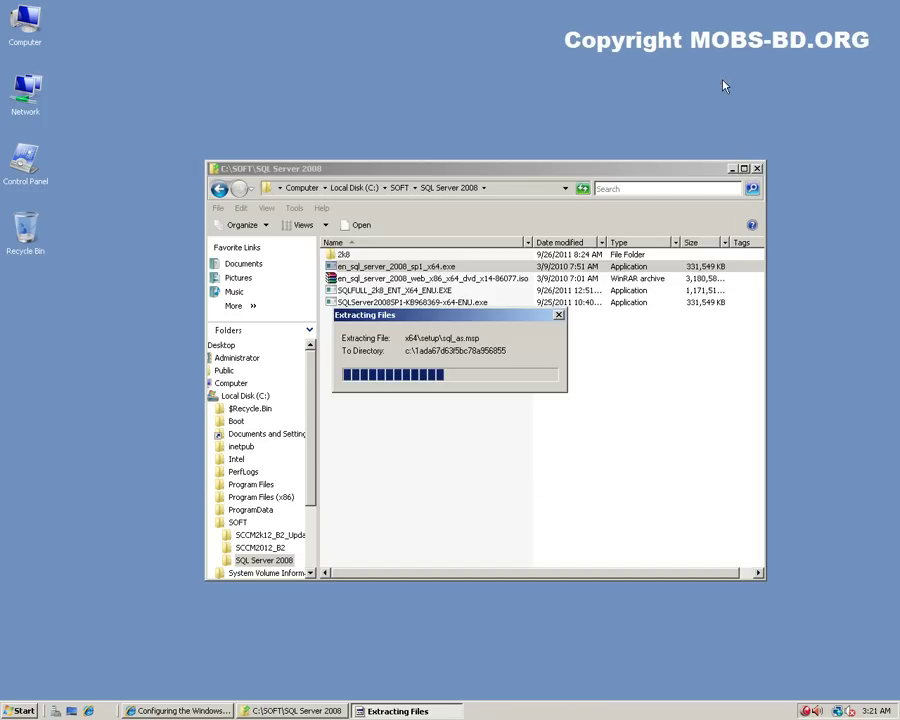
left_click(731, 169)
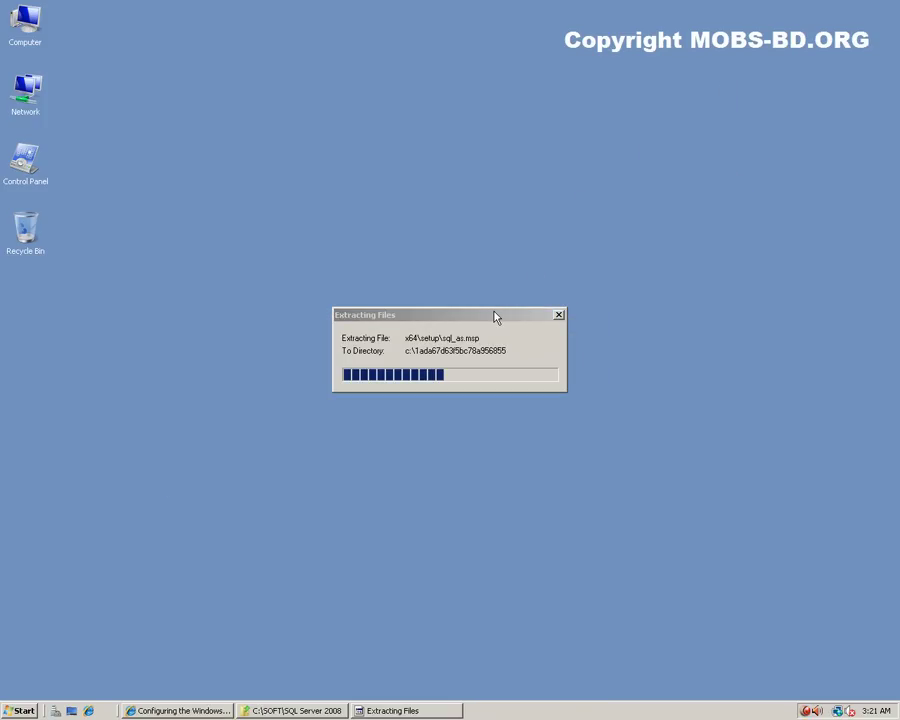
left_click_drag(483, 149, 483, 149)
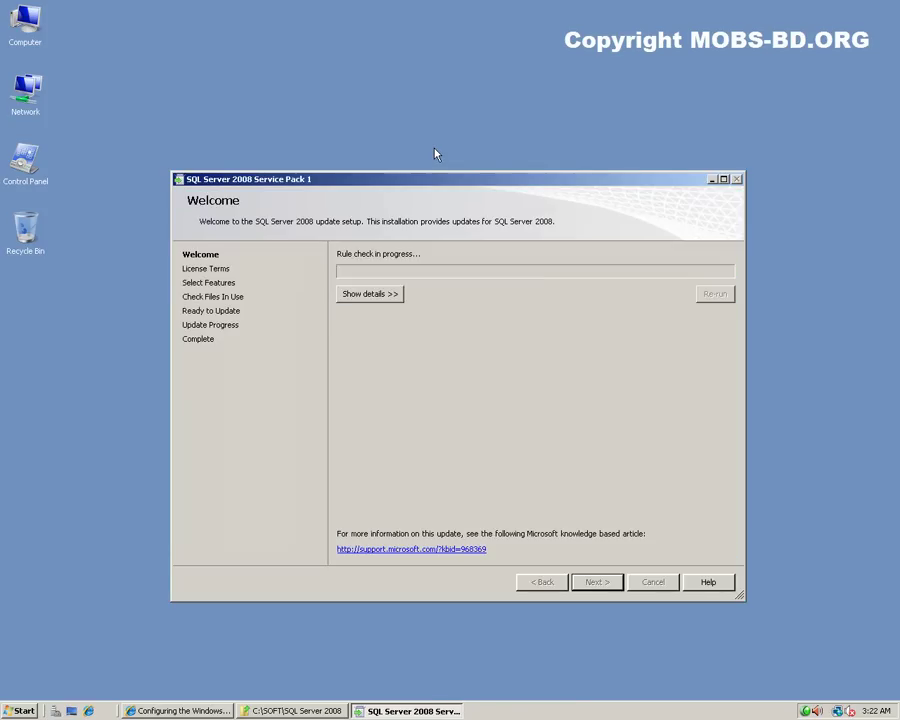
Step: Show the rule check details in Service Pack 1 setup, accept the license terms and proceed to Select Features
left_click(375, 296)
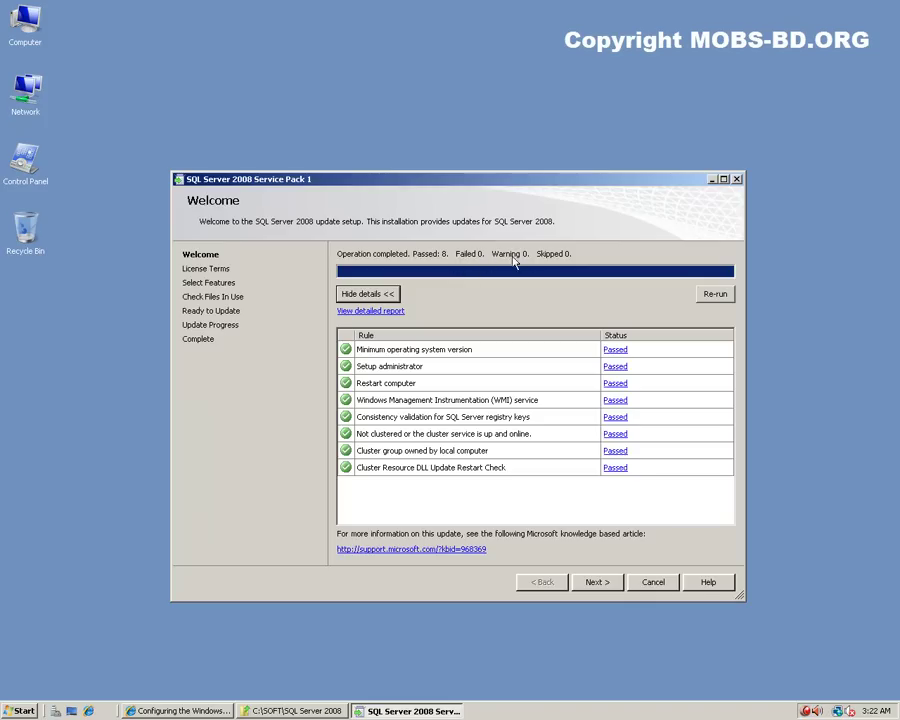
left_click(600, 585)
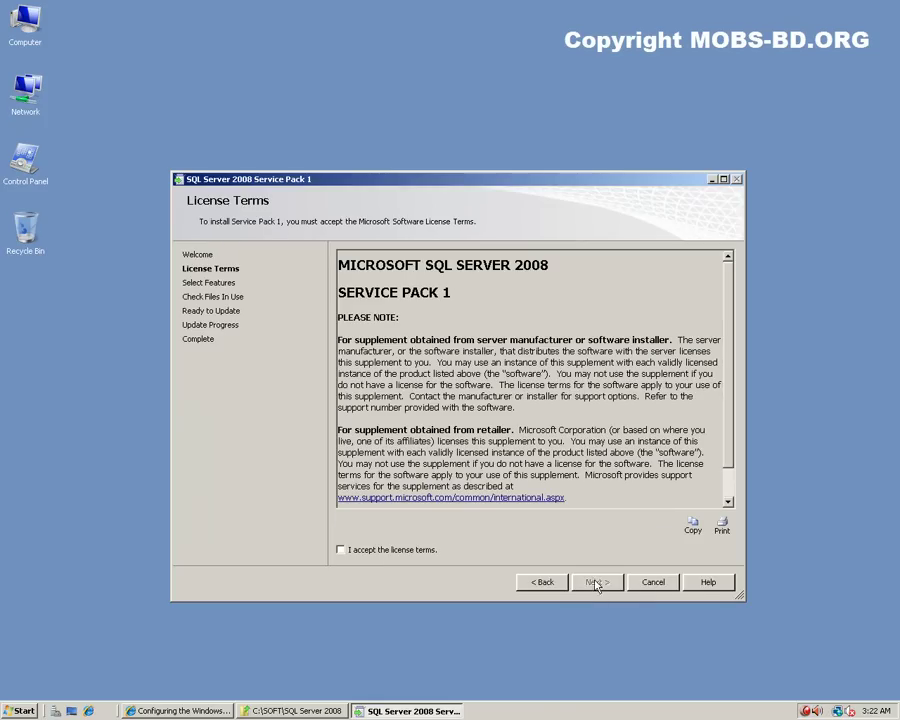
left_click(390, 551)
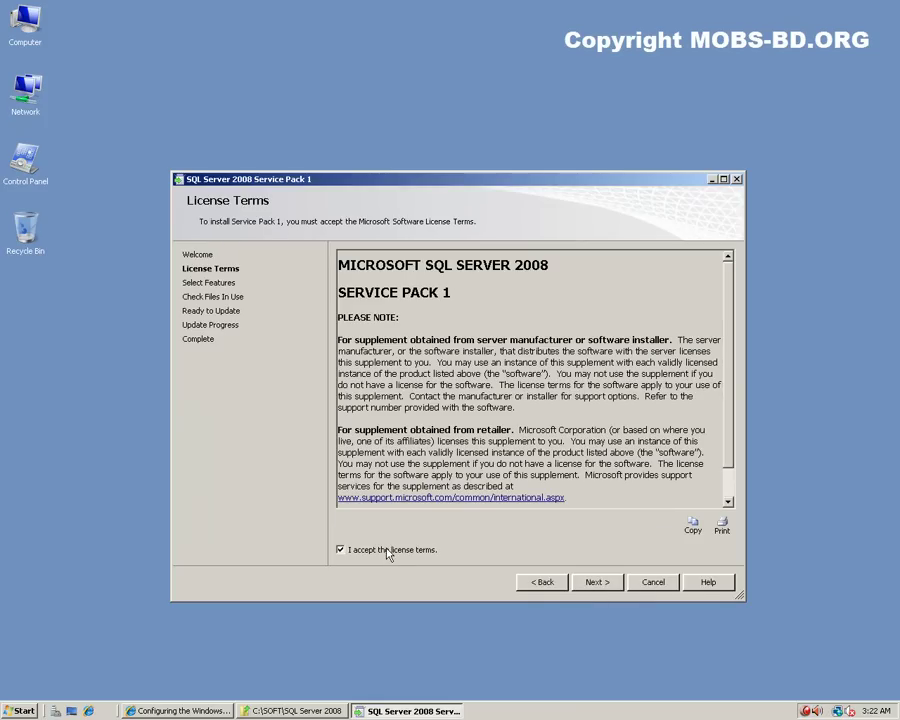
left_click(598, 583)
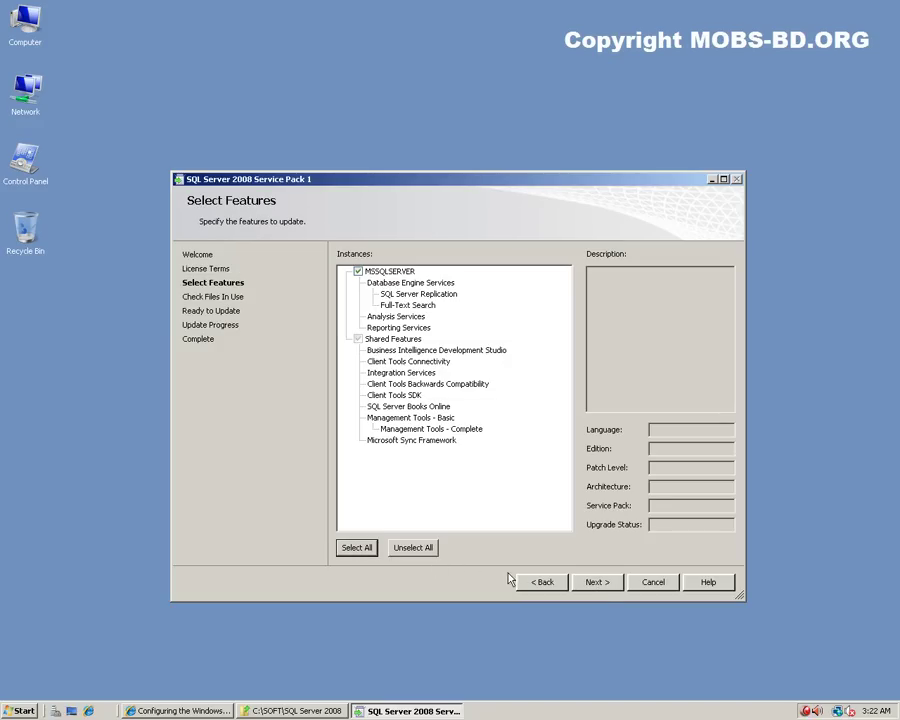
Step: Keep MSSQLSERVER and the shared features selected, continue past the files-in-use check, review the update summary and start the update
left_click(597, 586)
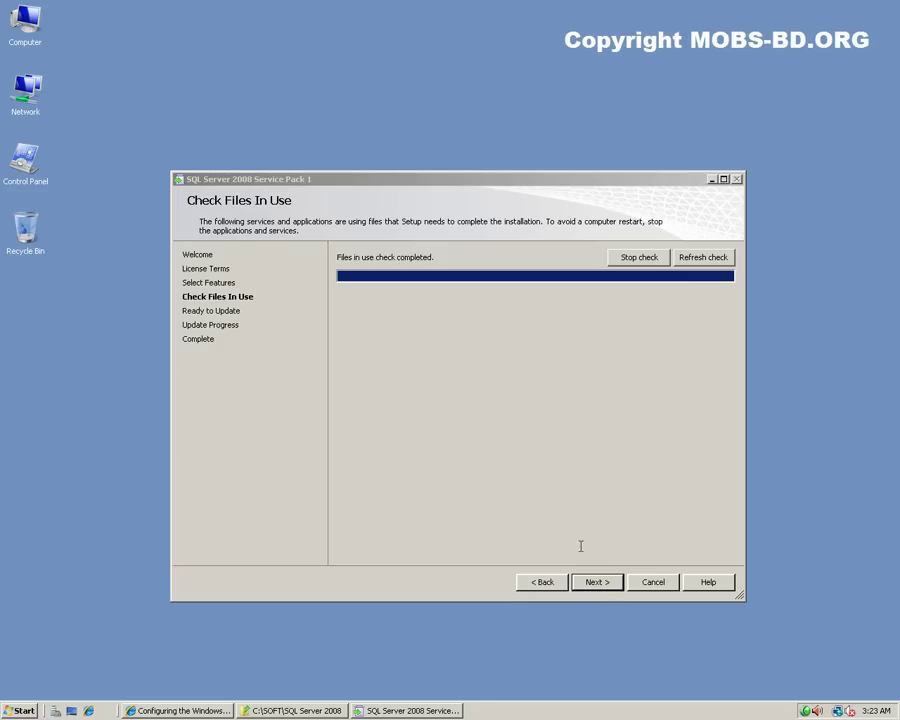
left_click(599, 585)
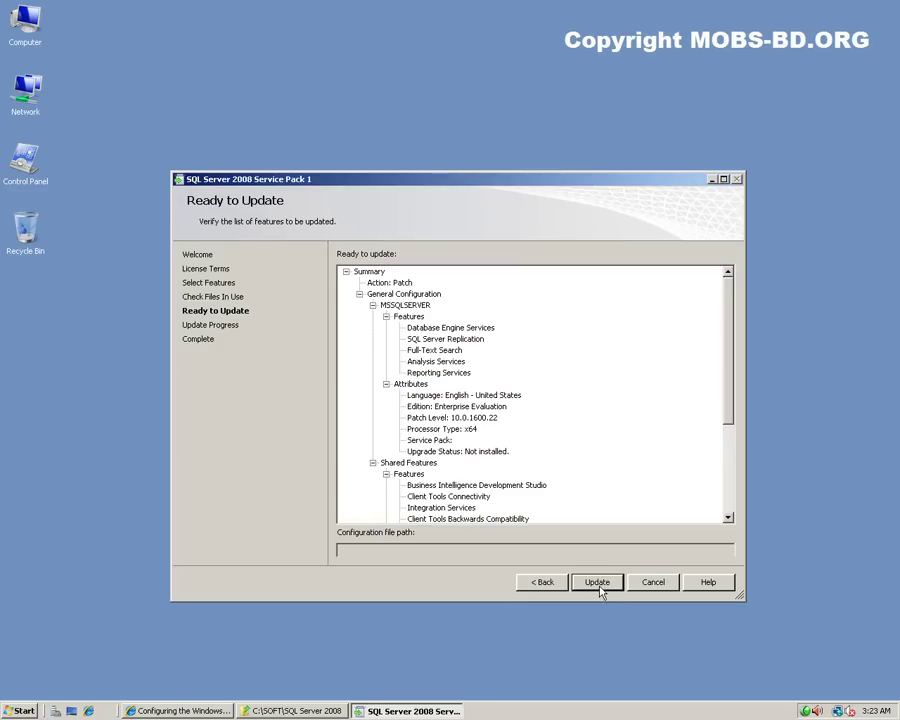
left_click_drag(730, 314, 650, 440)
left_click(598, 583)
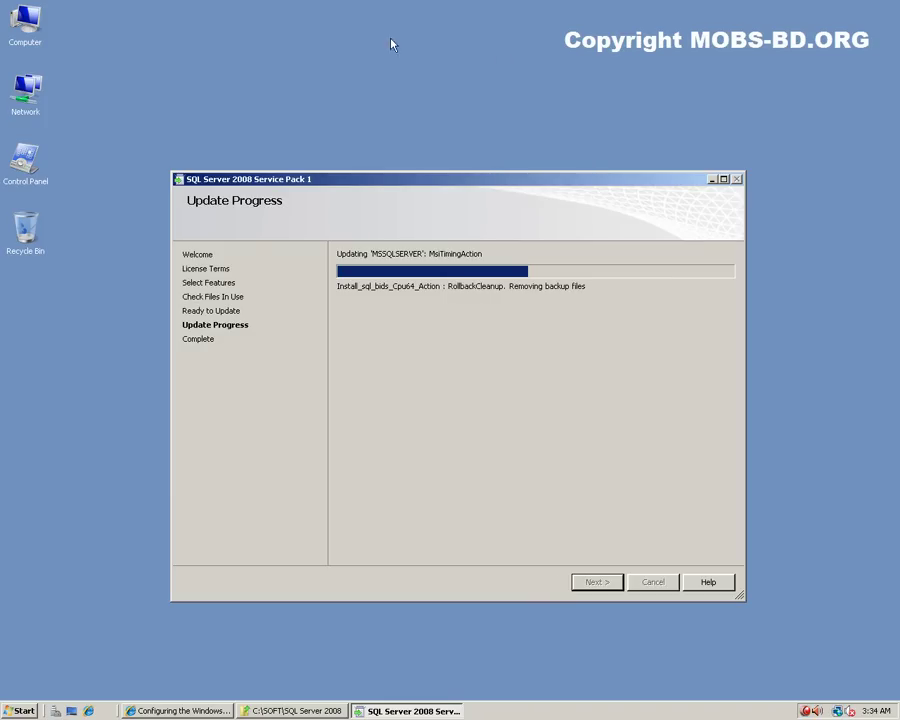
Step: Disable the logon screen on resume and set the desktop's screen saver to None, applying the change
right_click(219, 29)
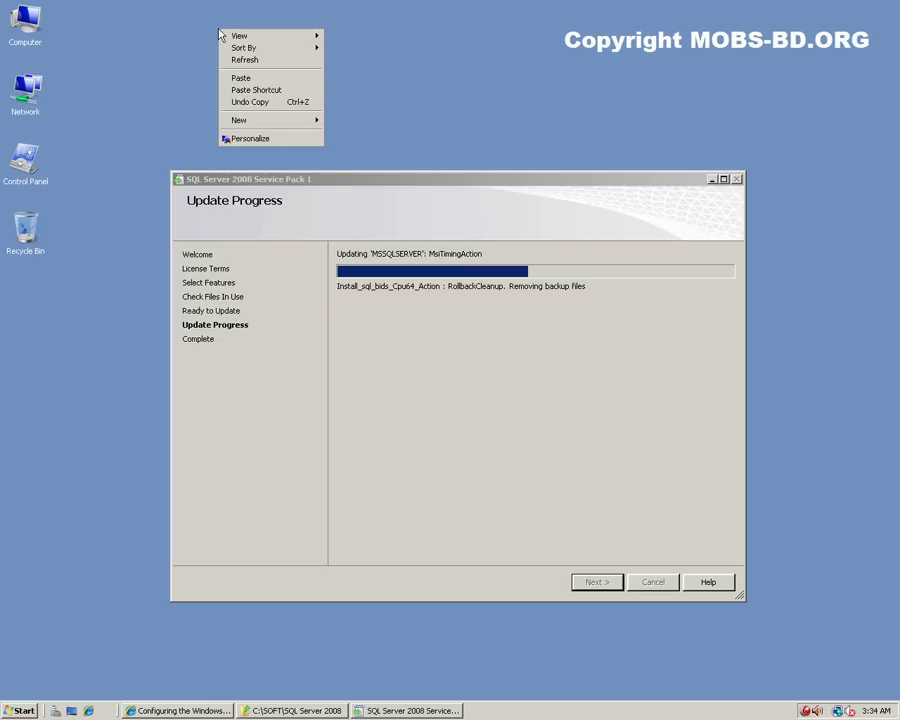
left_click(265, 139)
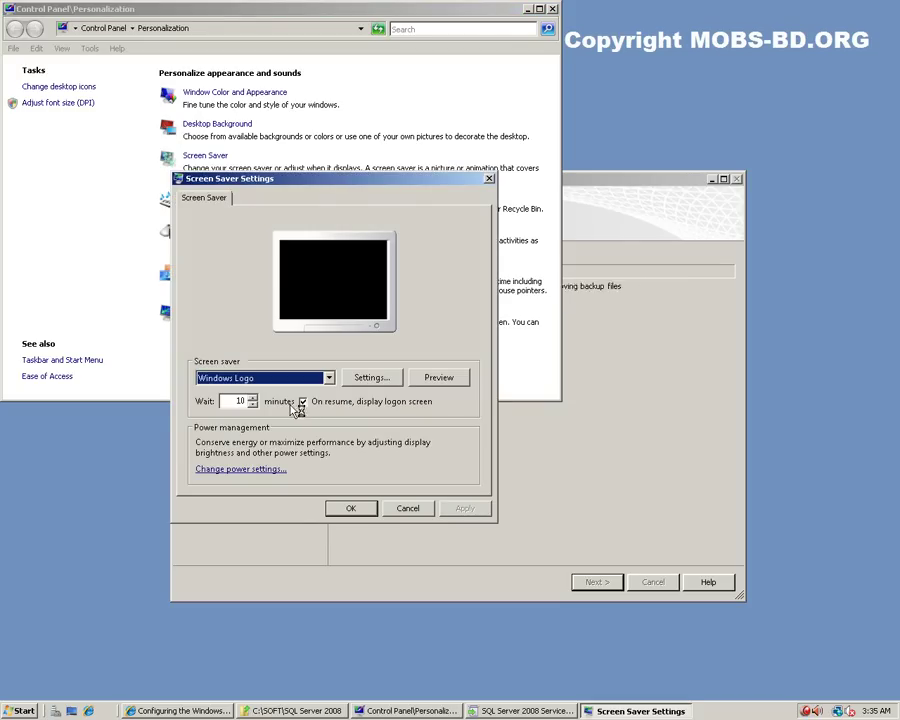
left_click(302, 402)
left_click(288, 382)
left_click(280, 391)
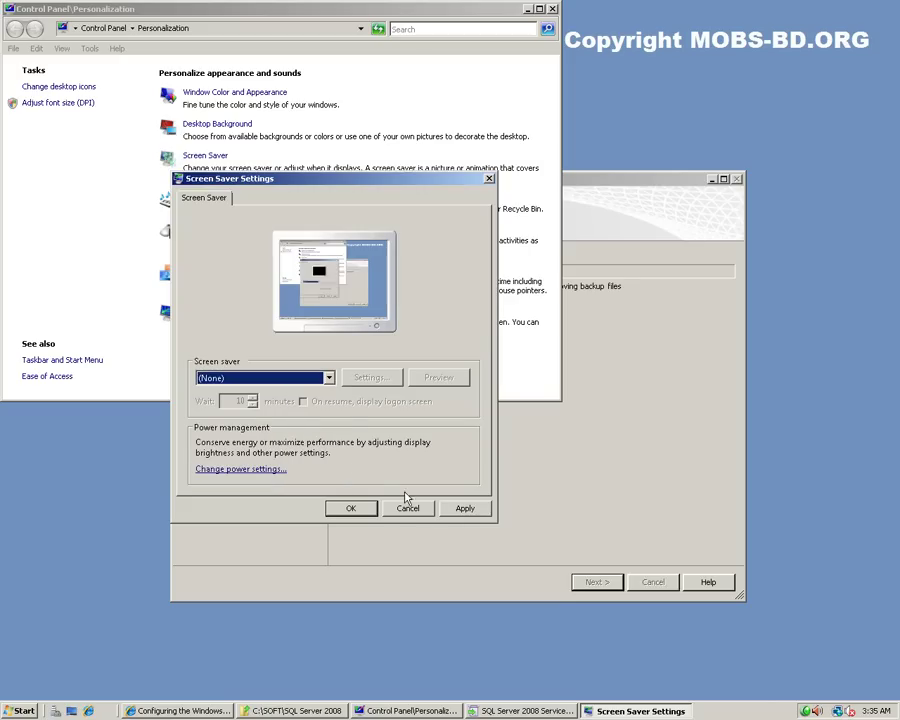
left_click(465, 508)
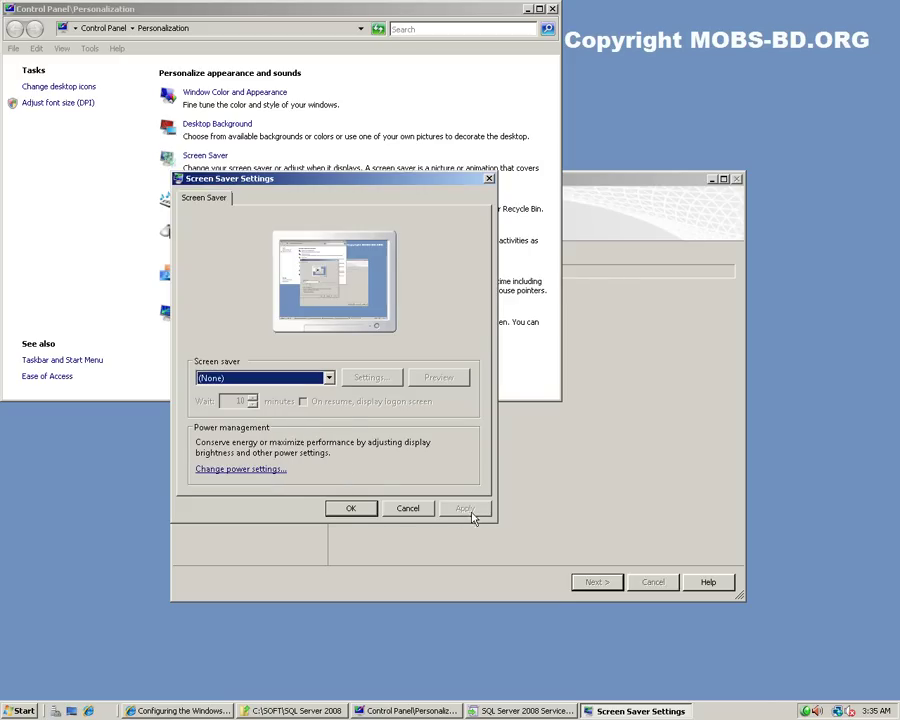
Step: Activate the High performance power plan and save its display turn-off setting as Never
left_click(254, 470)
left_click(349, 508)
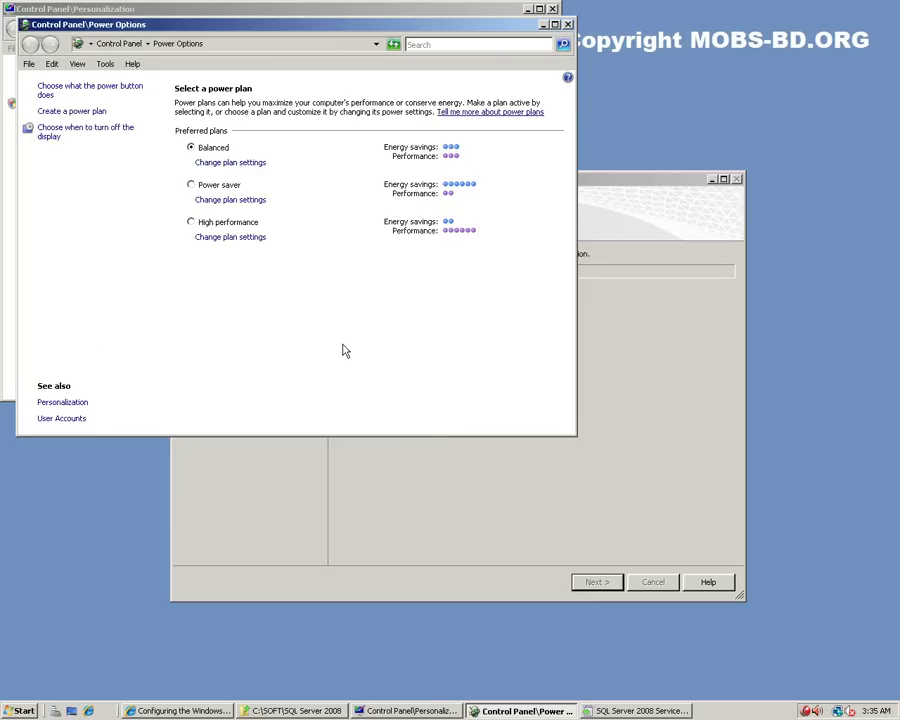
left_click(192, 223)
left_click(235, 238)
left_click(287, 136)
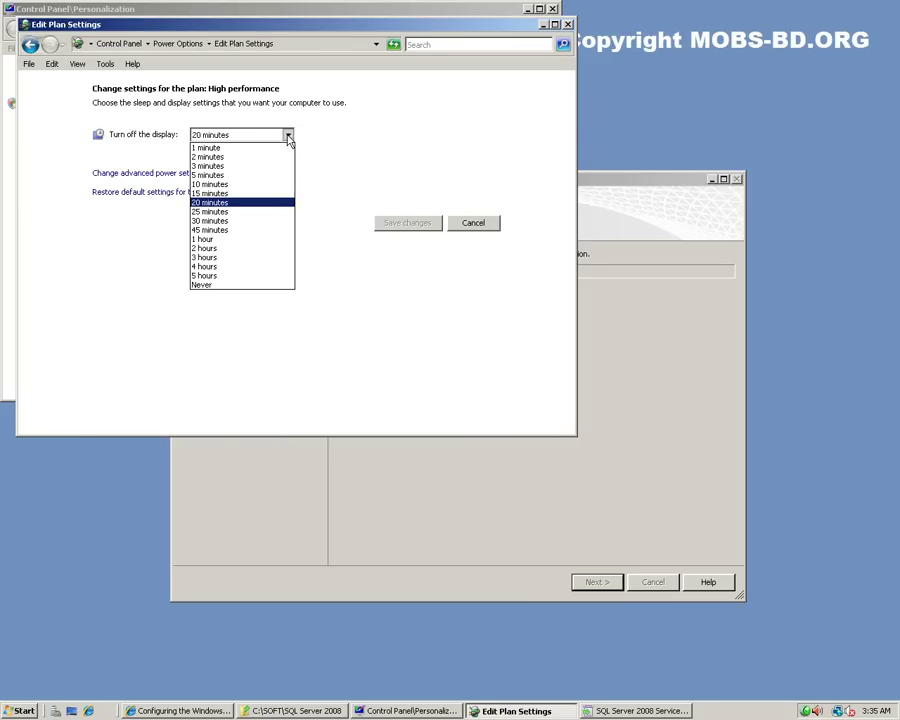
left_click(261, 285)
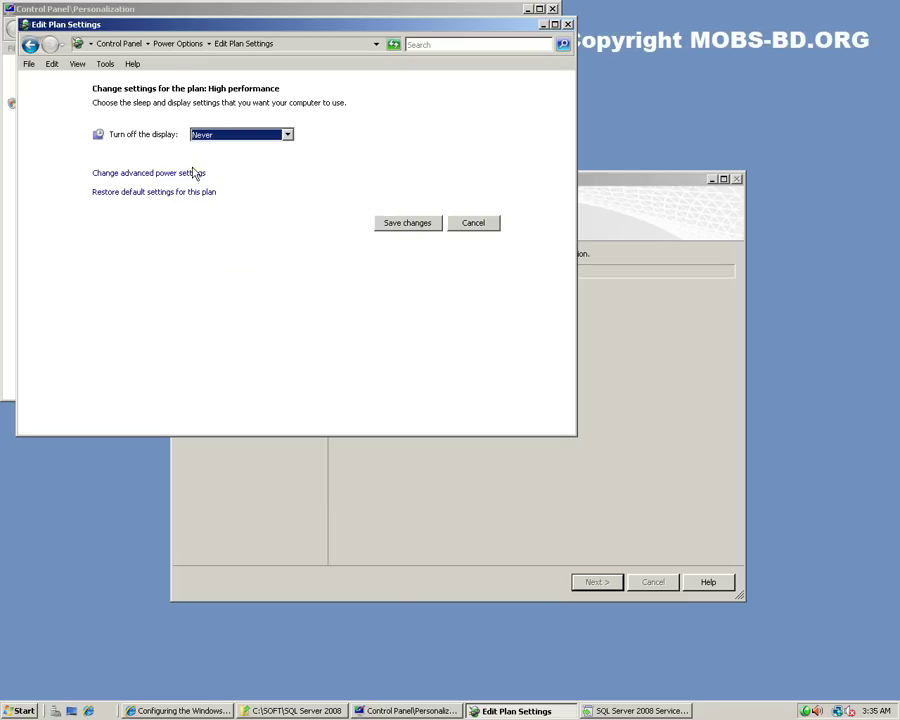
left_click(394, 225)
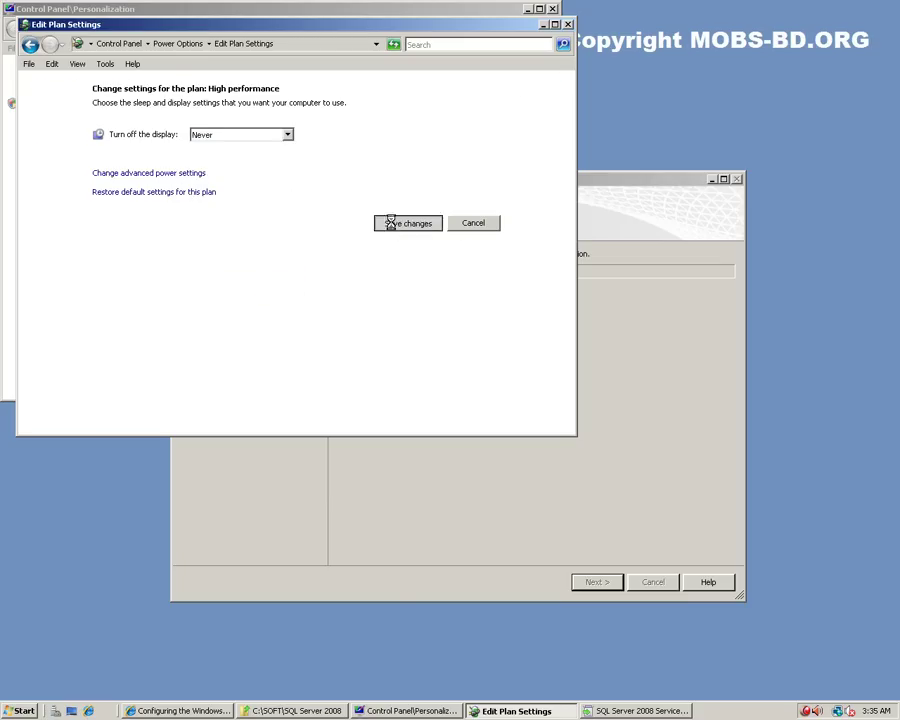
Step: Open the High performance plan's advanced power settings and examine the USB selective suspend, power buttons and PCI Express Link State Power Management settings
left_click(232, 238)
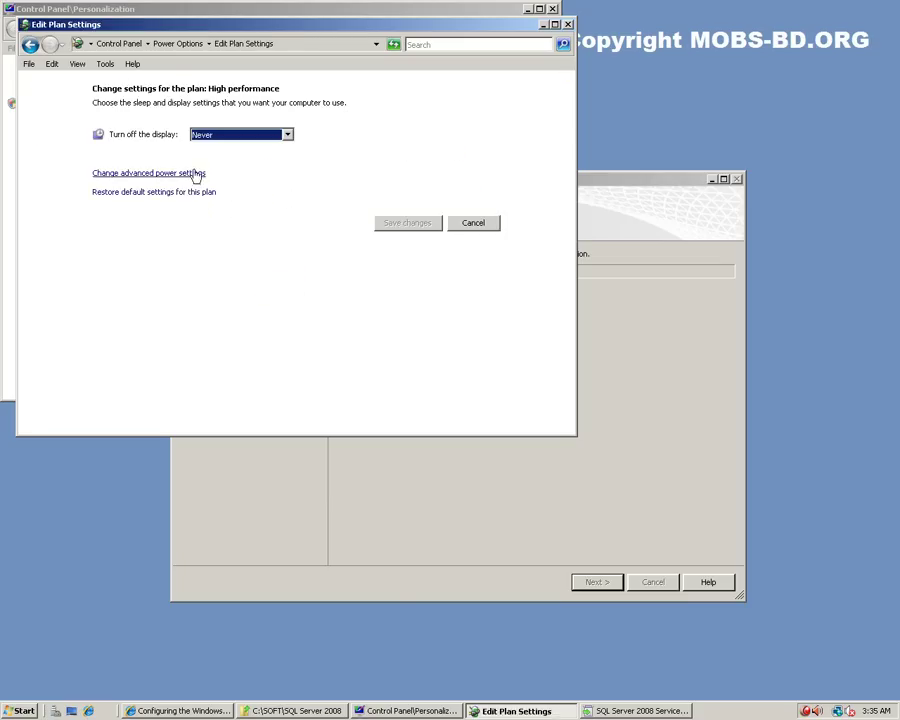
left_click(203, 175)
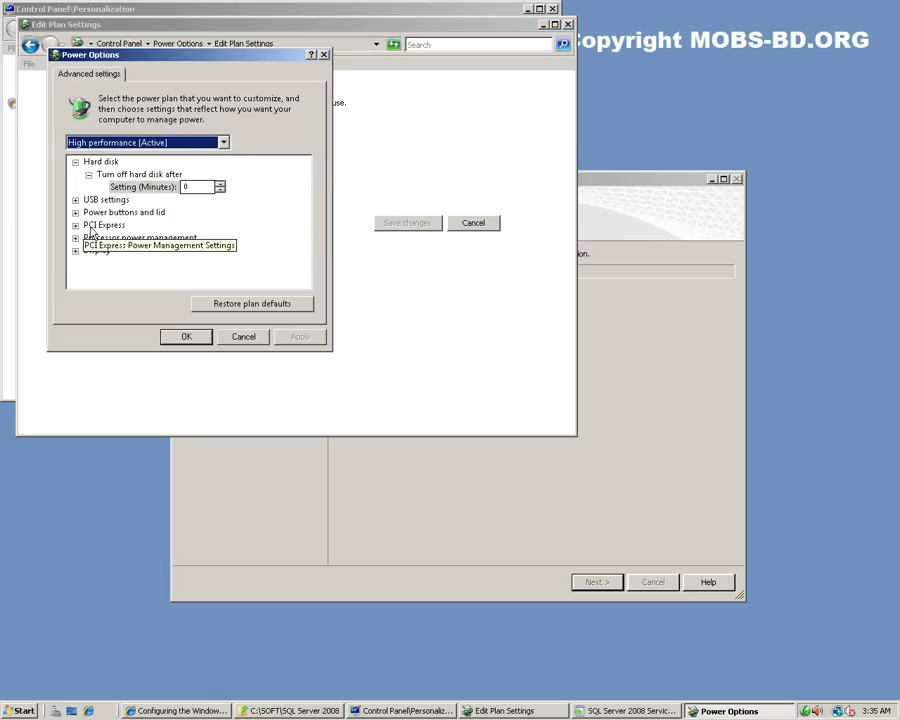
left_click(188, 339)
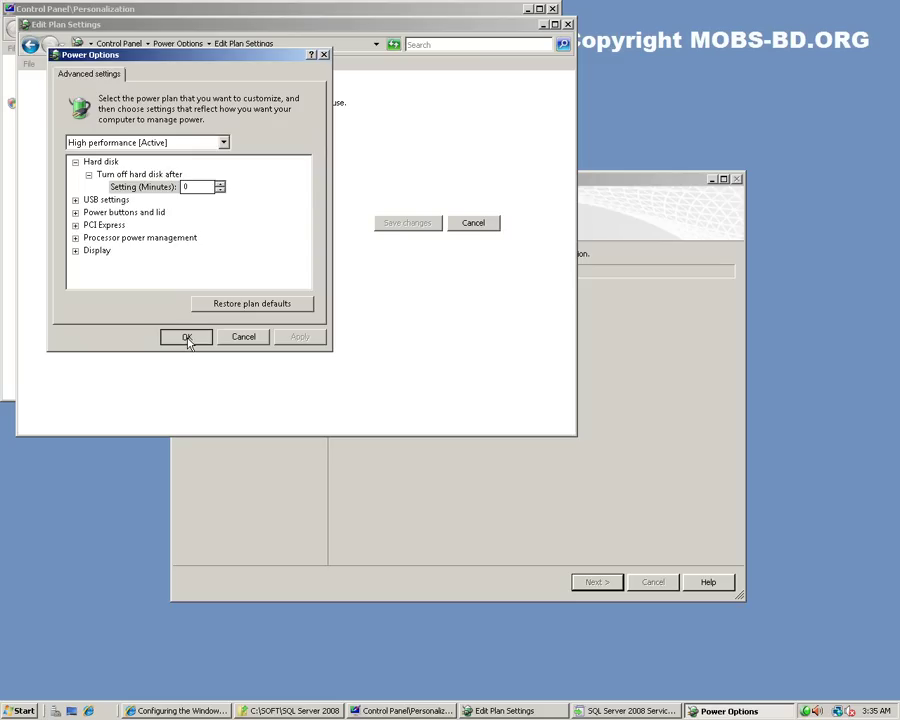
left_click(75, 201)
double_click(130, 214)
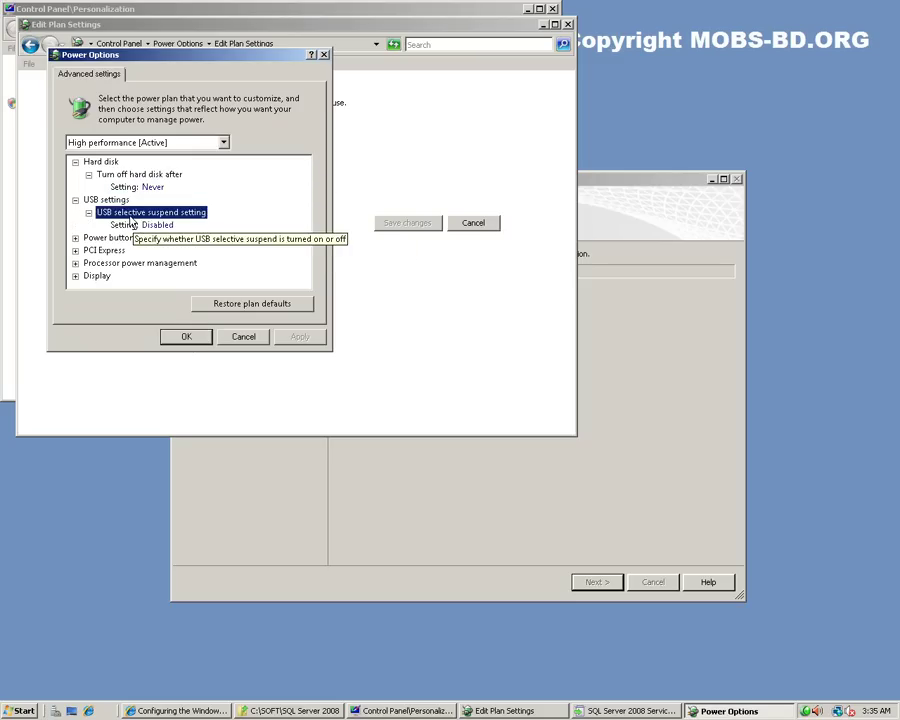
left_click(132, 224)
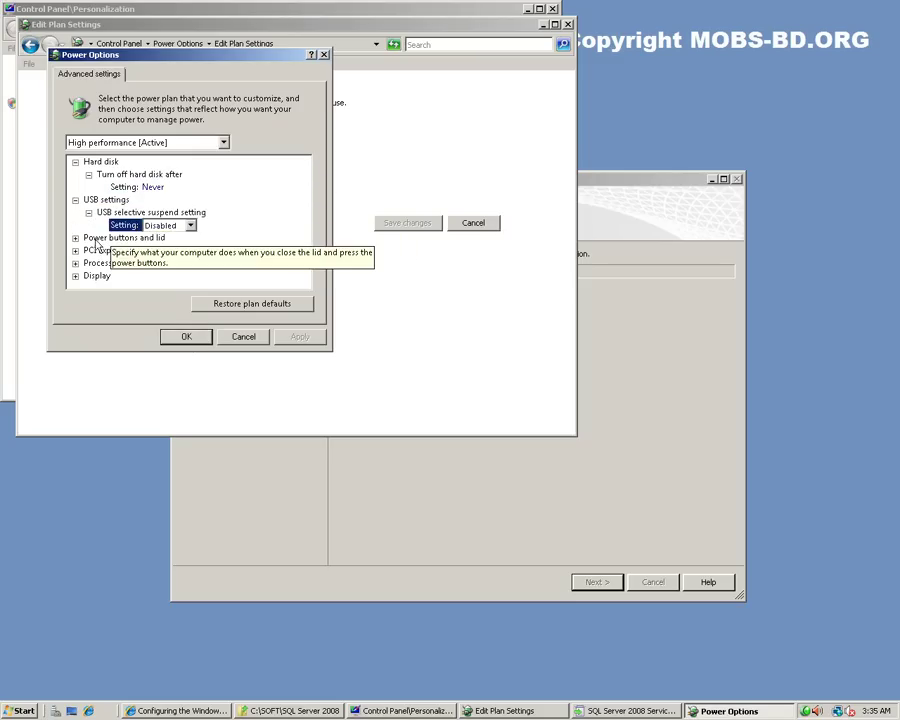
double_click(96, 240)
scroll(310, 255, "down", 1)
double_click(104, 250)
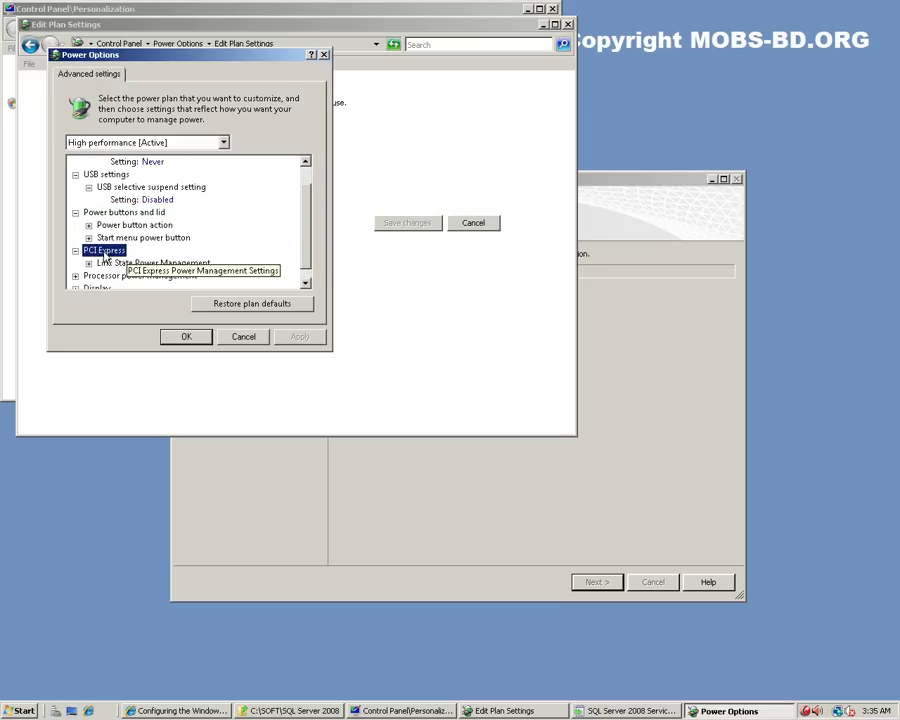
double_click(129, 264)
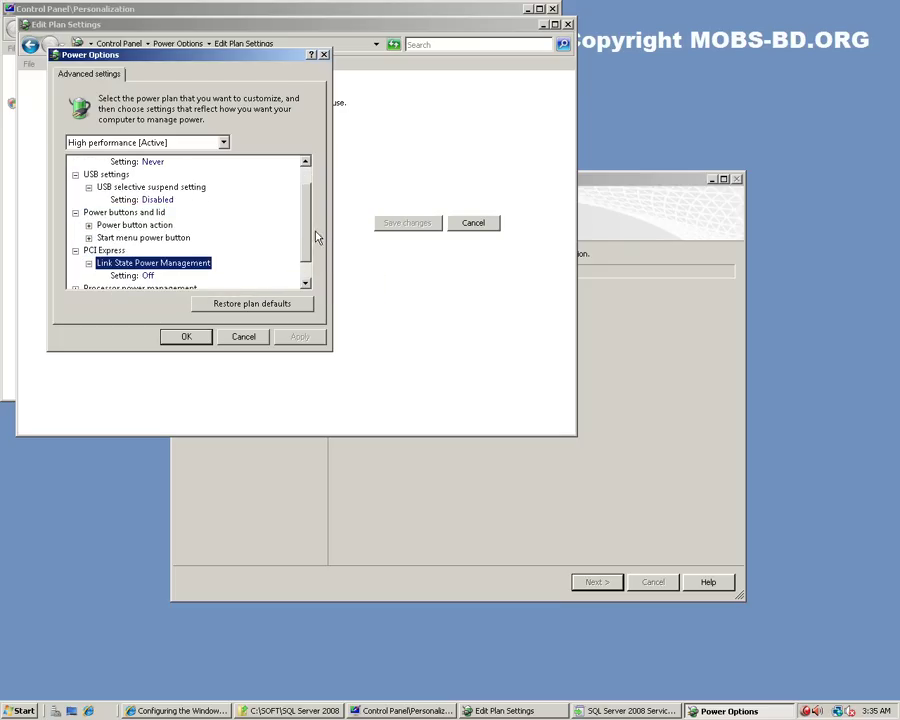
Step: Examine the minimum and maximum processor state, display turn-off and adaptive display settings, and accept the advanced power settings
scroll(308, 275, "down", 1)
double_click(143, 263)
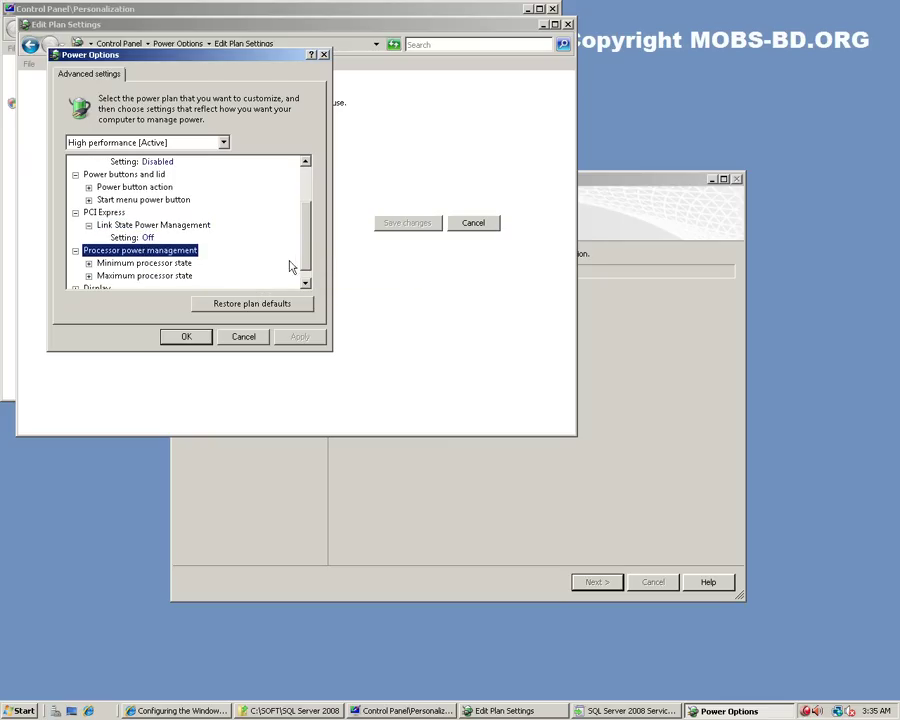
scroll(308, 237, "down", 1)
double_click(155, 251)
double_click(182, 276)
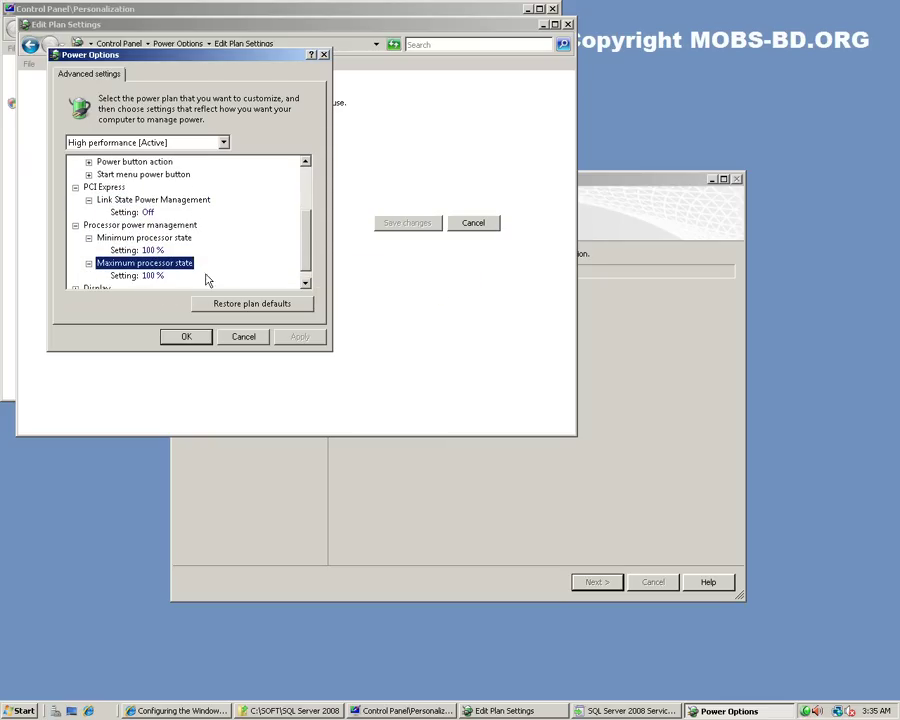
scroll(313, 268, "down", 1)
double_click(97, 275)
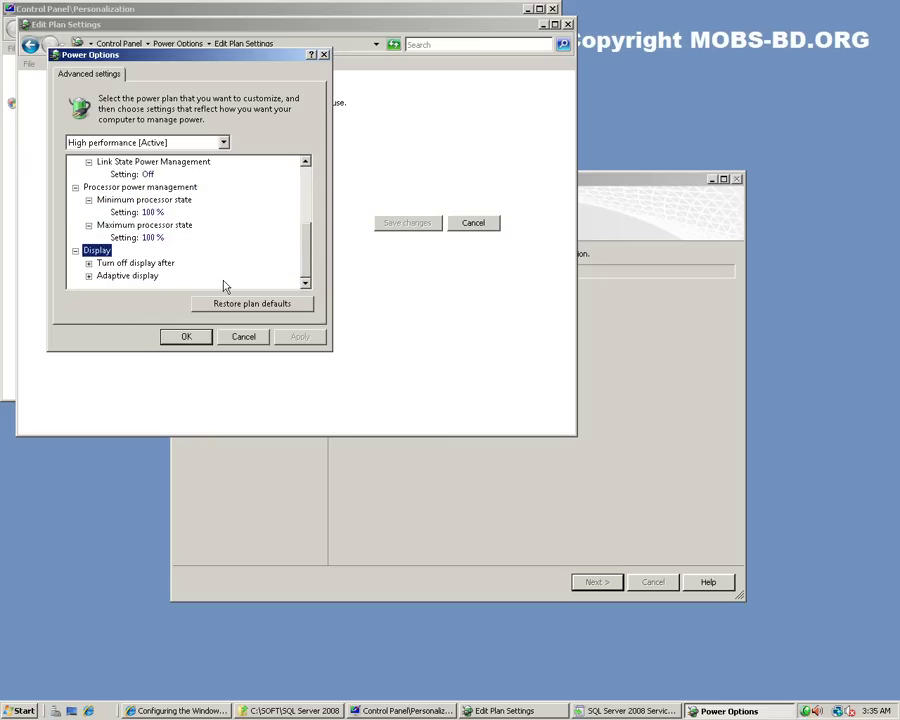
double_click(140, 263)
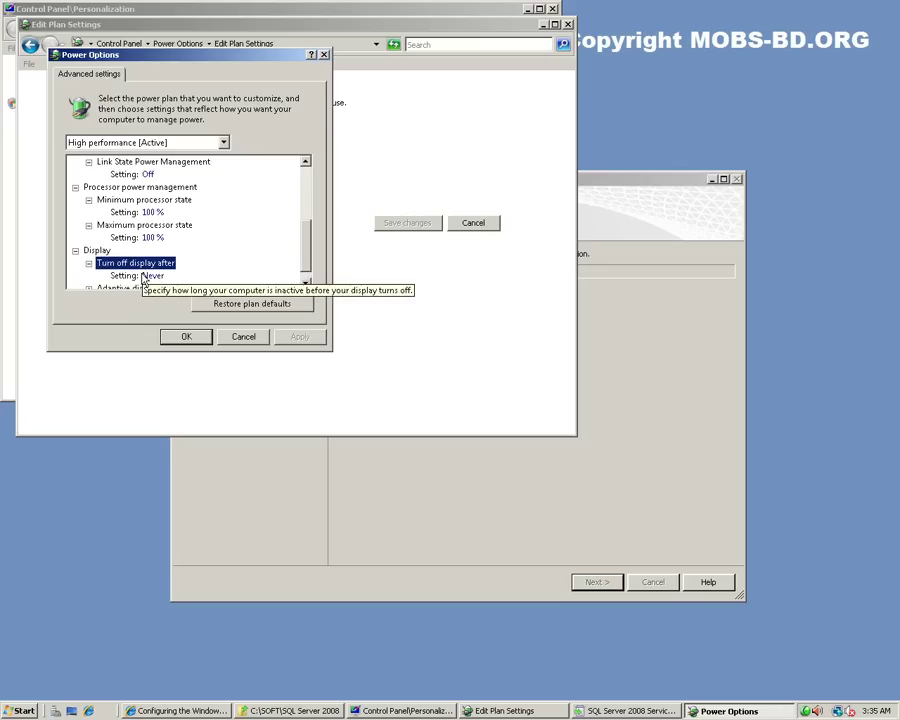
left_click(306, 283)
double_click(135, 277)
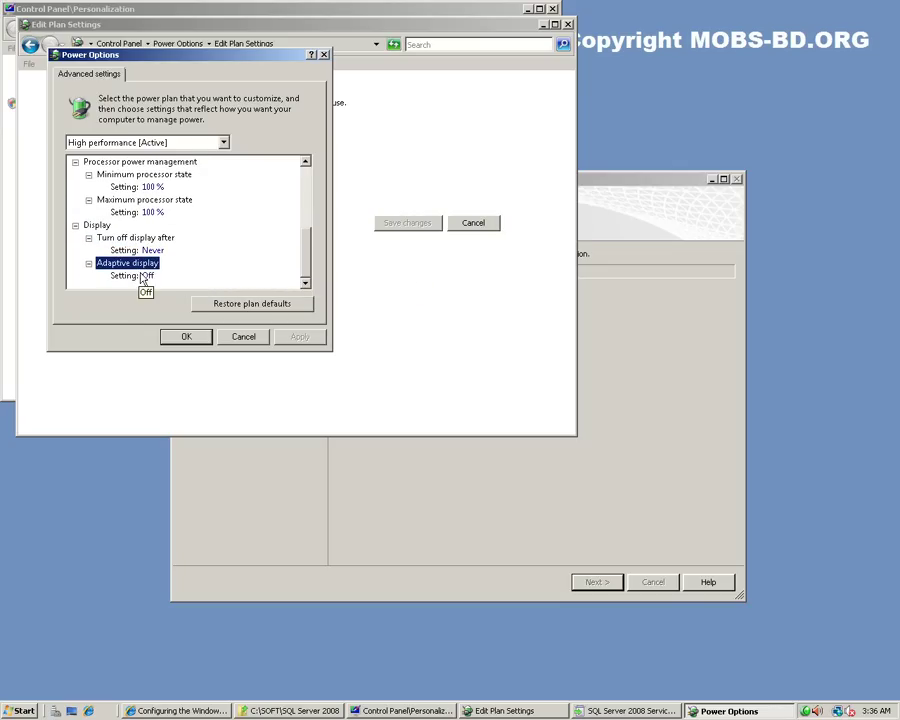
left_click(188, 337)
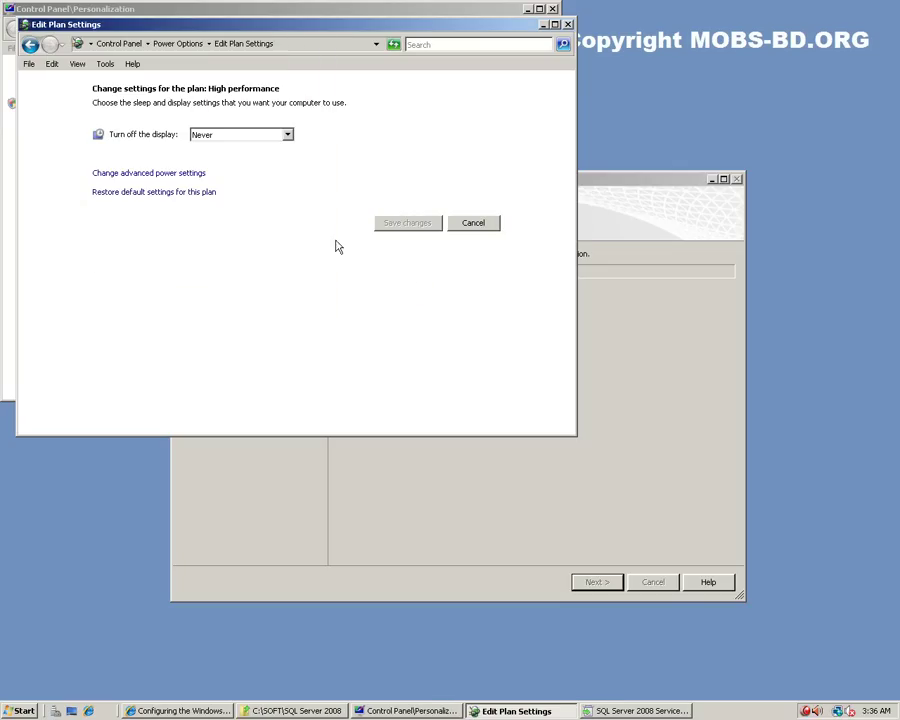
Step: Close the plan settings and Personalization windows, and finish and close the SQL Server 2008 Service Pack 1 setup once the update completes
left_click(567, 24)
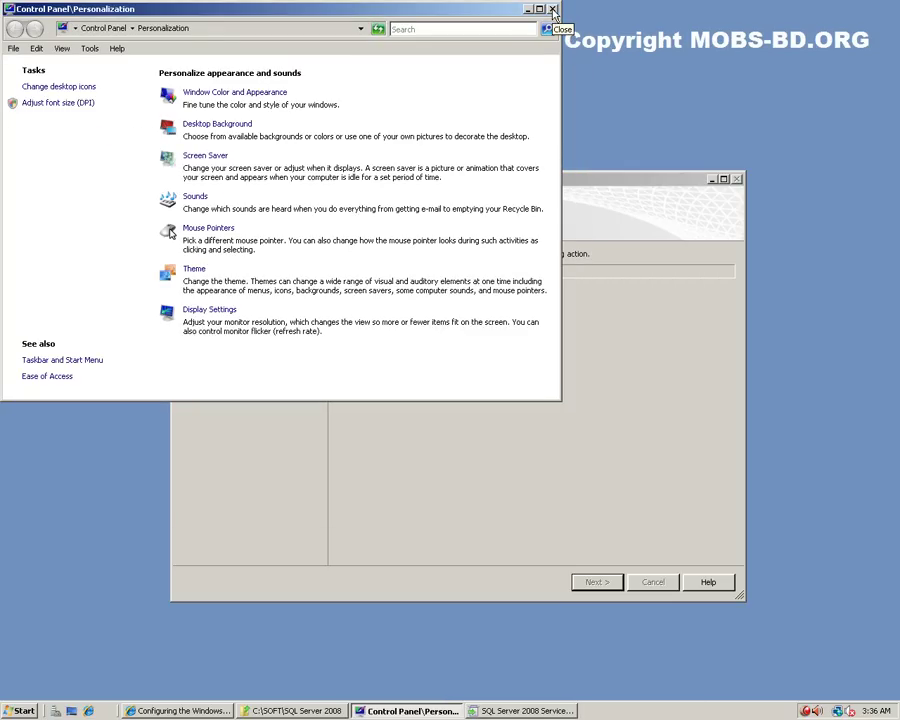
left_click(552, 11)
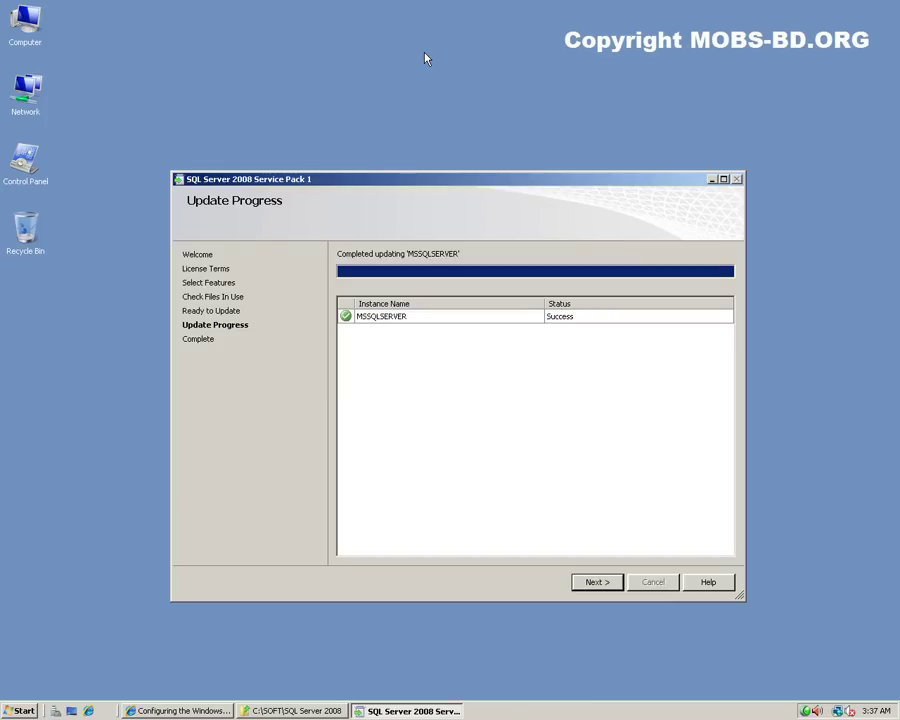
left_click(596, 582)
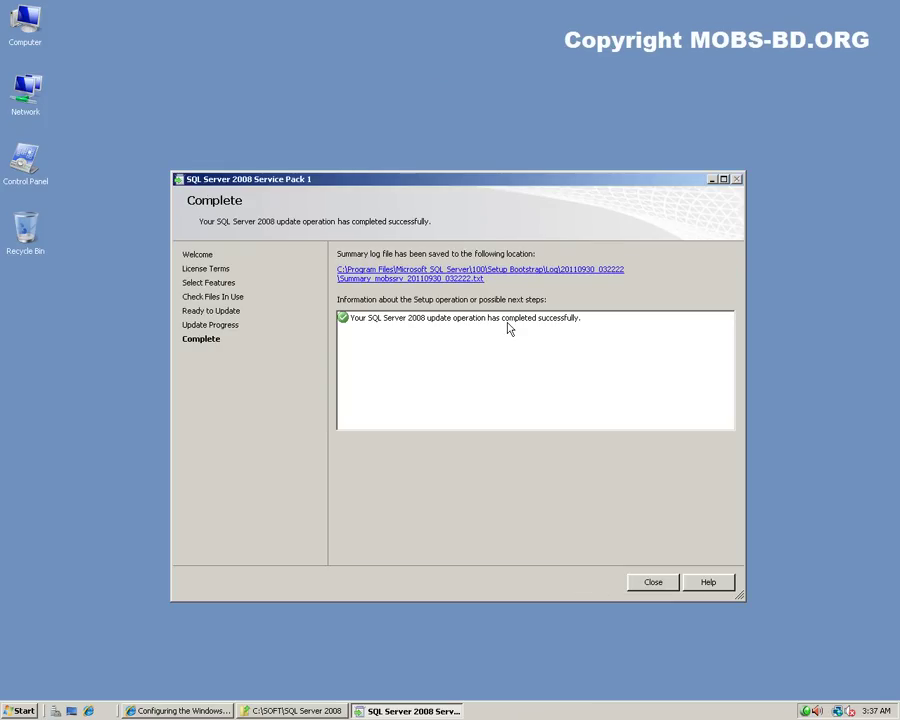
left_click(656, 587)
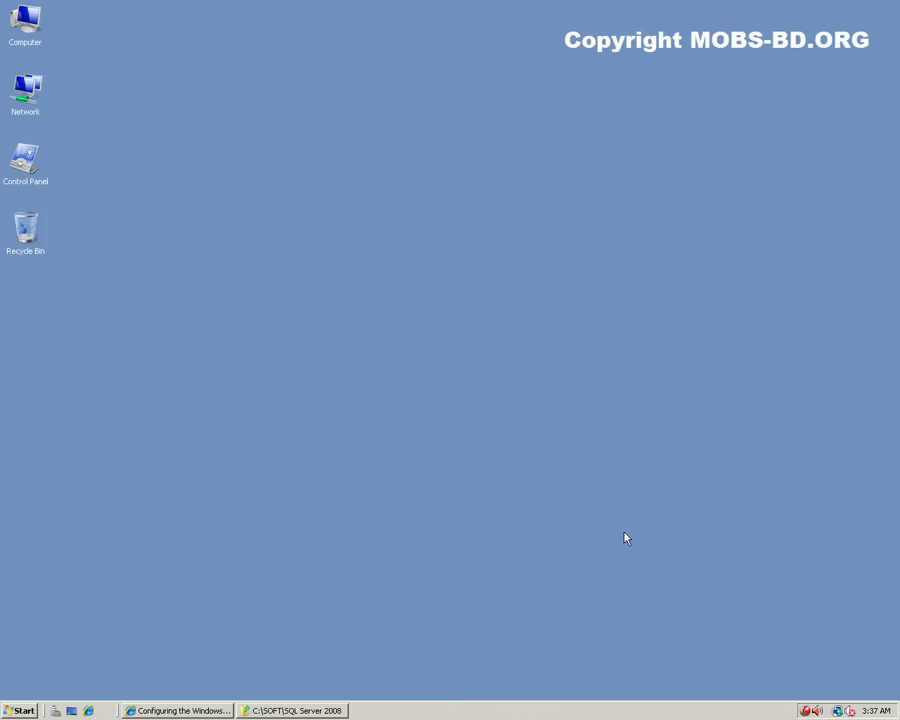